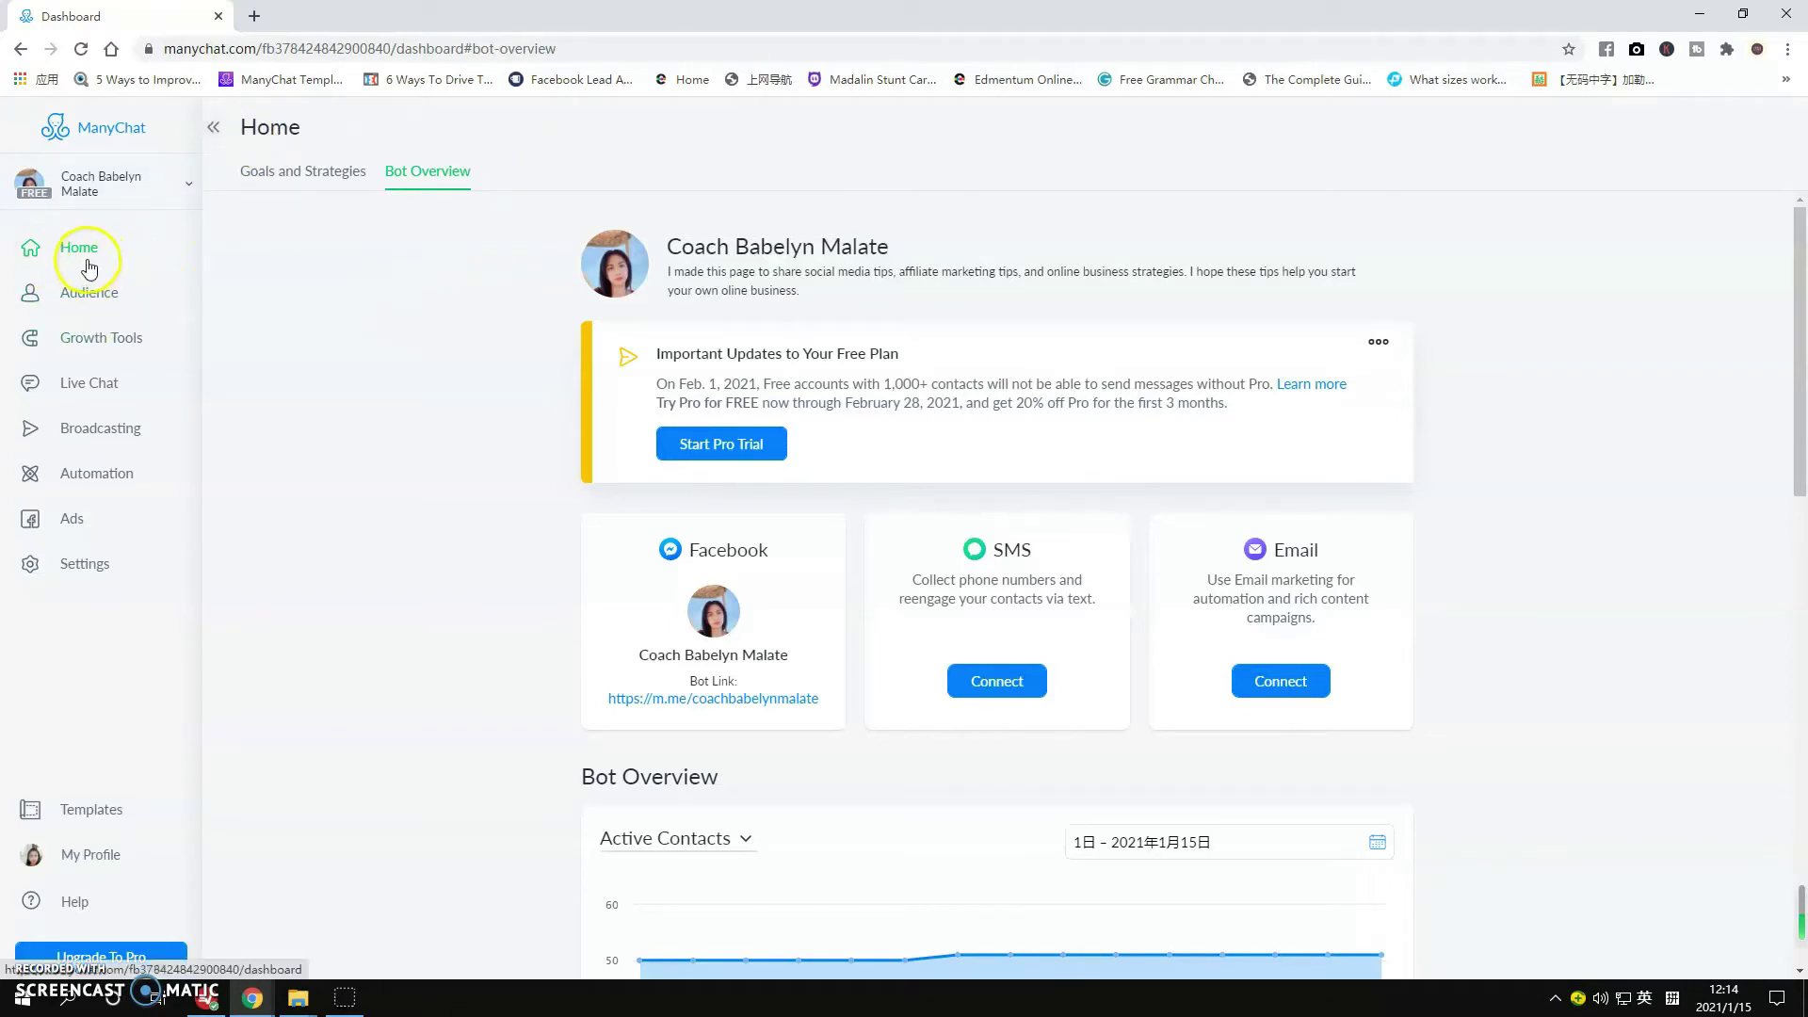
- Show the Goals and Strategies lessons and scroll through them
{"action": "left_click", "coordinate": [294, 174]}
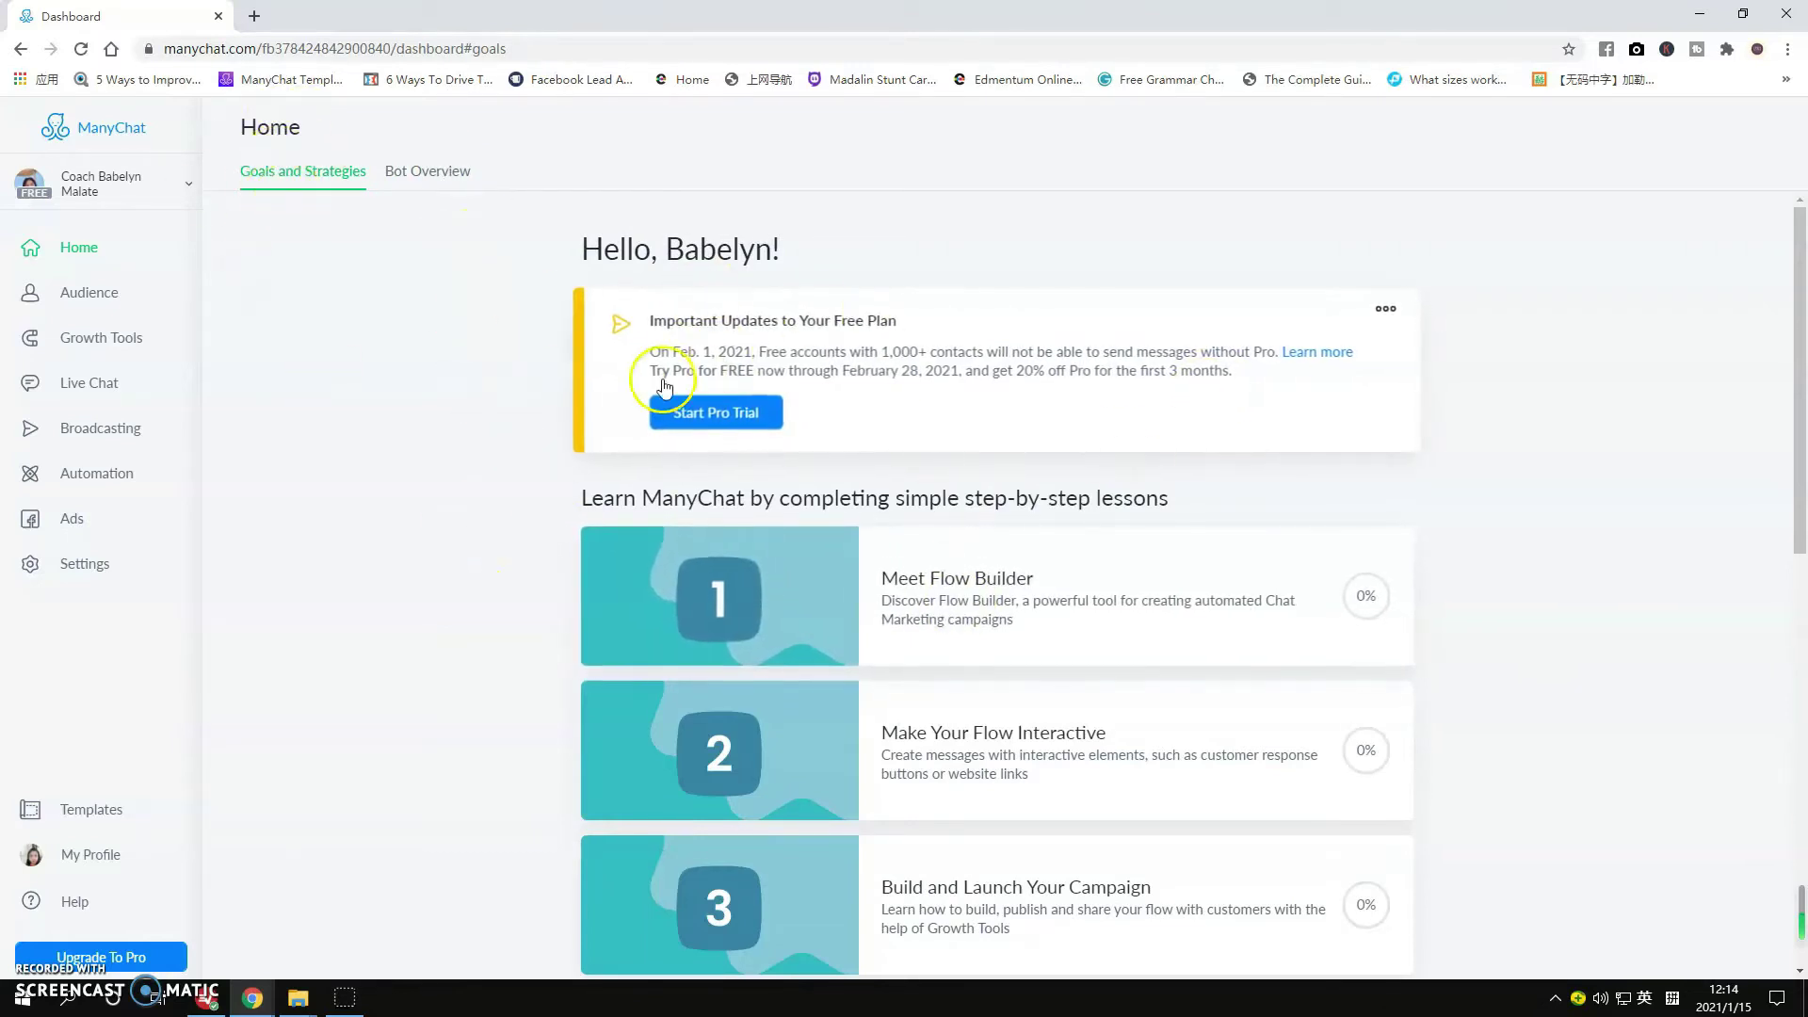
{"action": "scroll", "coordinate": [829, 420], "scroll_direction": "down", "scroll_amount": 2}
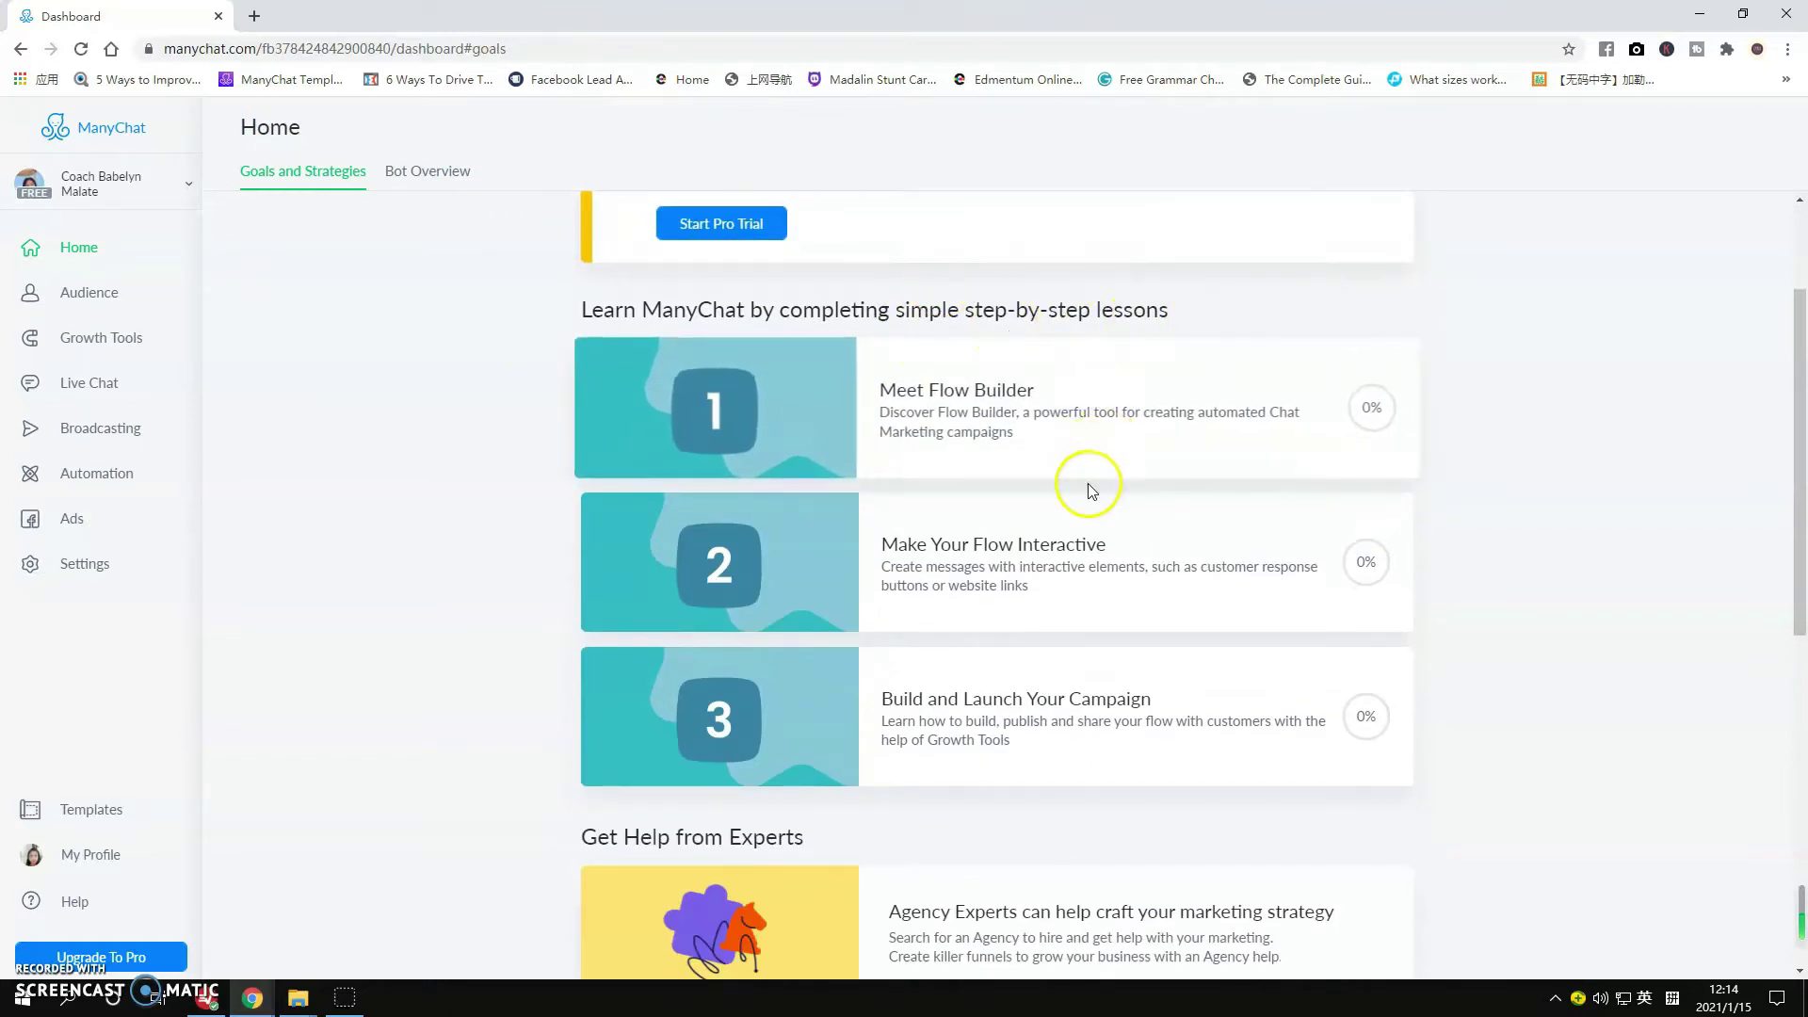
{"action": "scroll", "coordinate": [1101, 636], "scroll_direction": "down", "scroll_amount": 2}
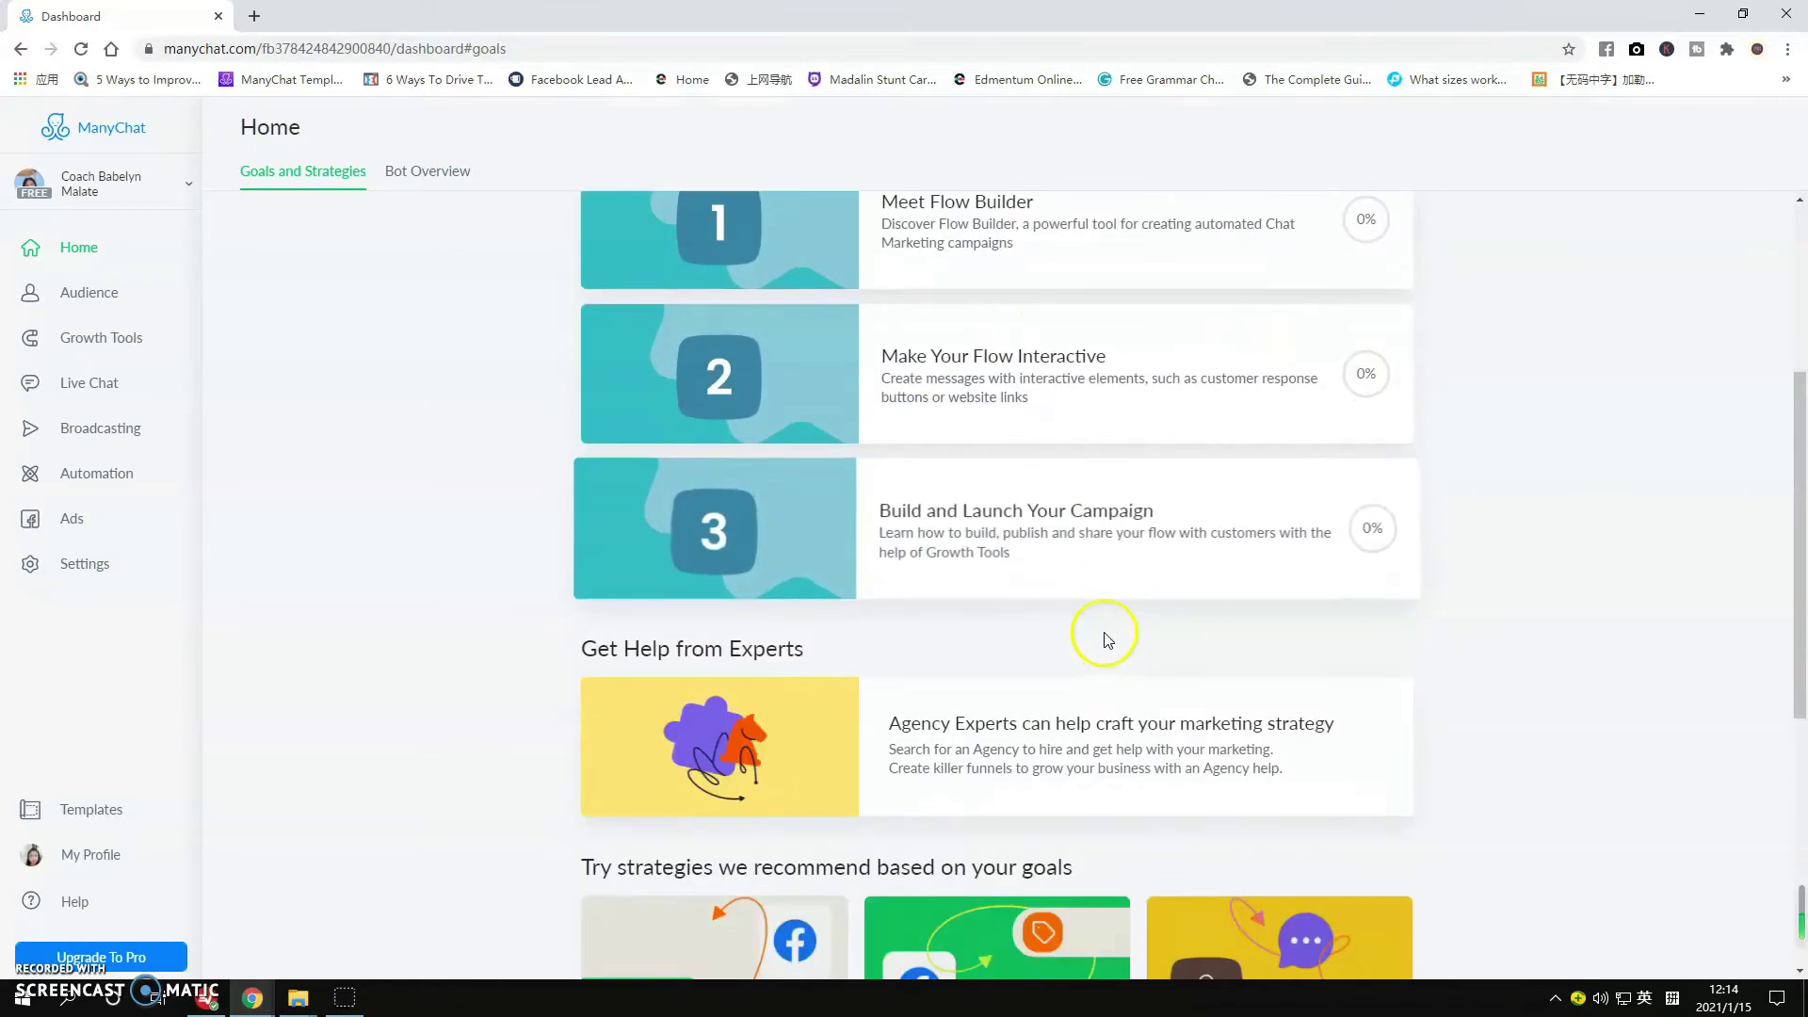
{"action": "scroll", "coordinate": [1107, 640], "scroll_direction": "down", "scroll_amount": 5}
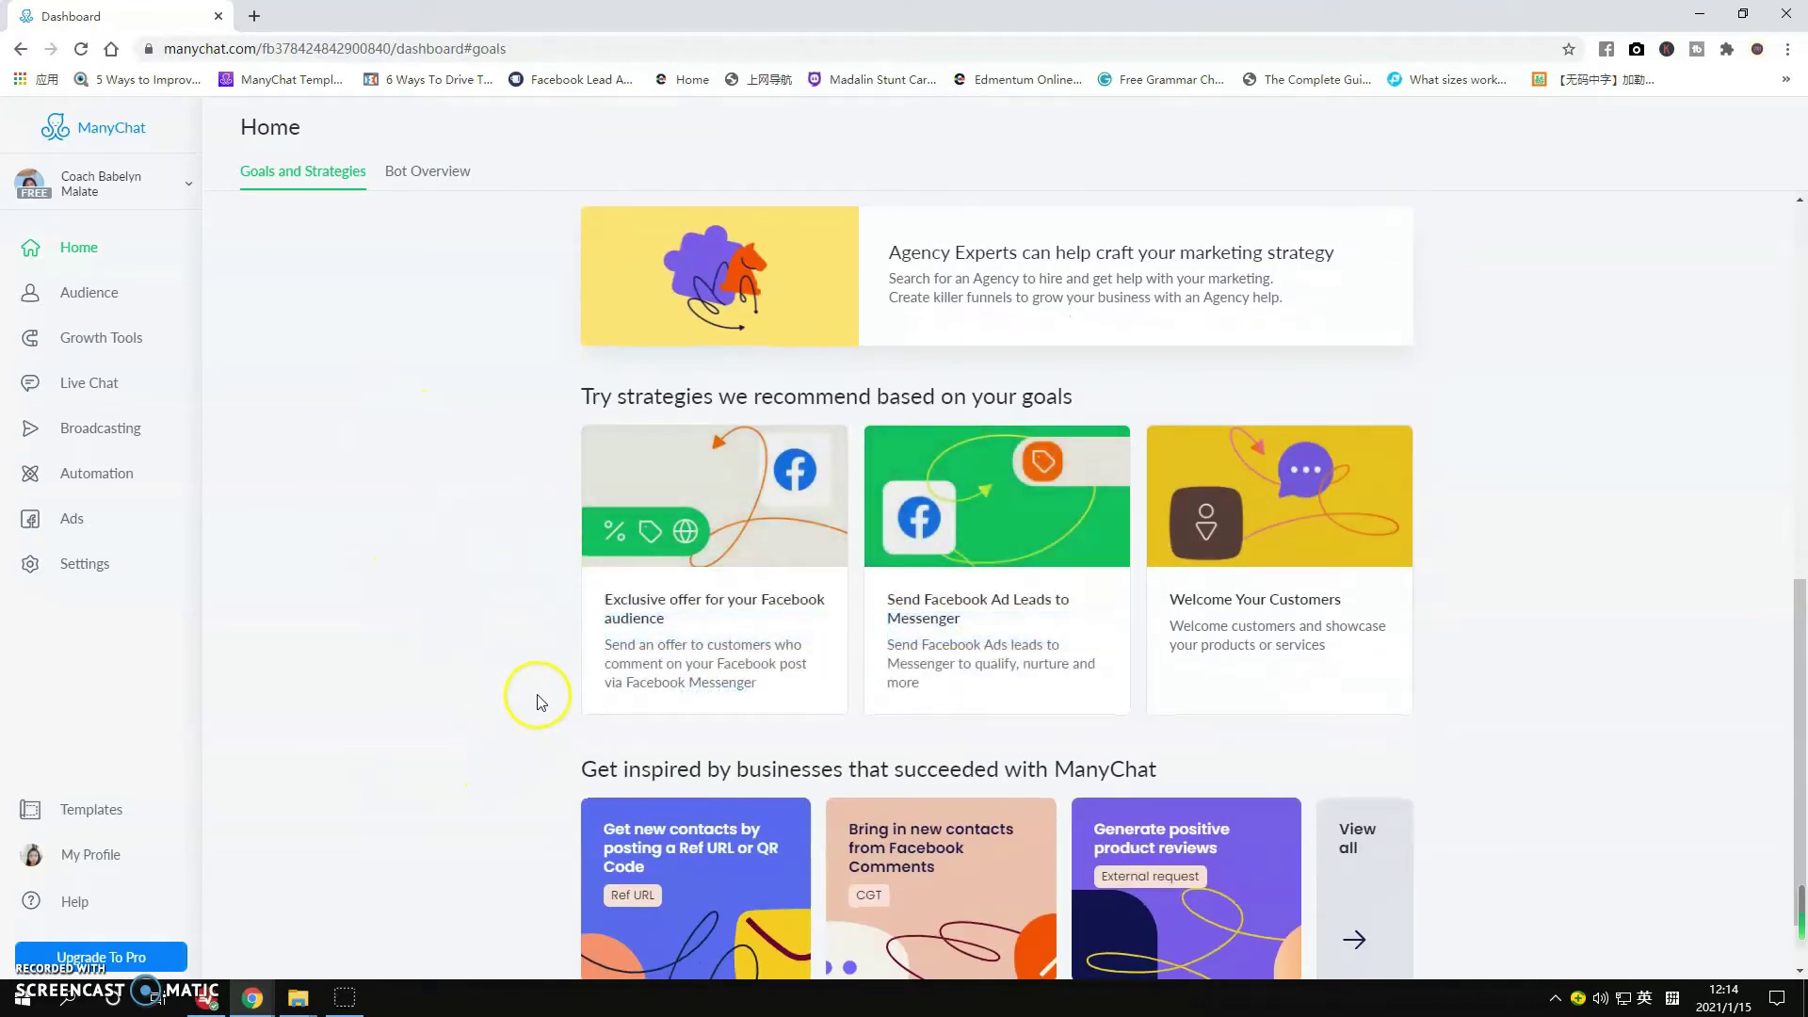
- Return to Bot Overview and open the Active Contacts chart's date range choices
{"action": "left_click", "coordinate": [440, 173]}
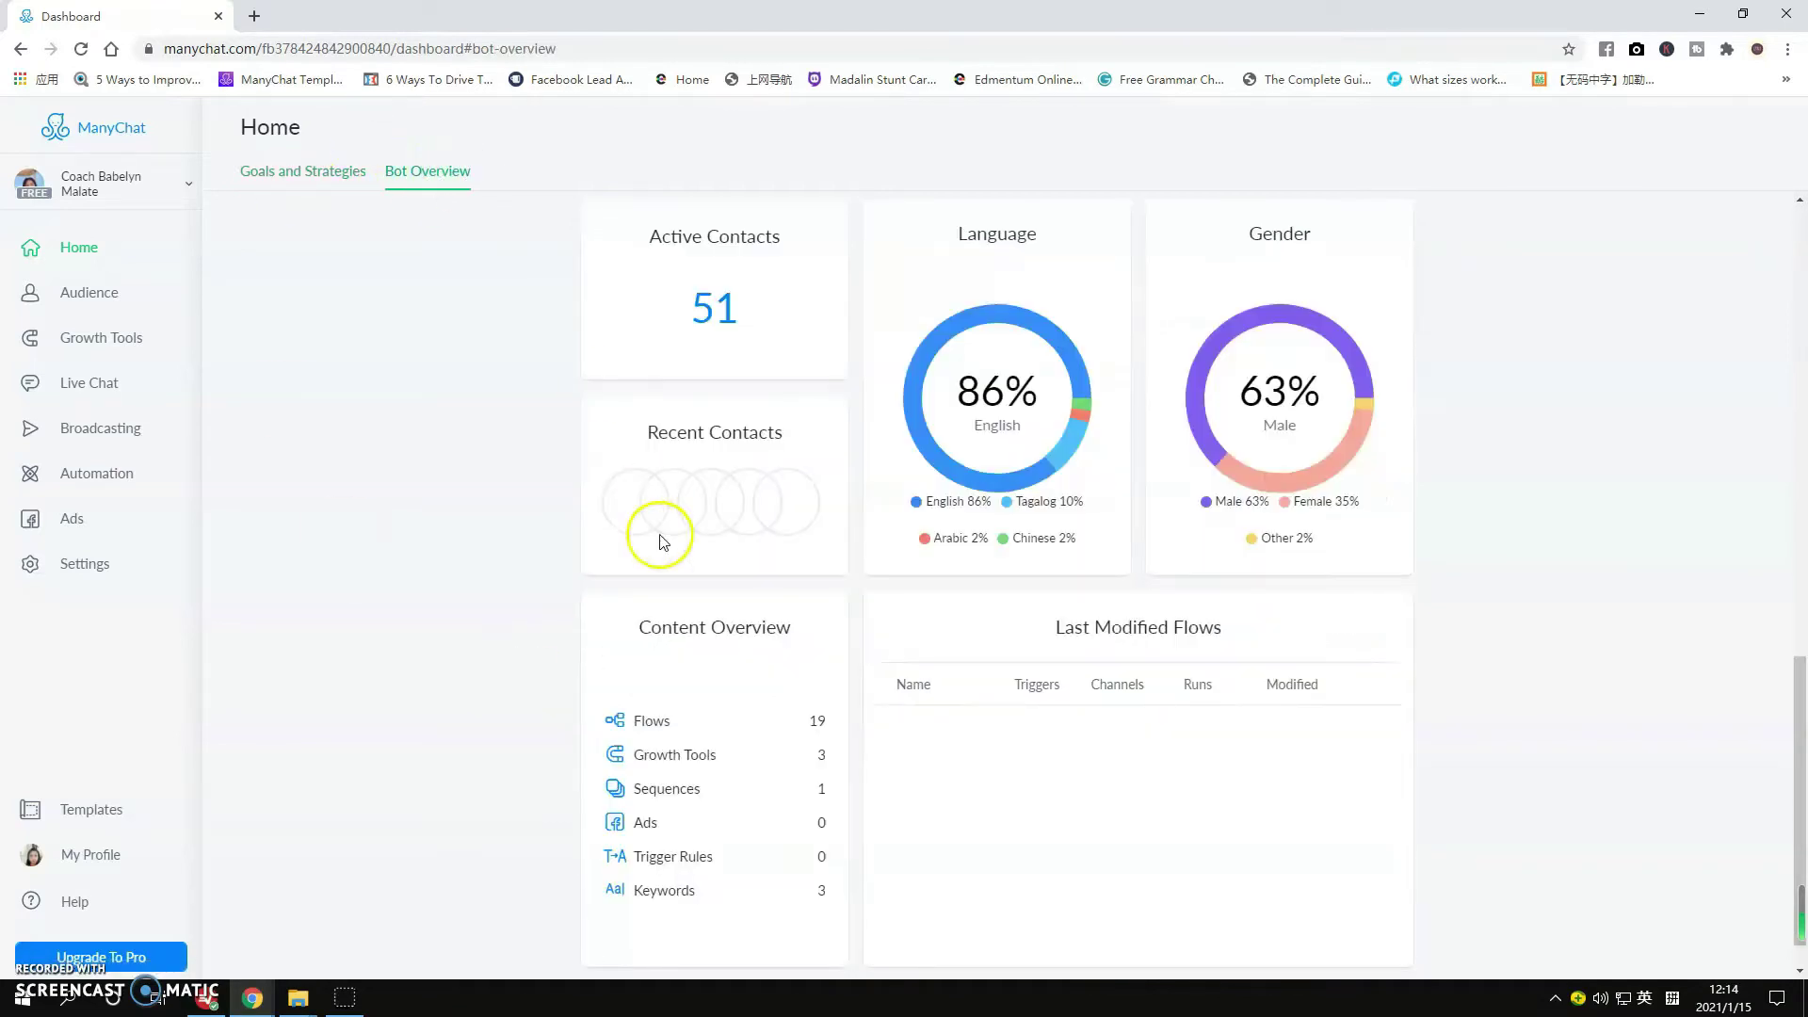
{"action": "scroll", "coordinate": [650, 546], "scroll_direction": "up", "scroll_amount": 11}
{"action": "scroll", "coordinate": [640, 569], "scroll_direction": "up", "scroll_amount": 1}
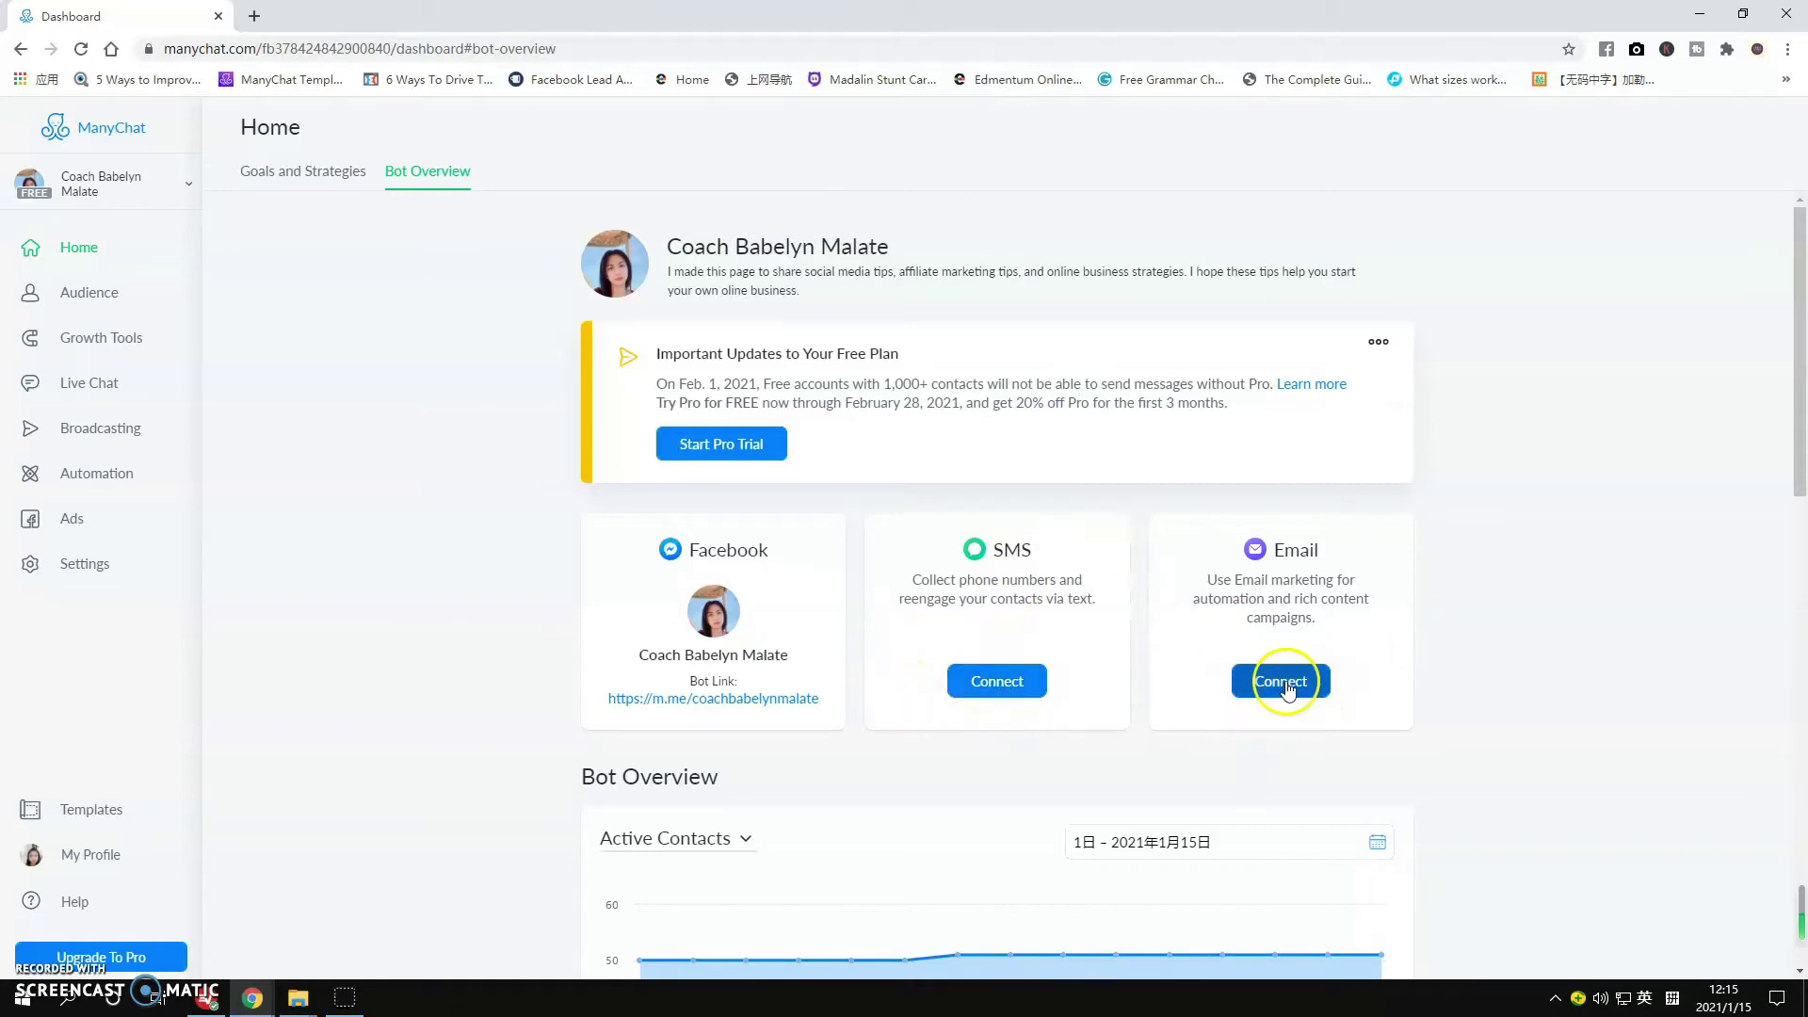
{"action": "scroll", "coordinate": [976, 712], "scroll_direction": "down", "scroll_amount": 4}
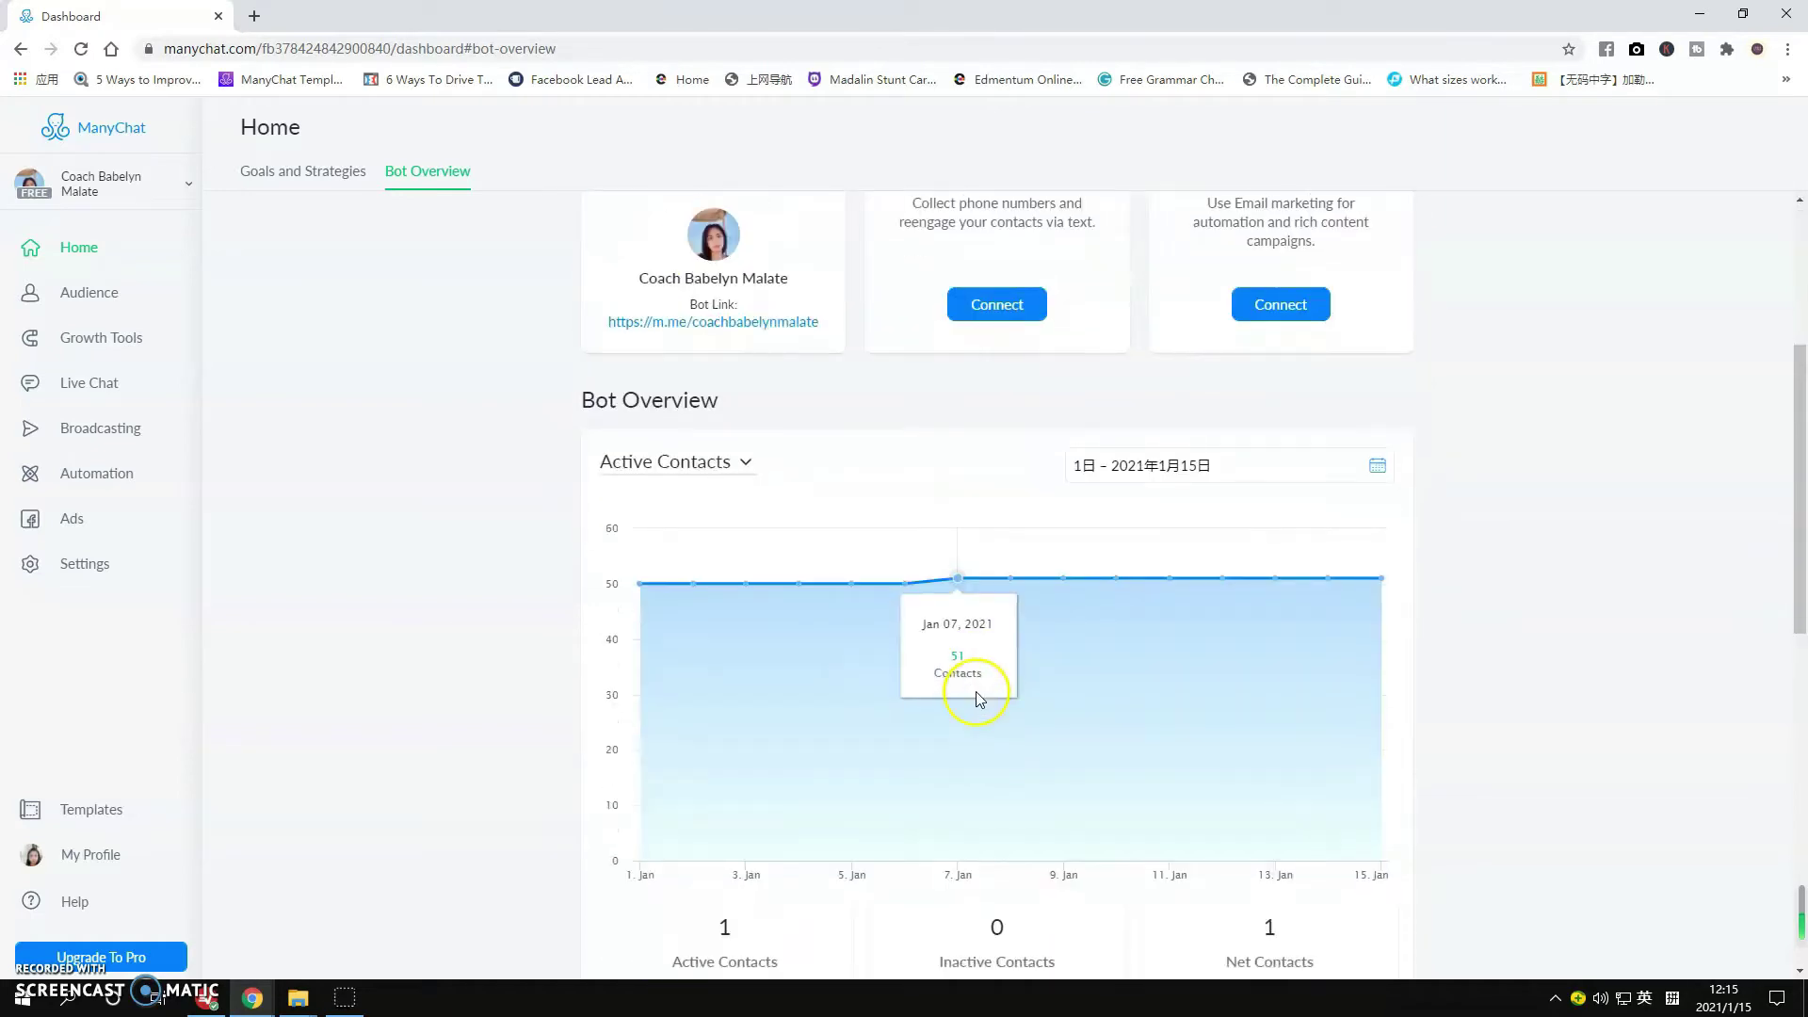
{"action": "scroll", "coordinate": [976, 698], "scroll_direction": "down", "scroll_amount": 2}
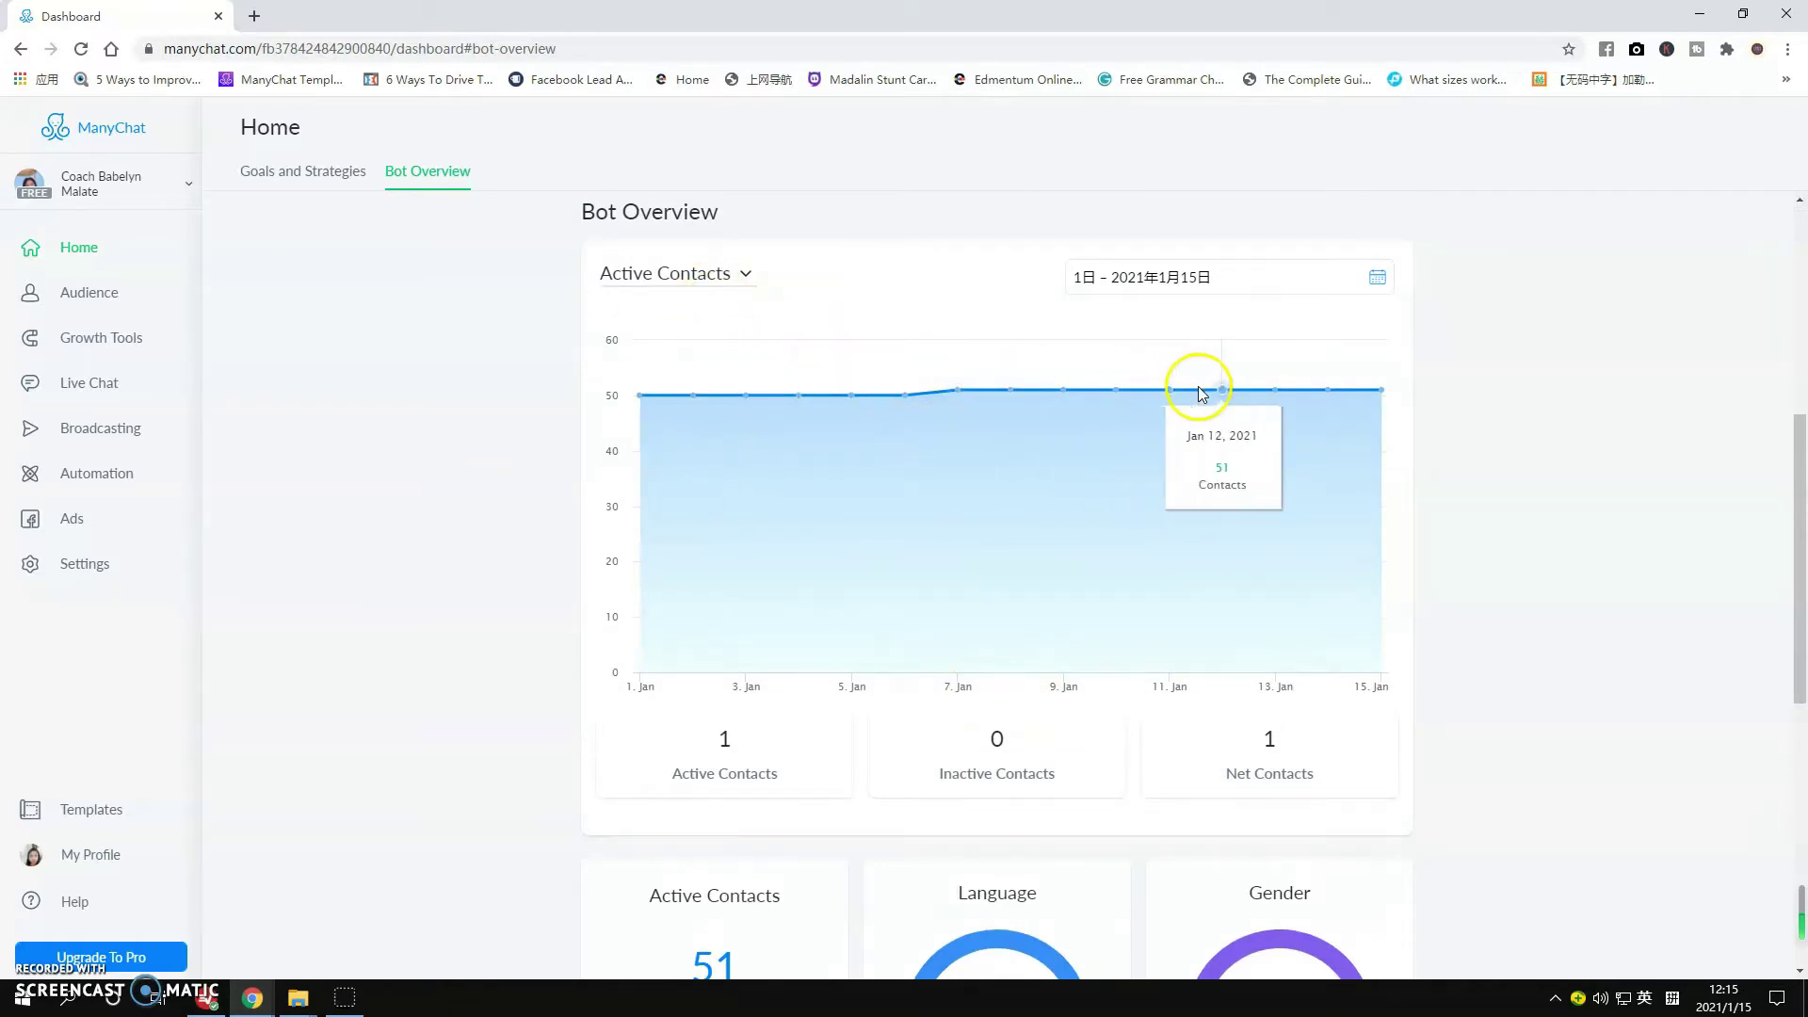
{"action": "left_click", "coordinate": [1379, 279]}
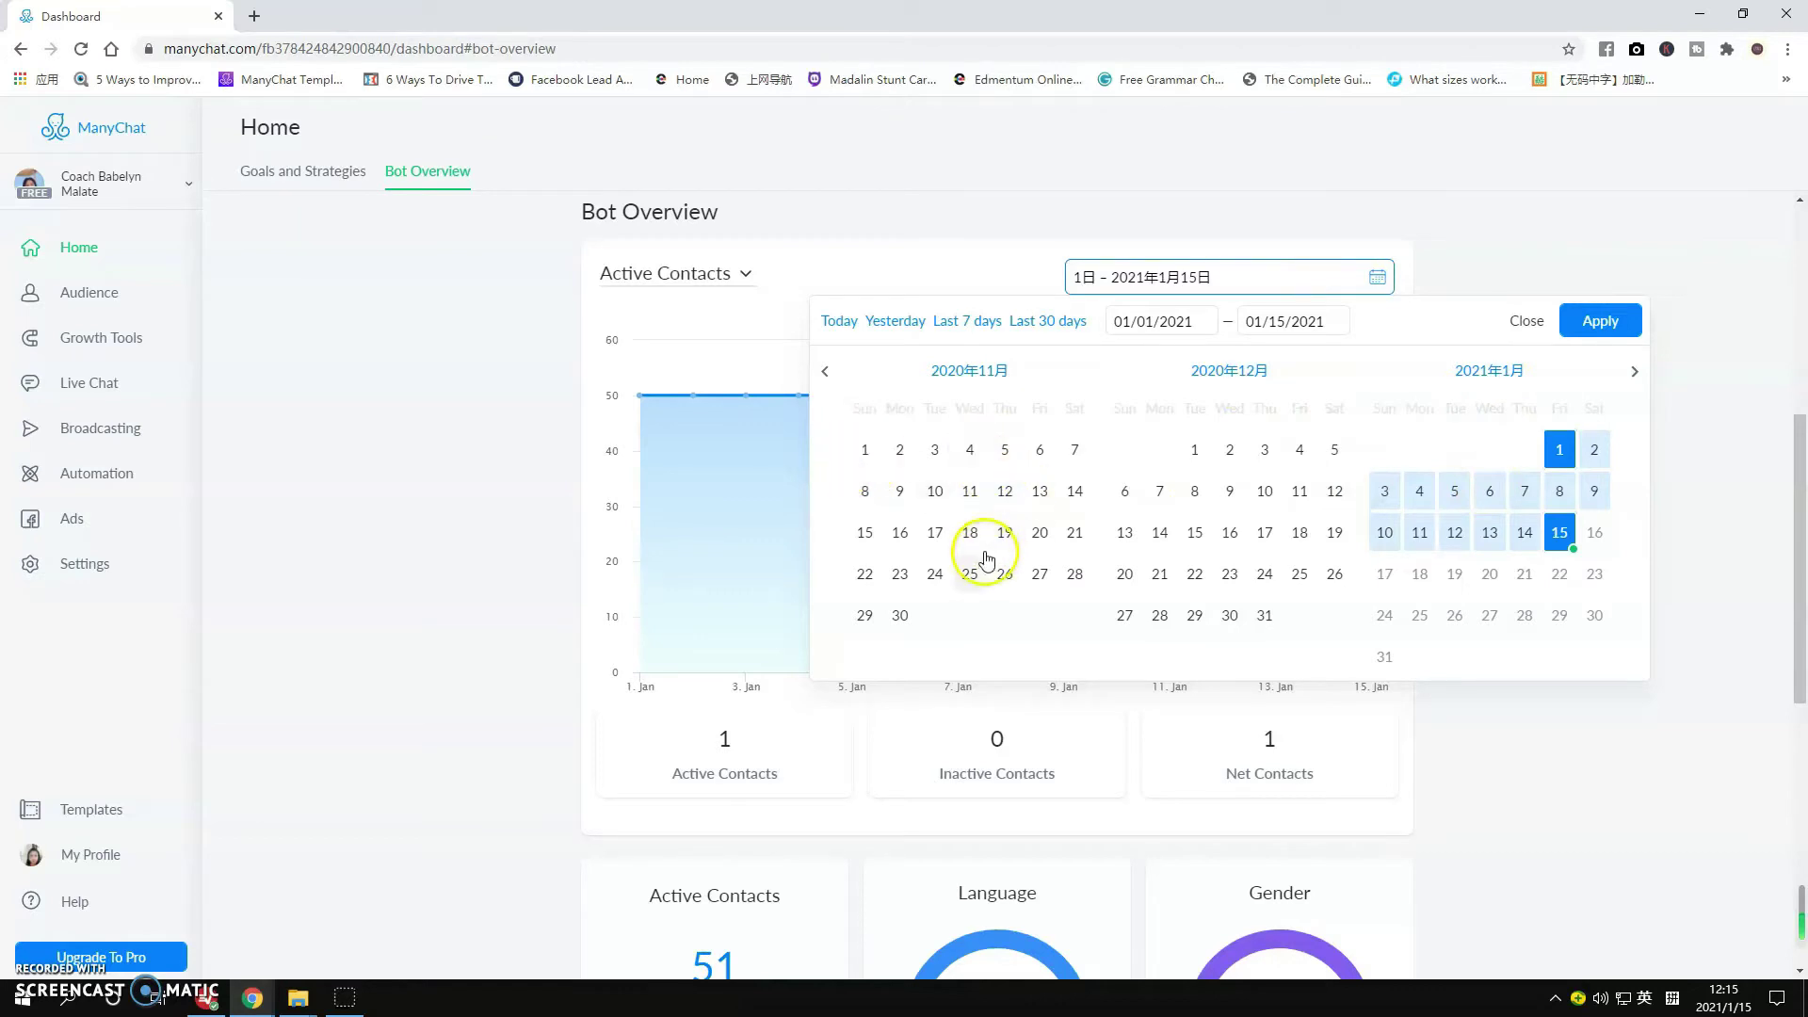
- Close the picker without applying November 2020, then scroll through the overview stats and back up
{"action": "left_click", "coordinate": [991, 374]}
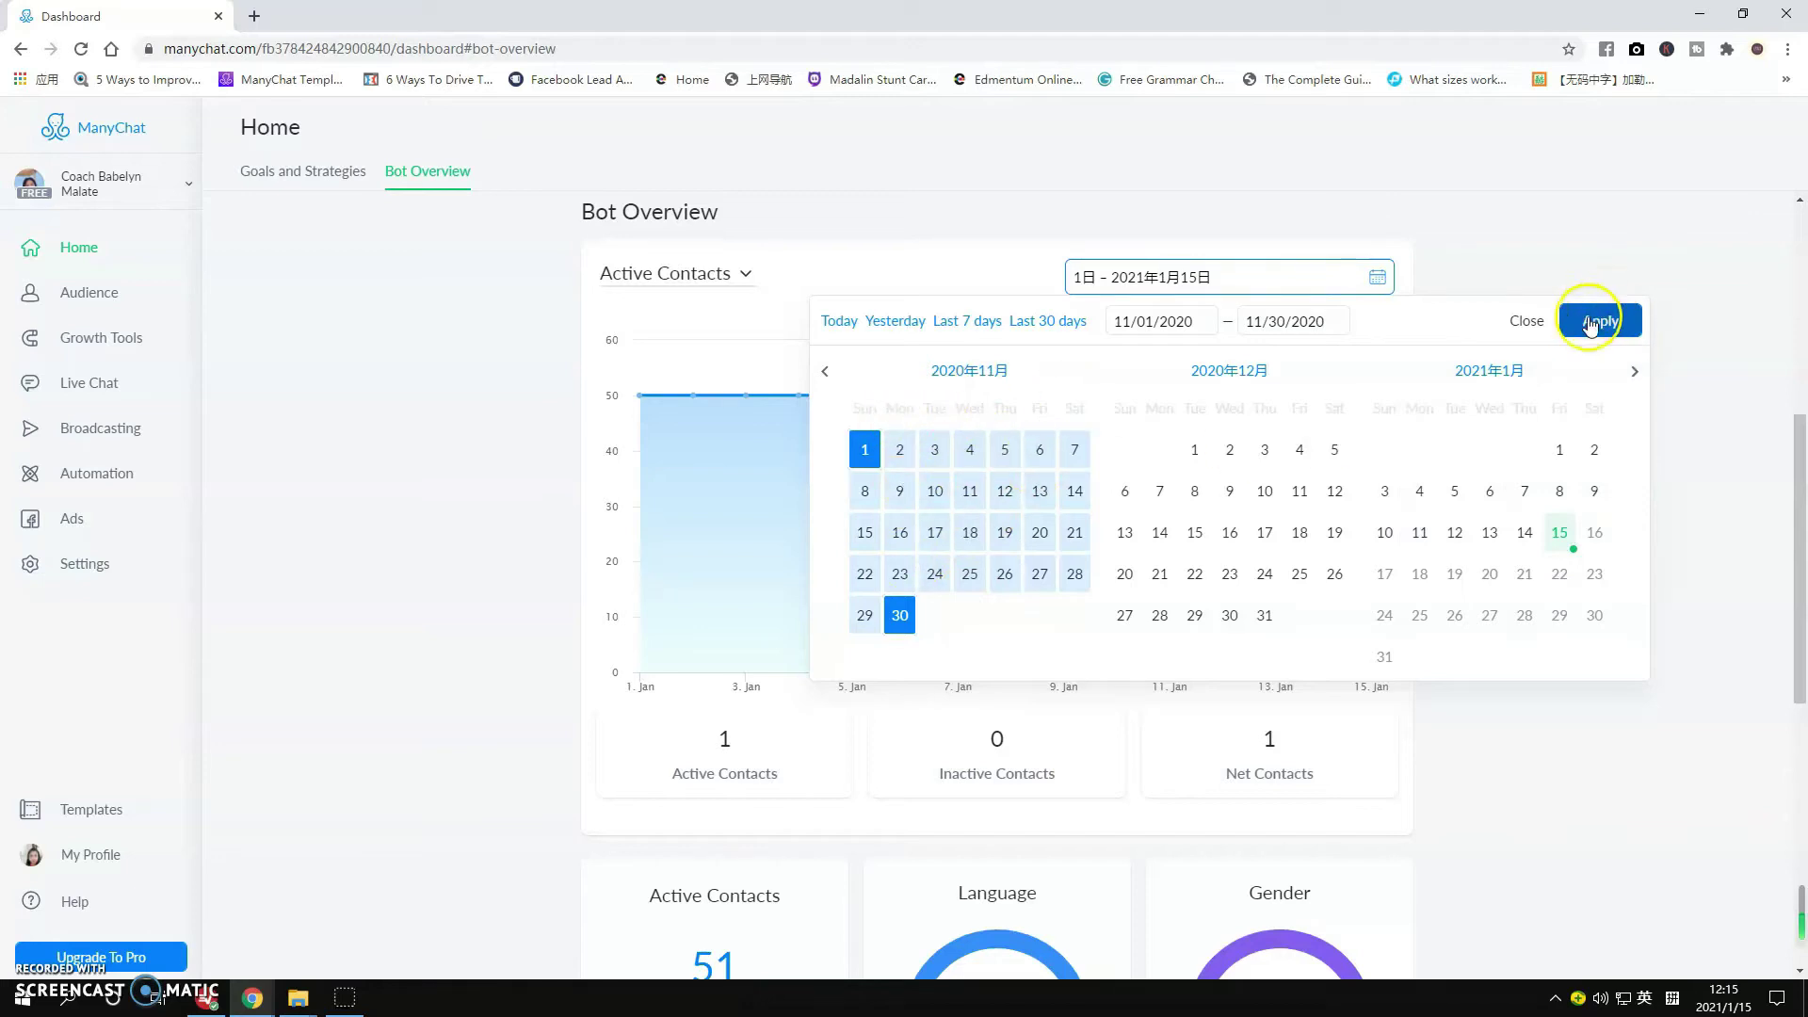
{"action": "left_click", "coordinate": [1544, 243]}
{"action": "scroll", "coordinate": [762, 754], "scroll_direction": "down", "scroll_amount": 3}
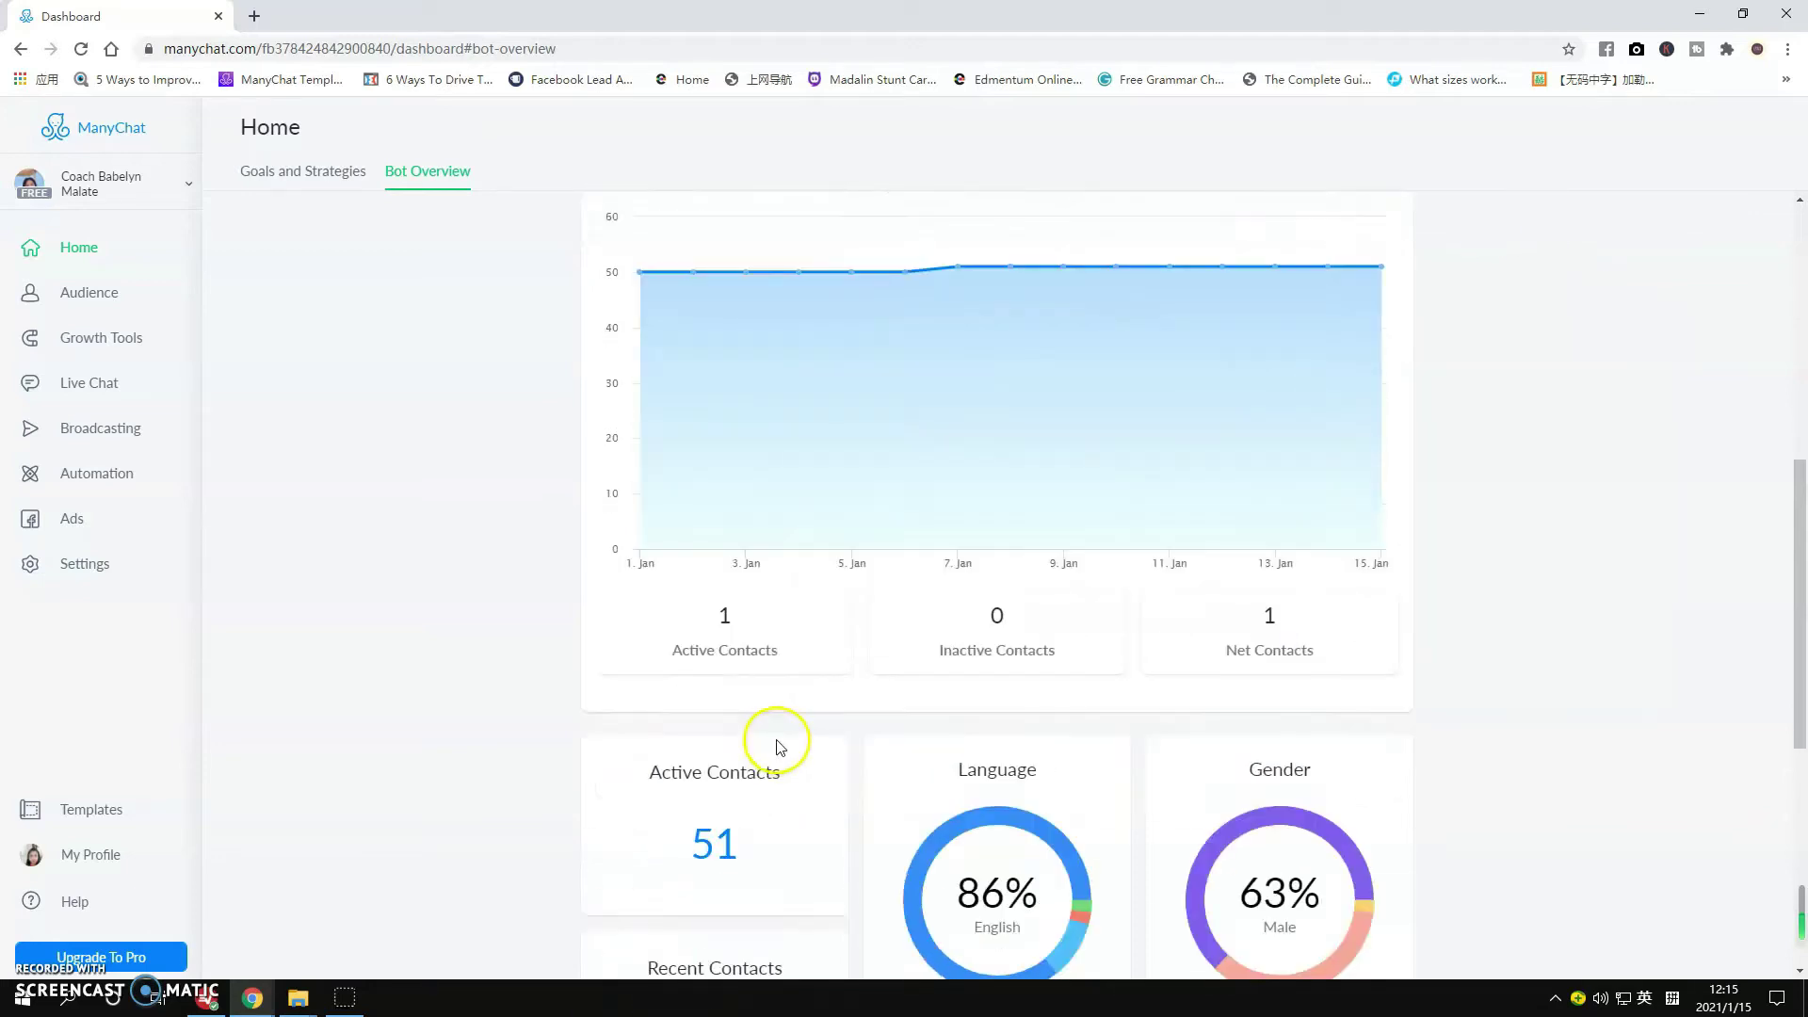
{"action": "scroll", "coordinate": [754, 598], "scroll_direction": "down", "scroll_amount": 2}
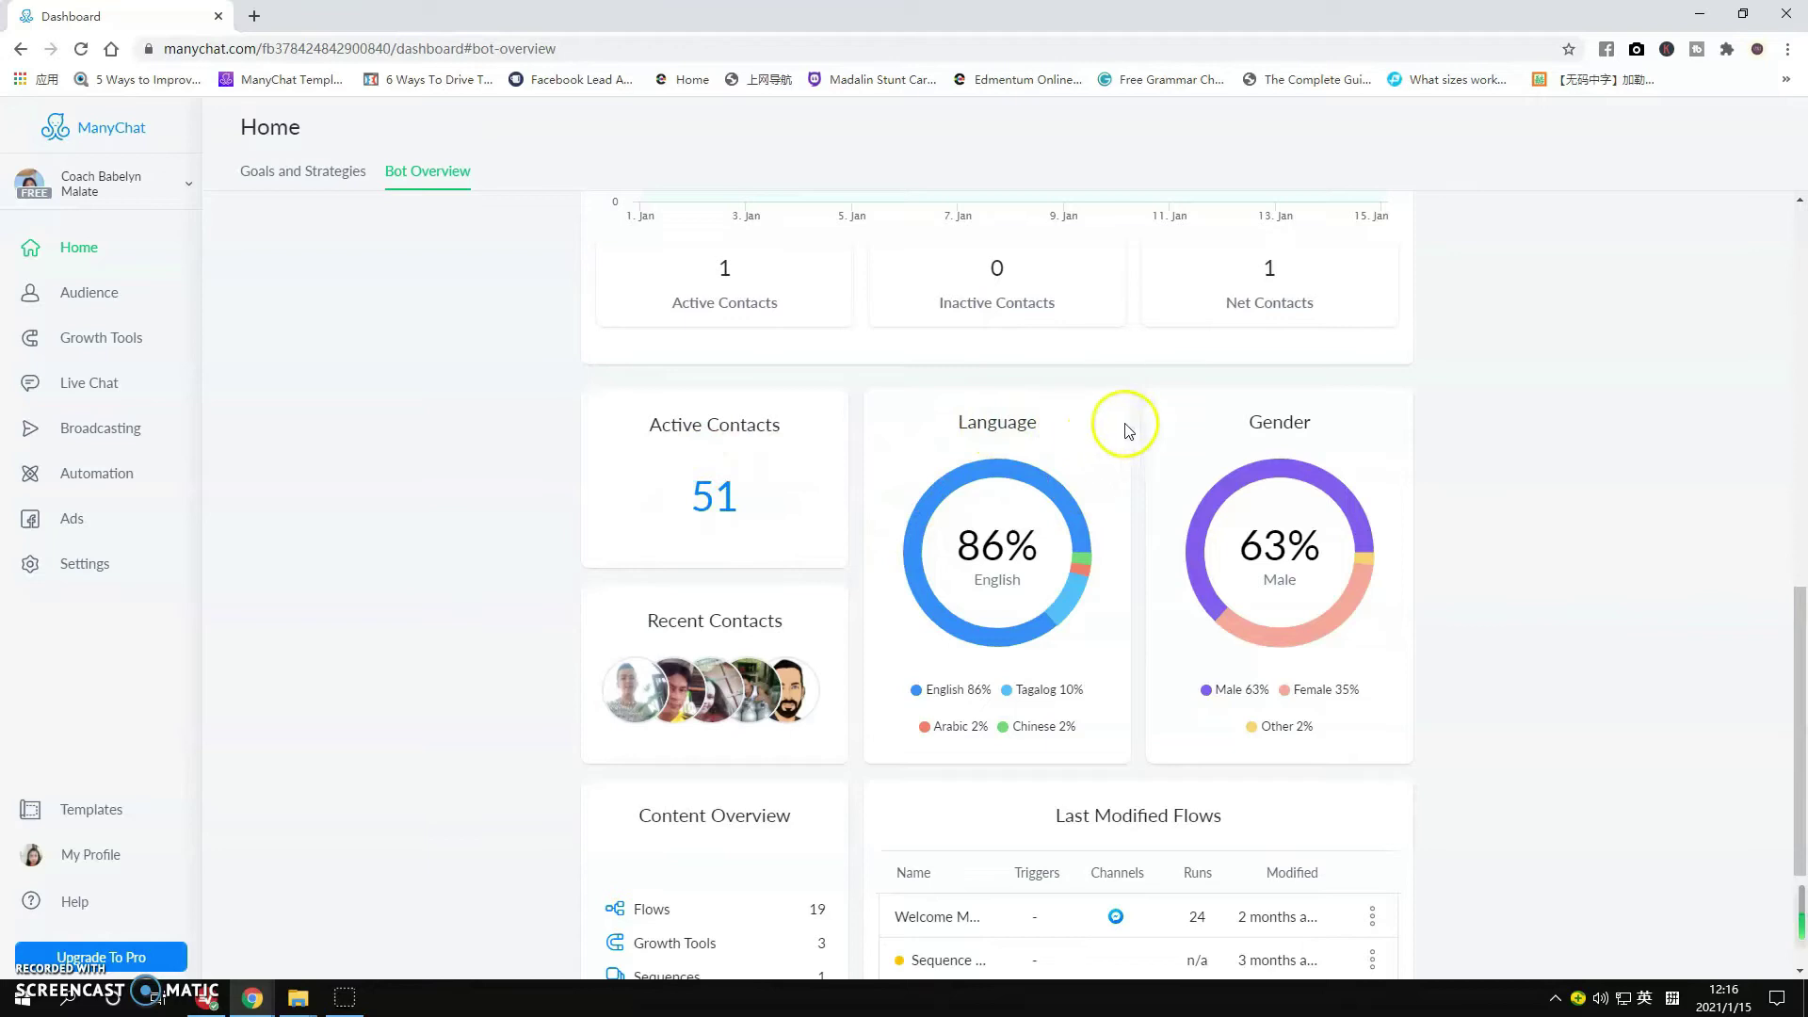
{"action": "scroll", "coordinate": [1292, 540], "scroll_direction": "down", "scroll_amount": 3}
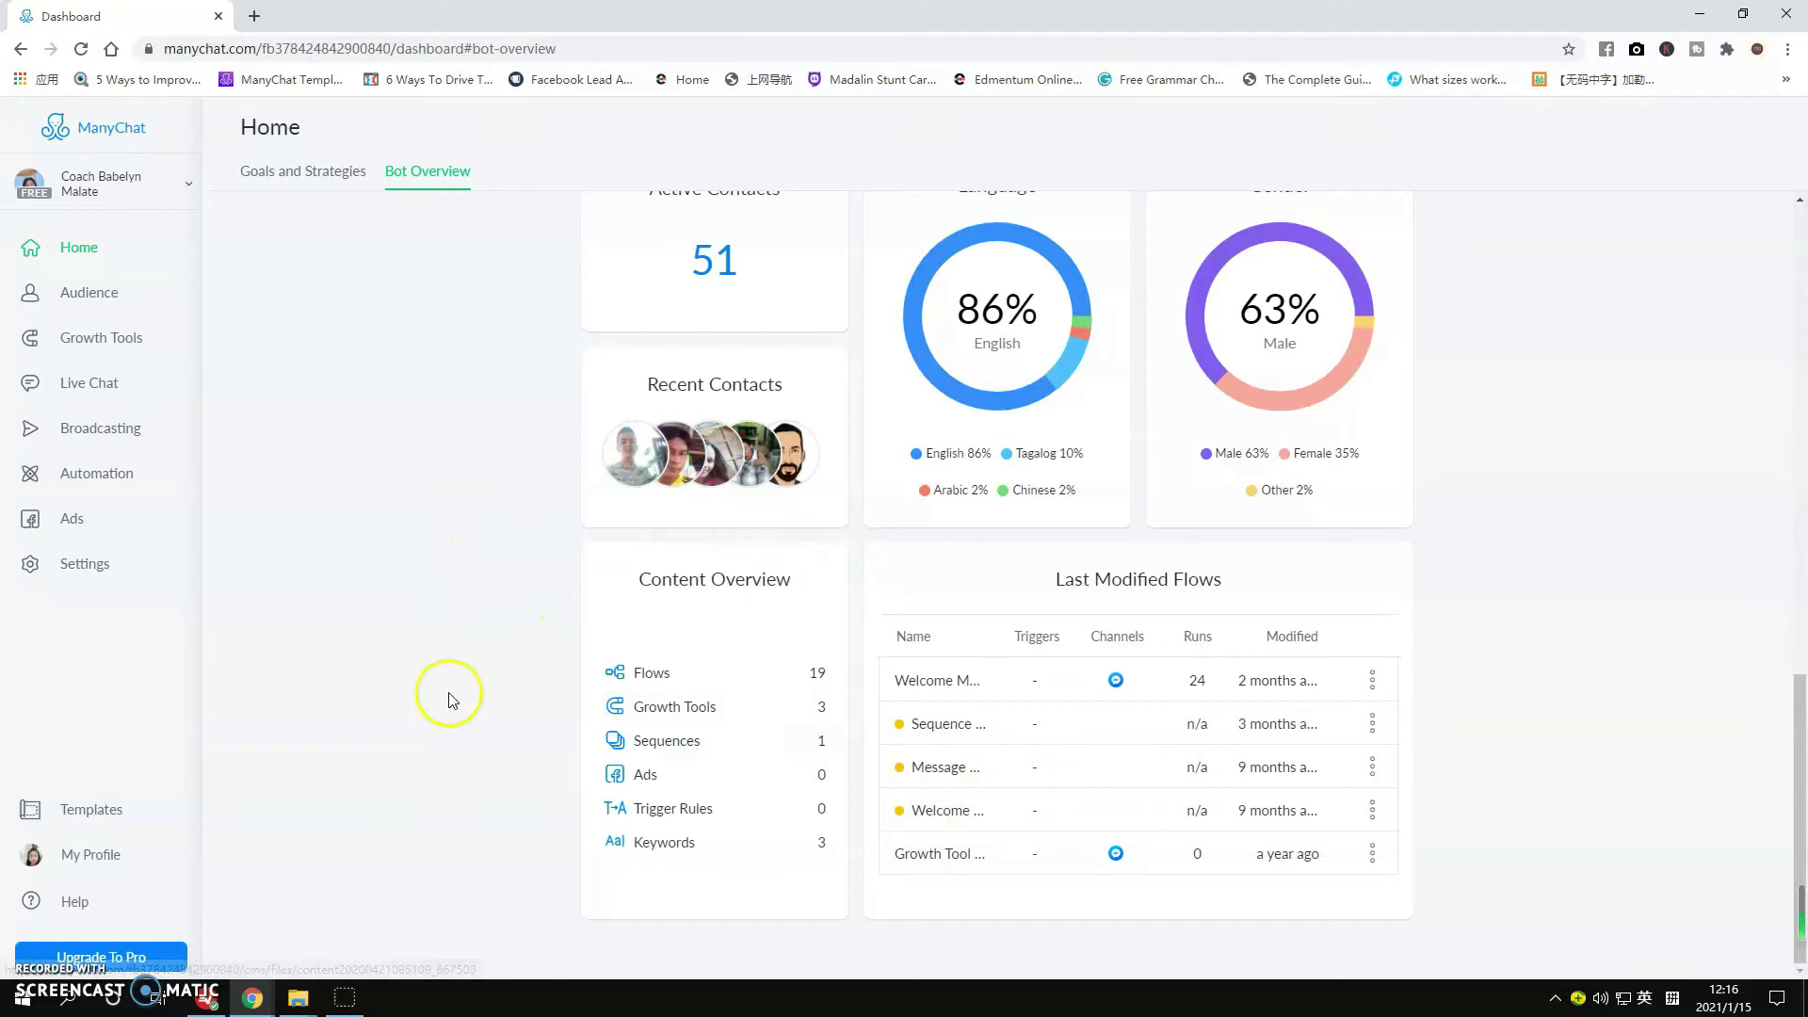
{"action": "scroll", "coordinate": [466, 693], "scroll_direction": "up", "scroll_amount": 5}
{"action": "scroll", "coordinate": [629, 569], "scroll_direction": "up", "scroll_amount": 10}
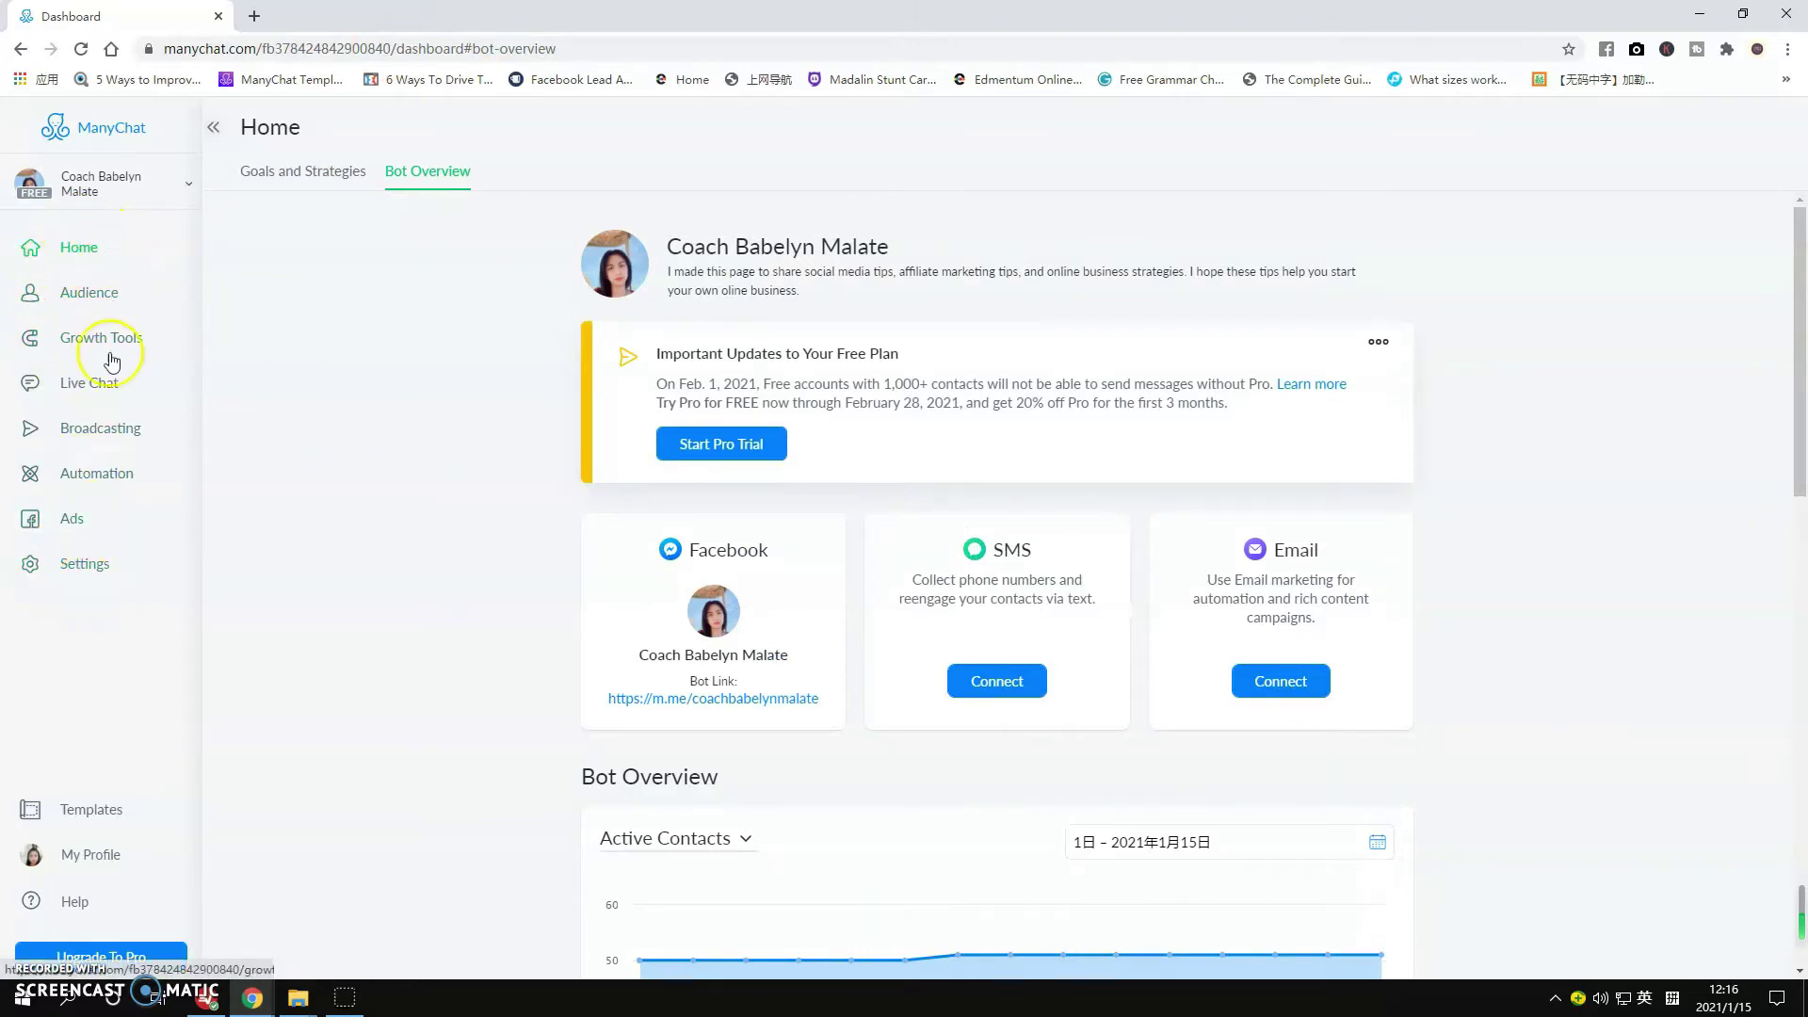
- Open Audience to list all 51 subscribed contacts with gender and subscription time
{"action": "left_click", "coordinate": [81, 294]}
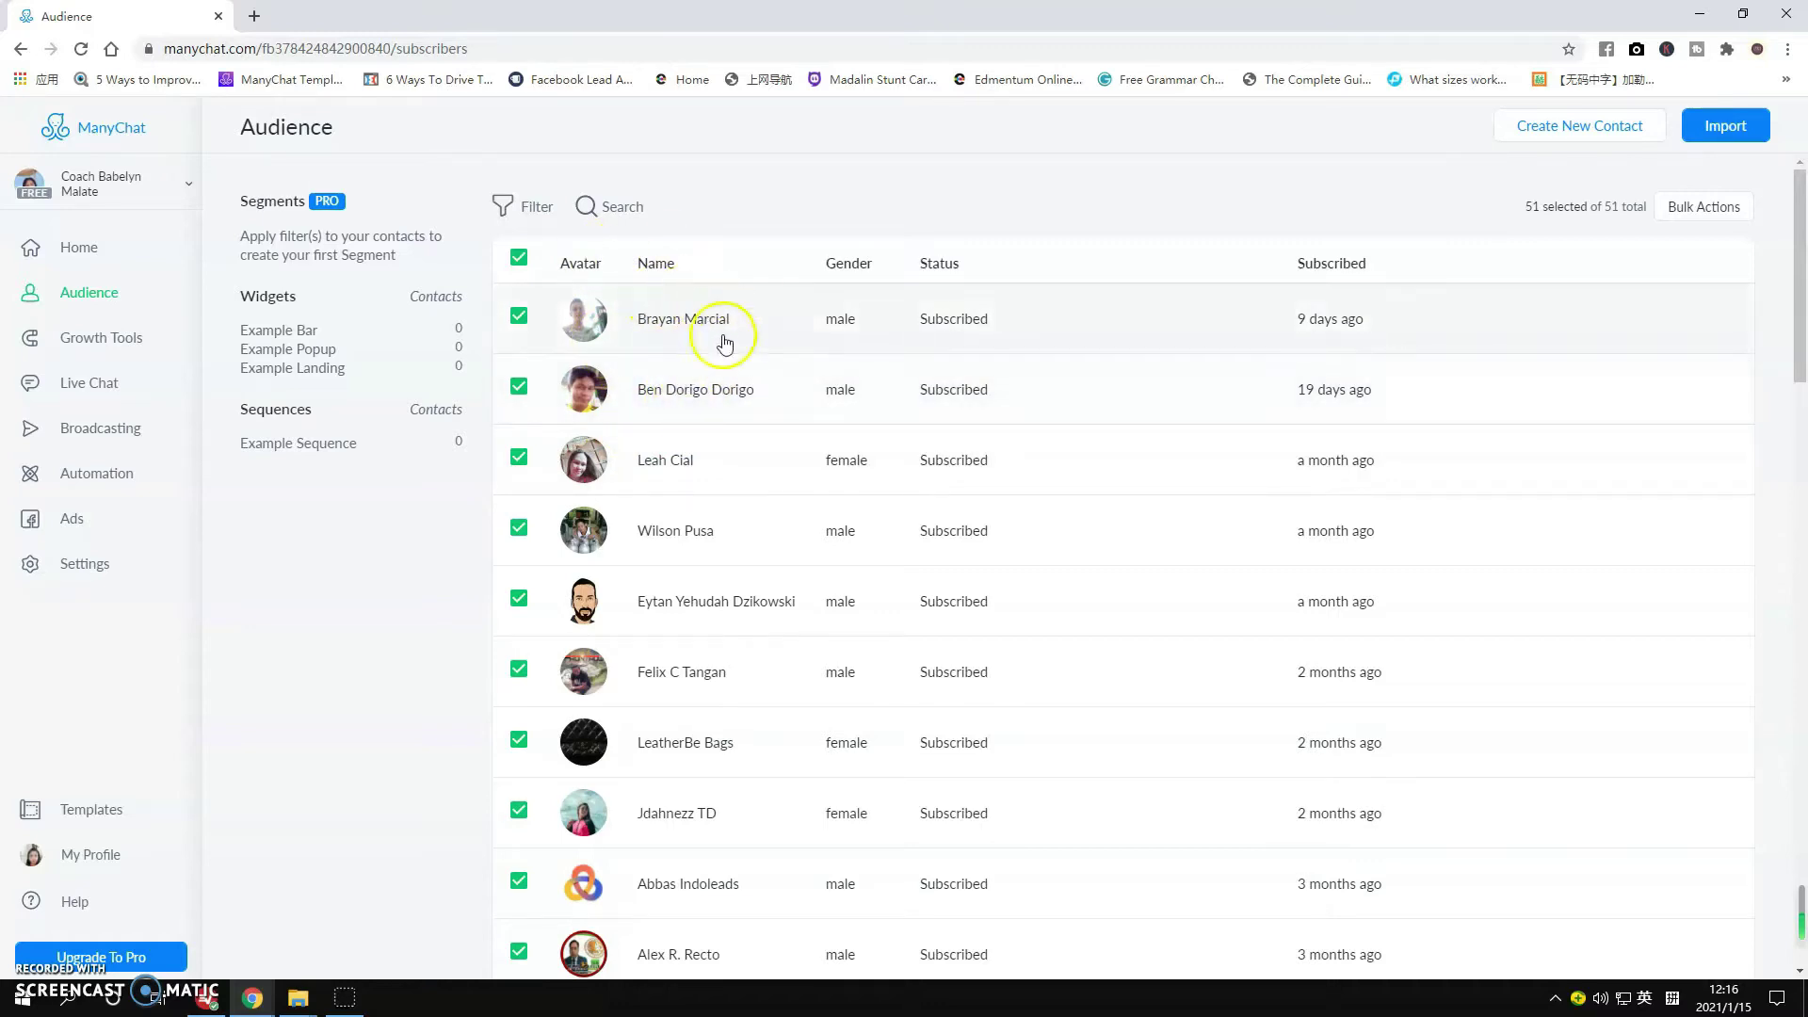
{"action": "left_click", "coordinate": [695, 387]}
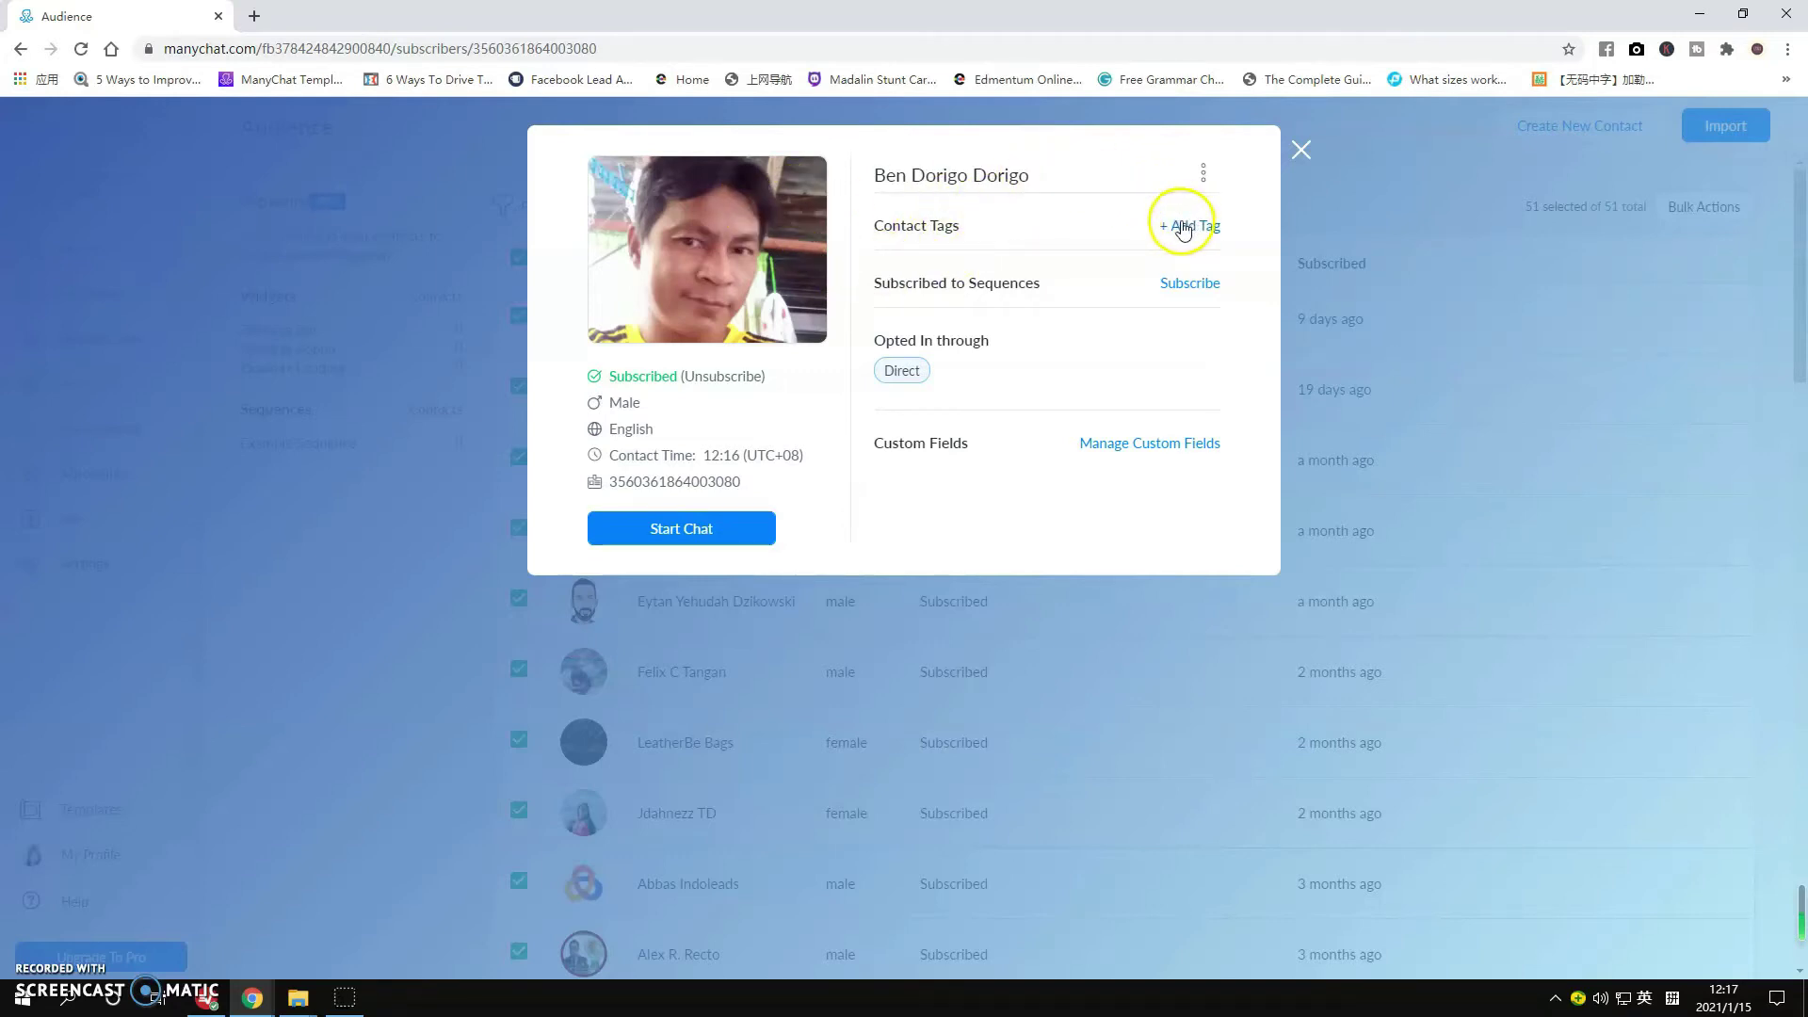
{"action": "left_click", "coordinate": [1187, 226]}
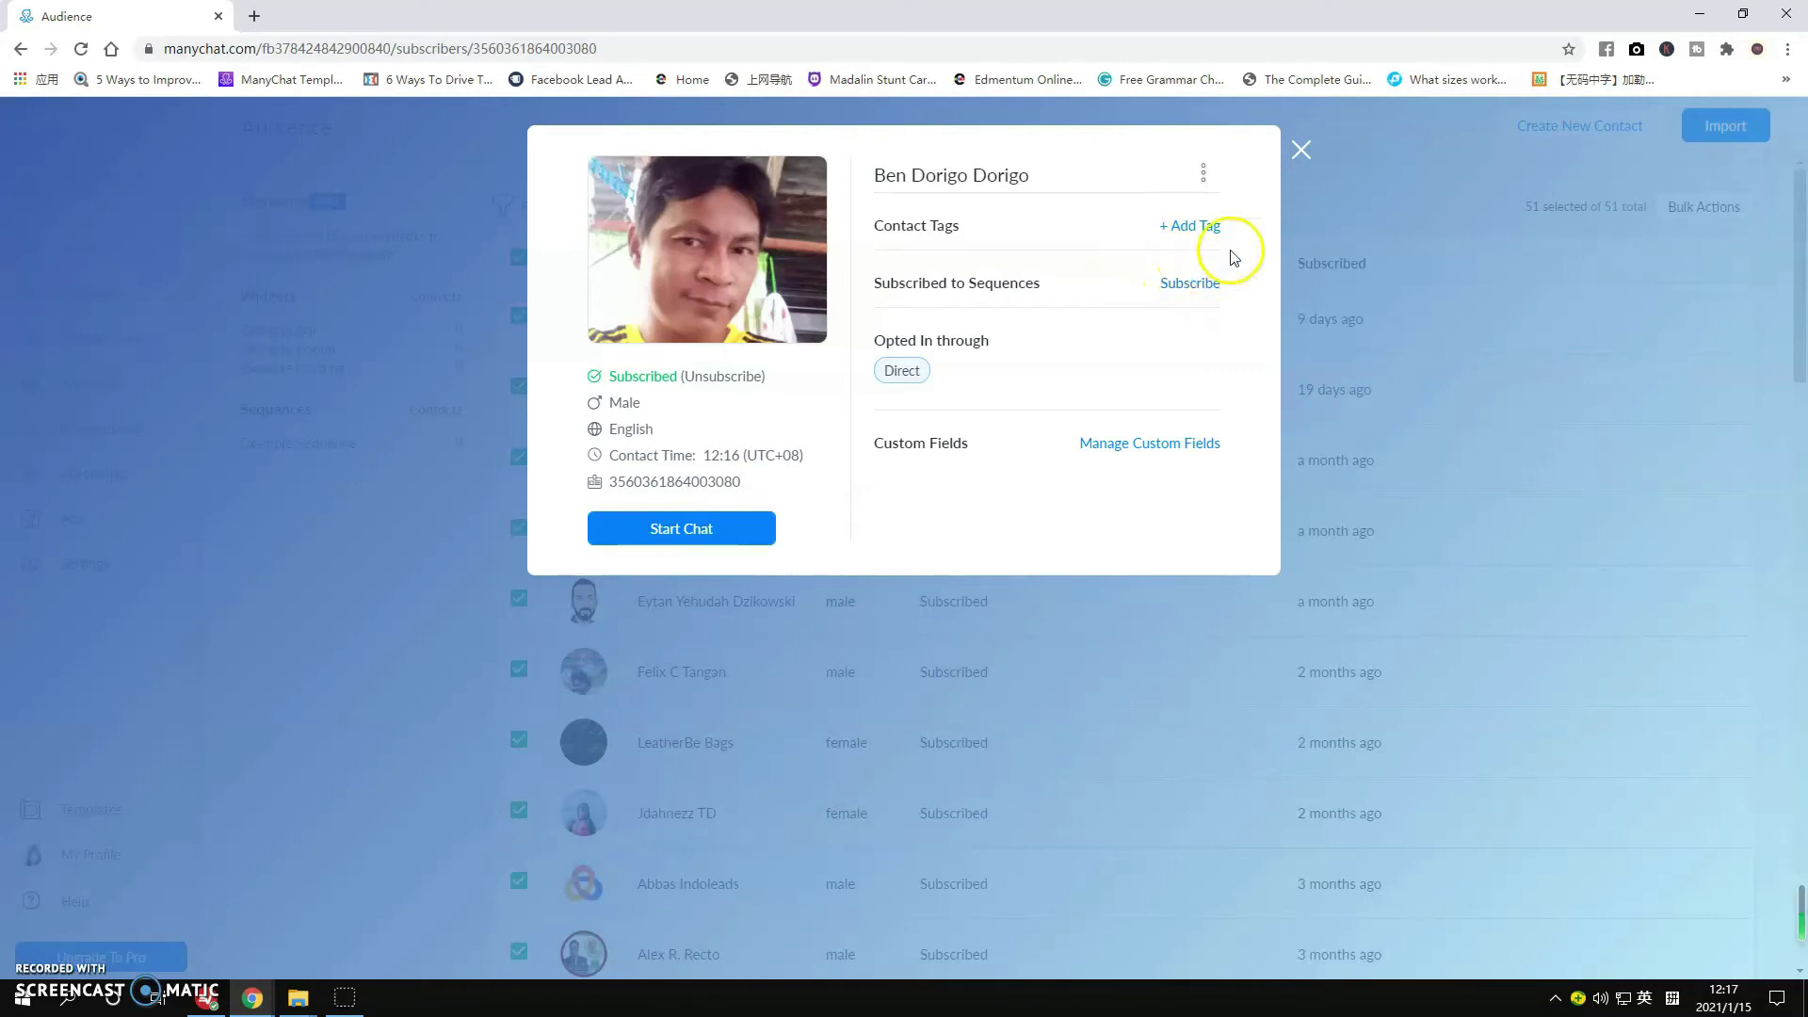
{"action": "left_click", "coordinate": [1303, 148]}
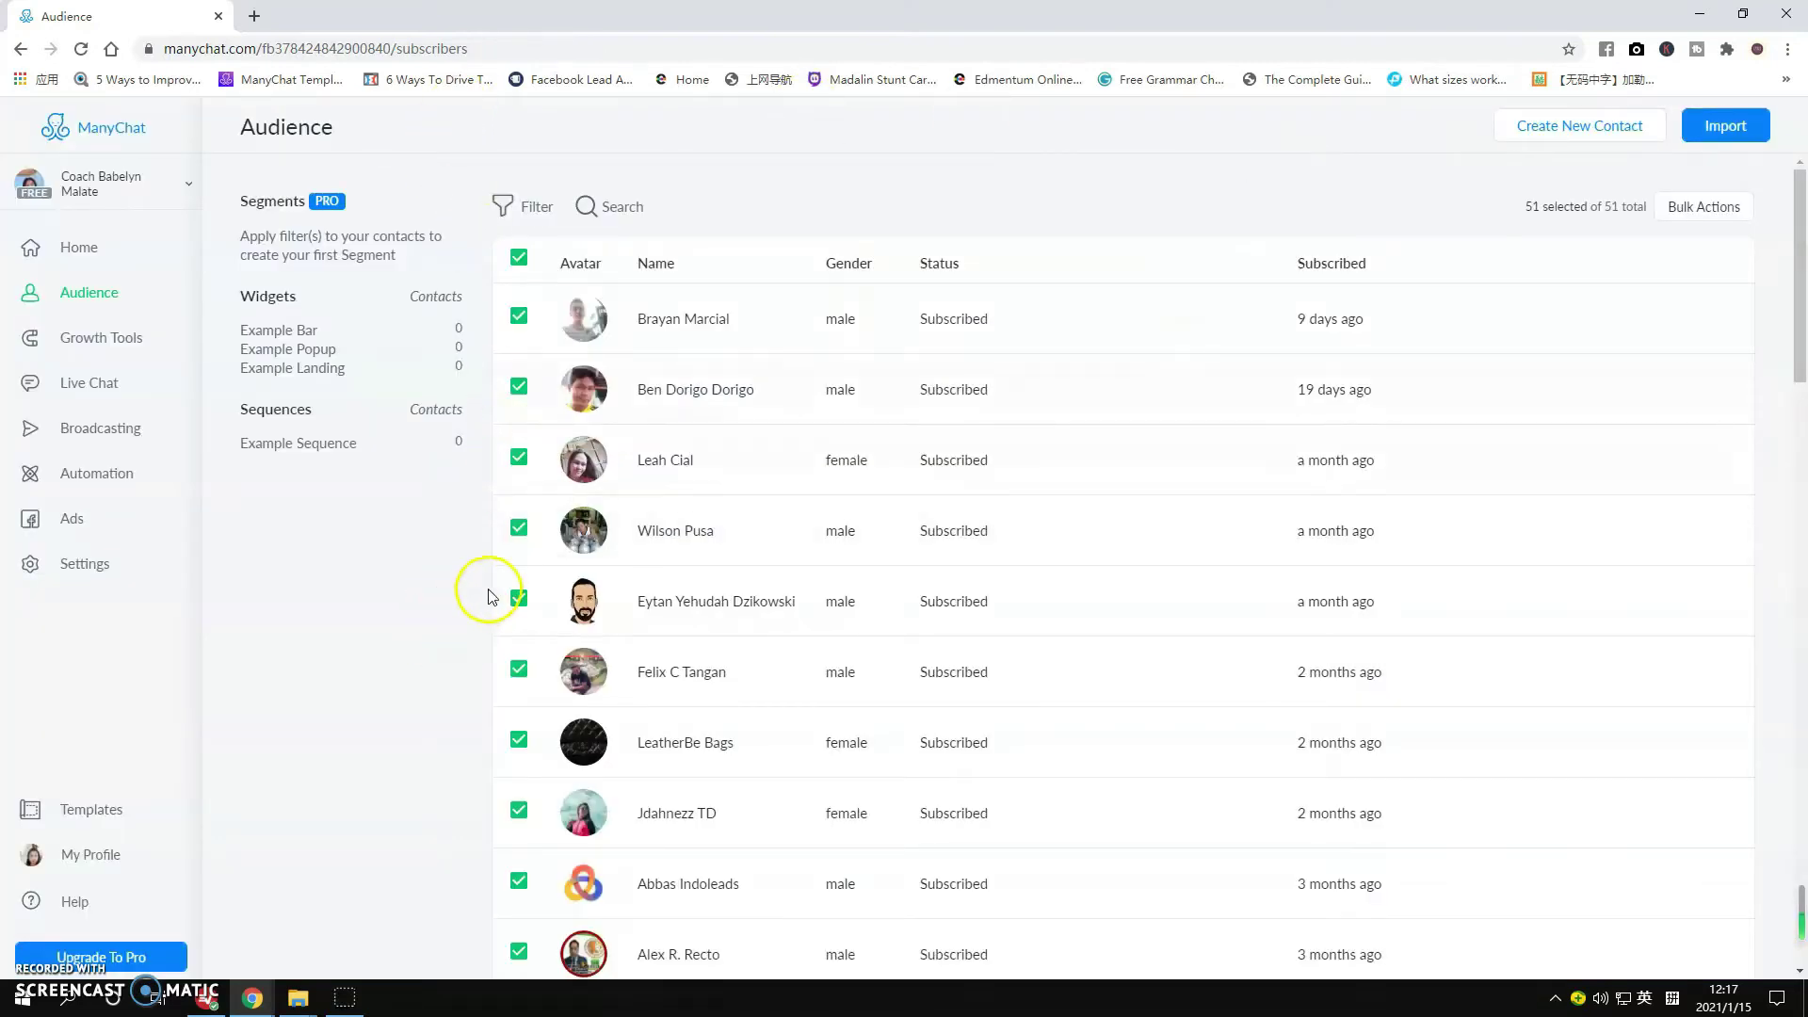
- Open Growth Tools showing Example Bar, Example Popup and Example Landing with 0 impressions
{"action": "left_click", "coordinate": [120, 341]}
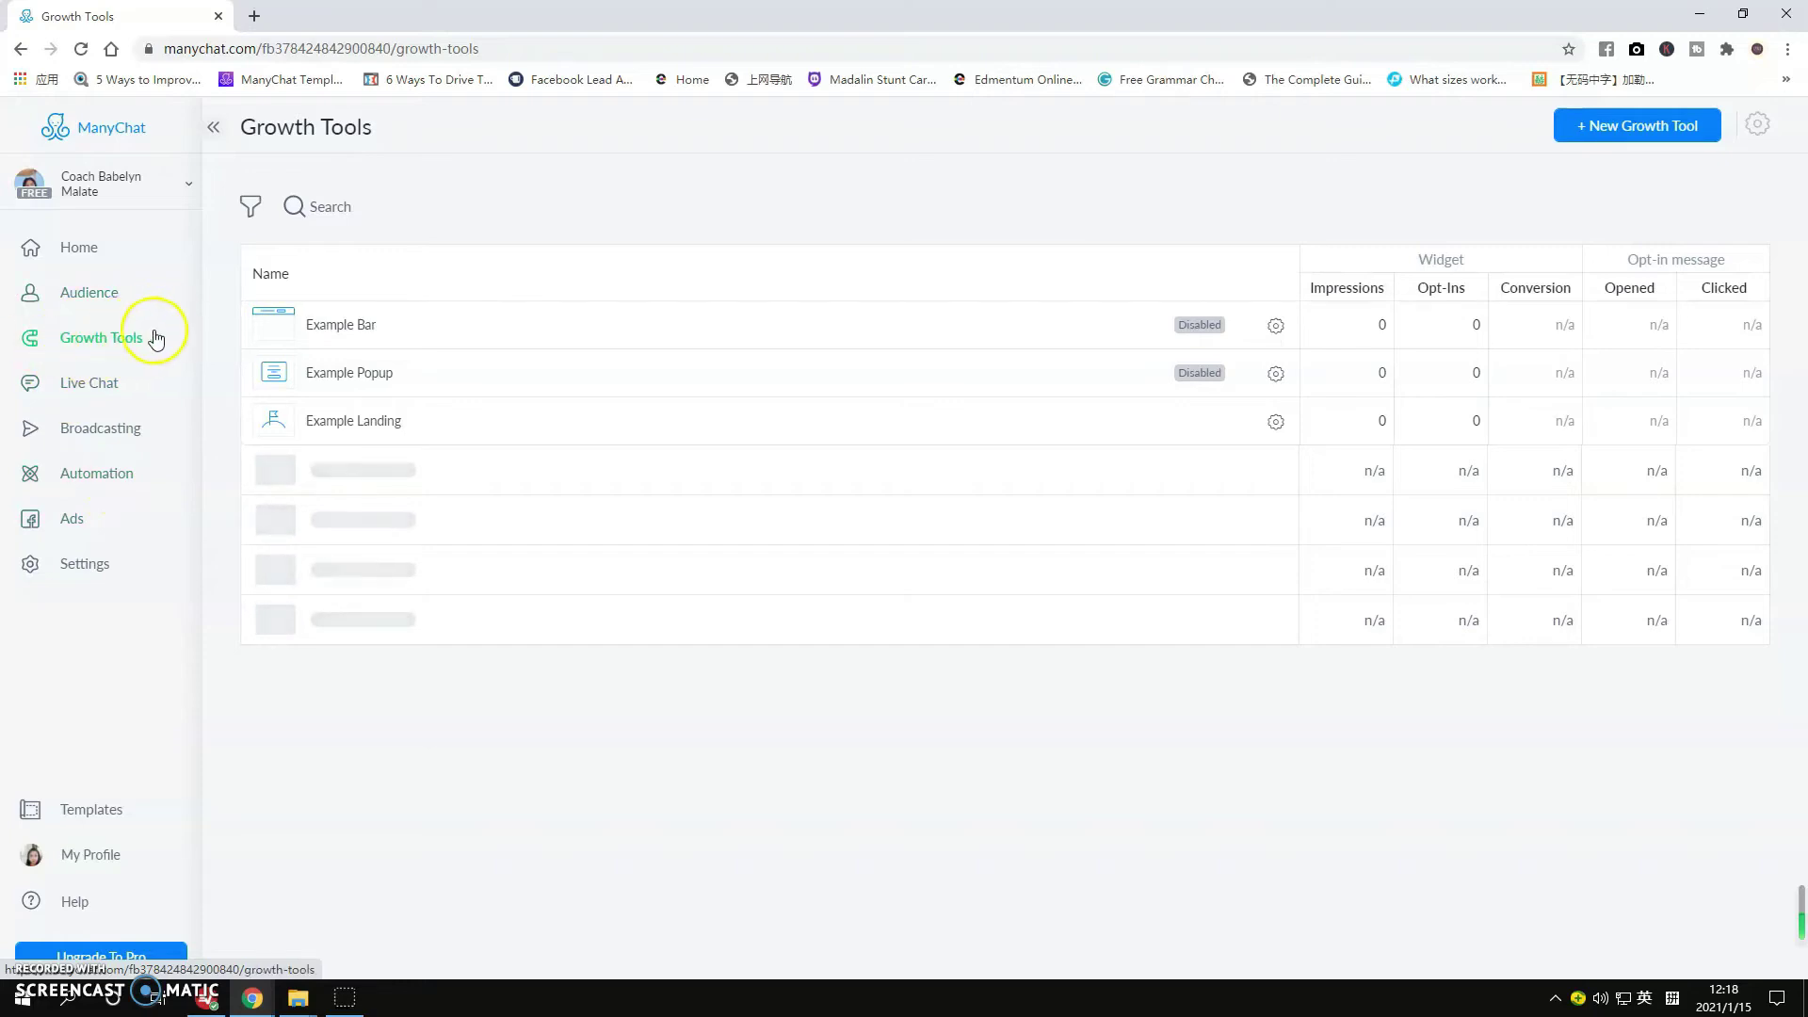
- Open the empty Live Chat inbox and dismiss the two failed-to-fetch error notices
{"action": "left_click", "coordinate": [100, 395]}
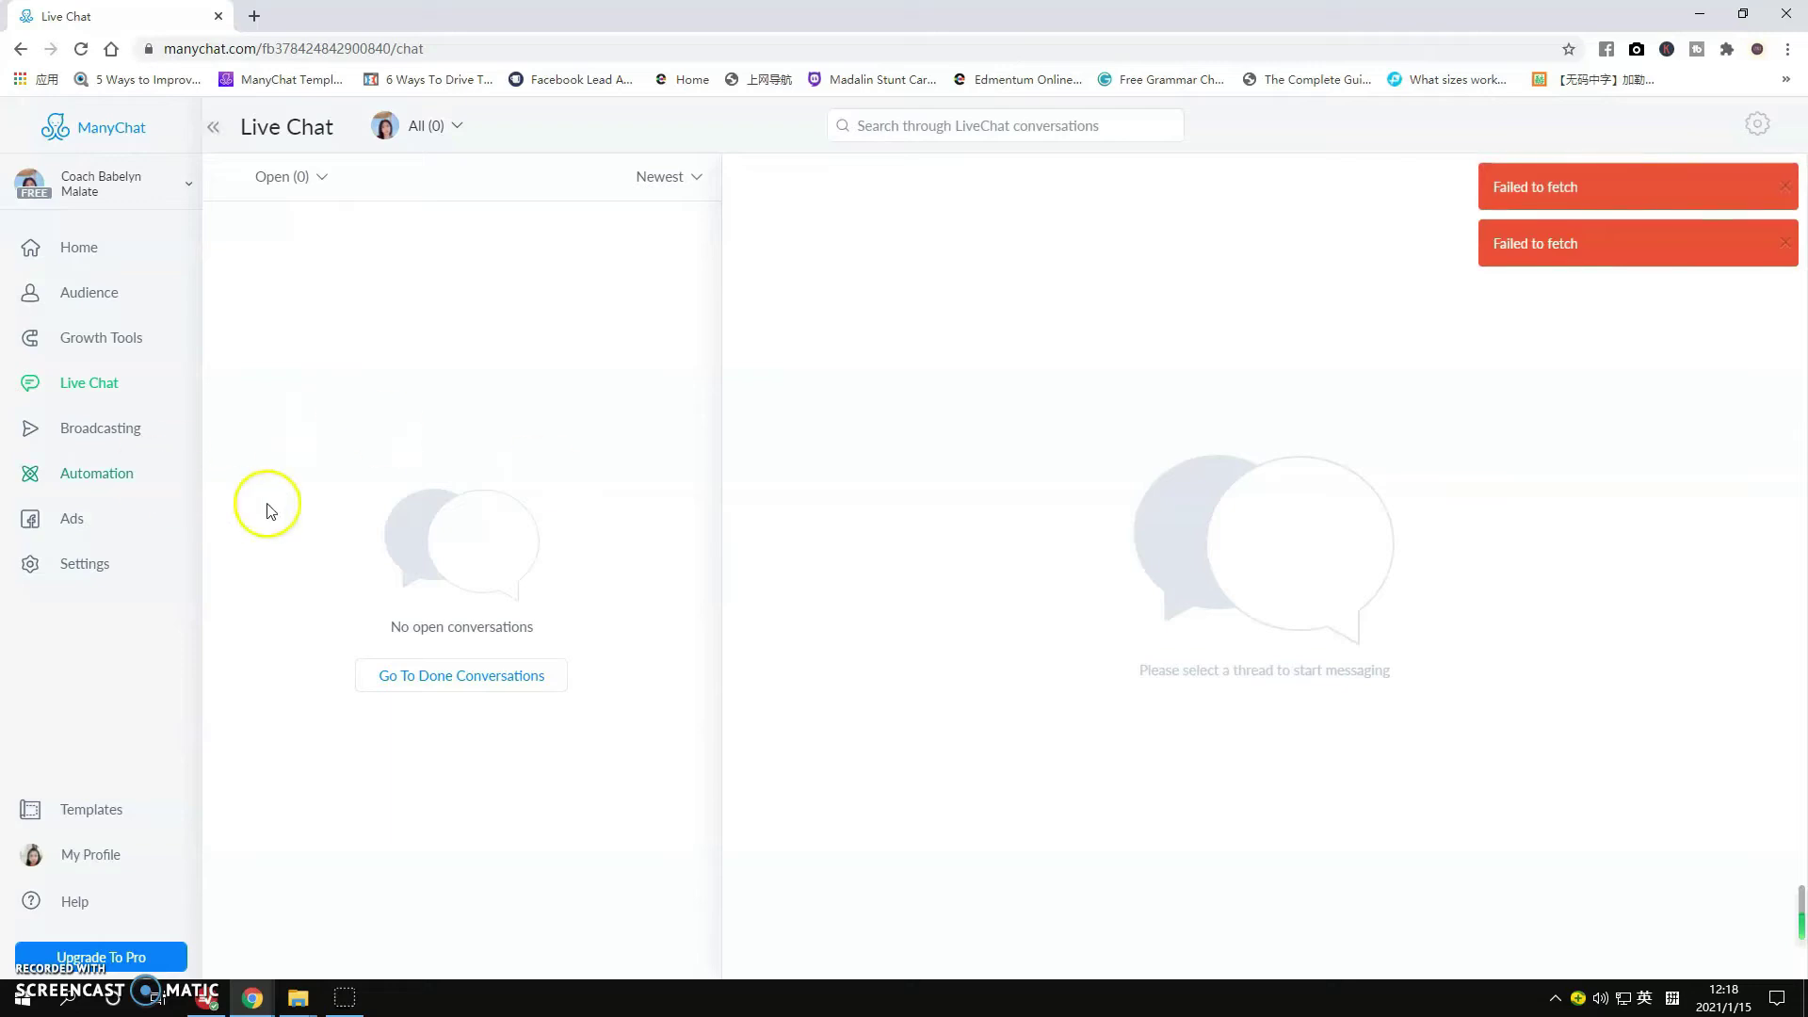
{"action": "left_click", "coordinate": [1783, 187]}
{"action": "left_click", "coordinate": [1781, 188]}
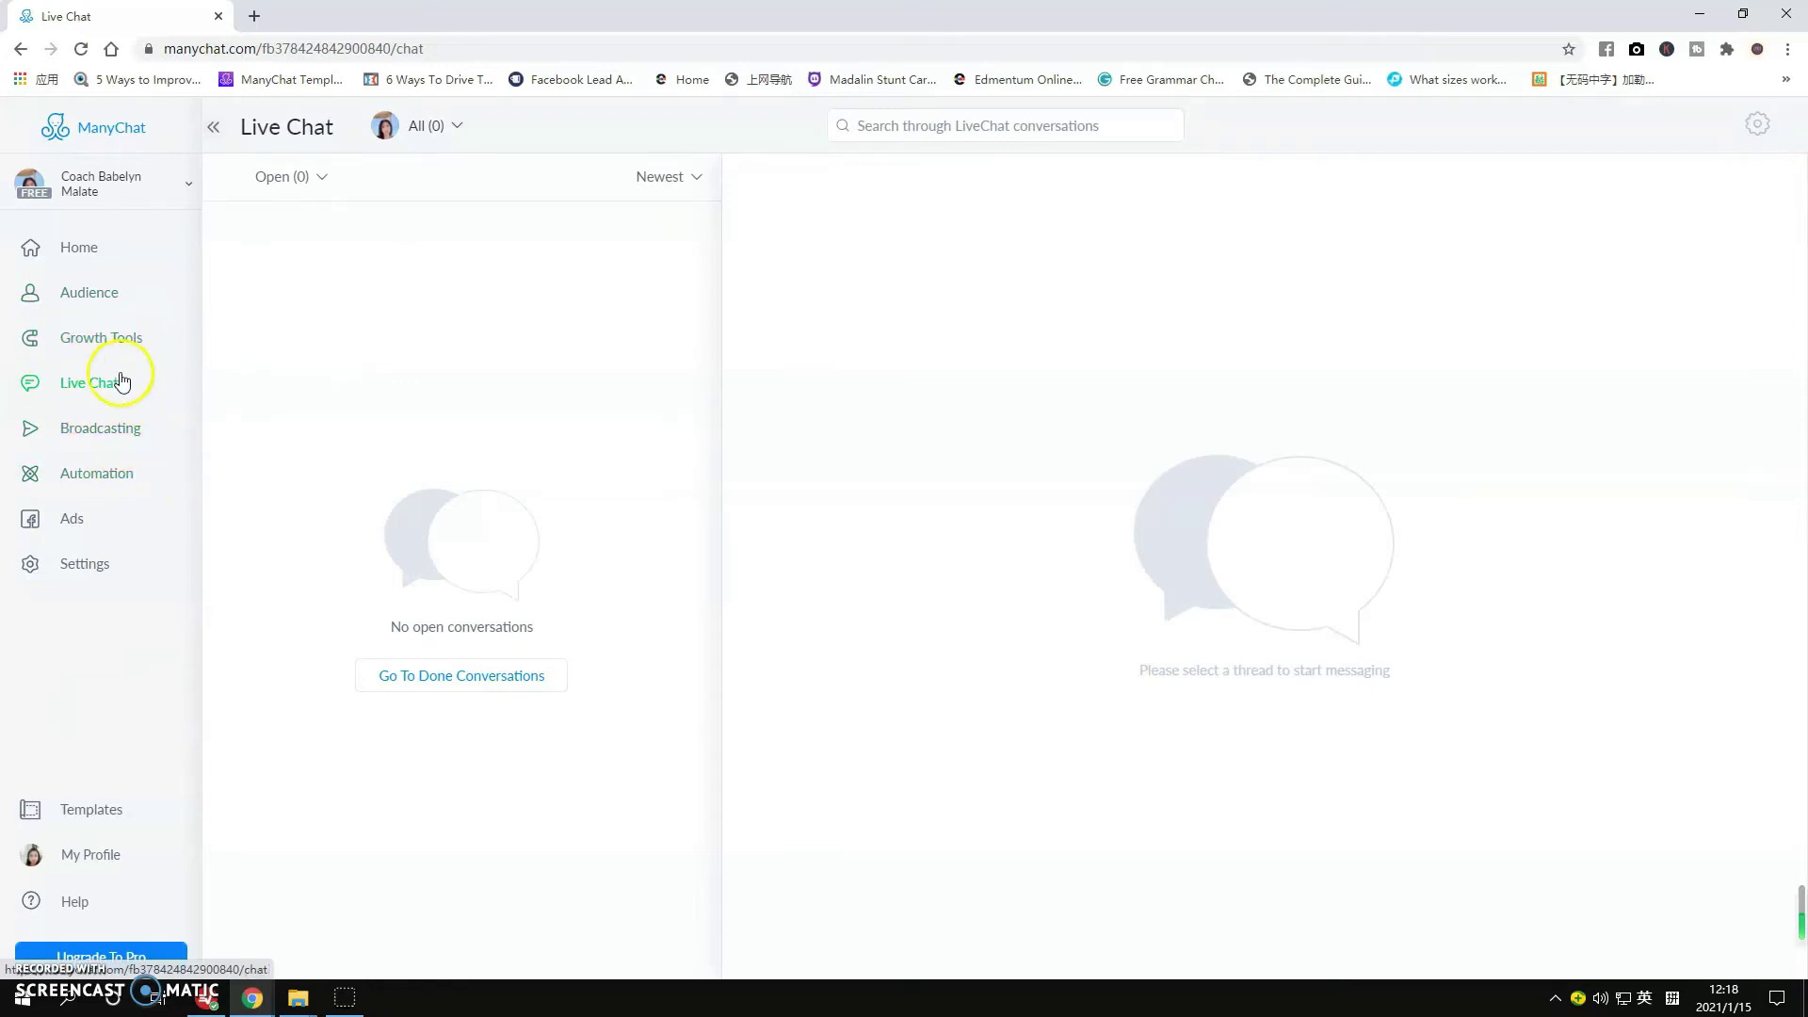
- View the empty Broadcasts page, then the Automation Flows list with Welcome Message at 24 runs
{"action": "left_click", "coordinate": [94, 430]}
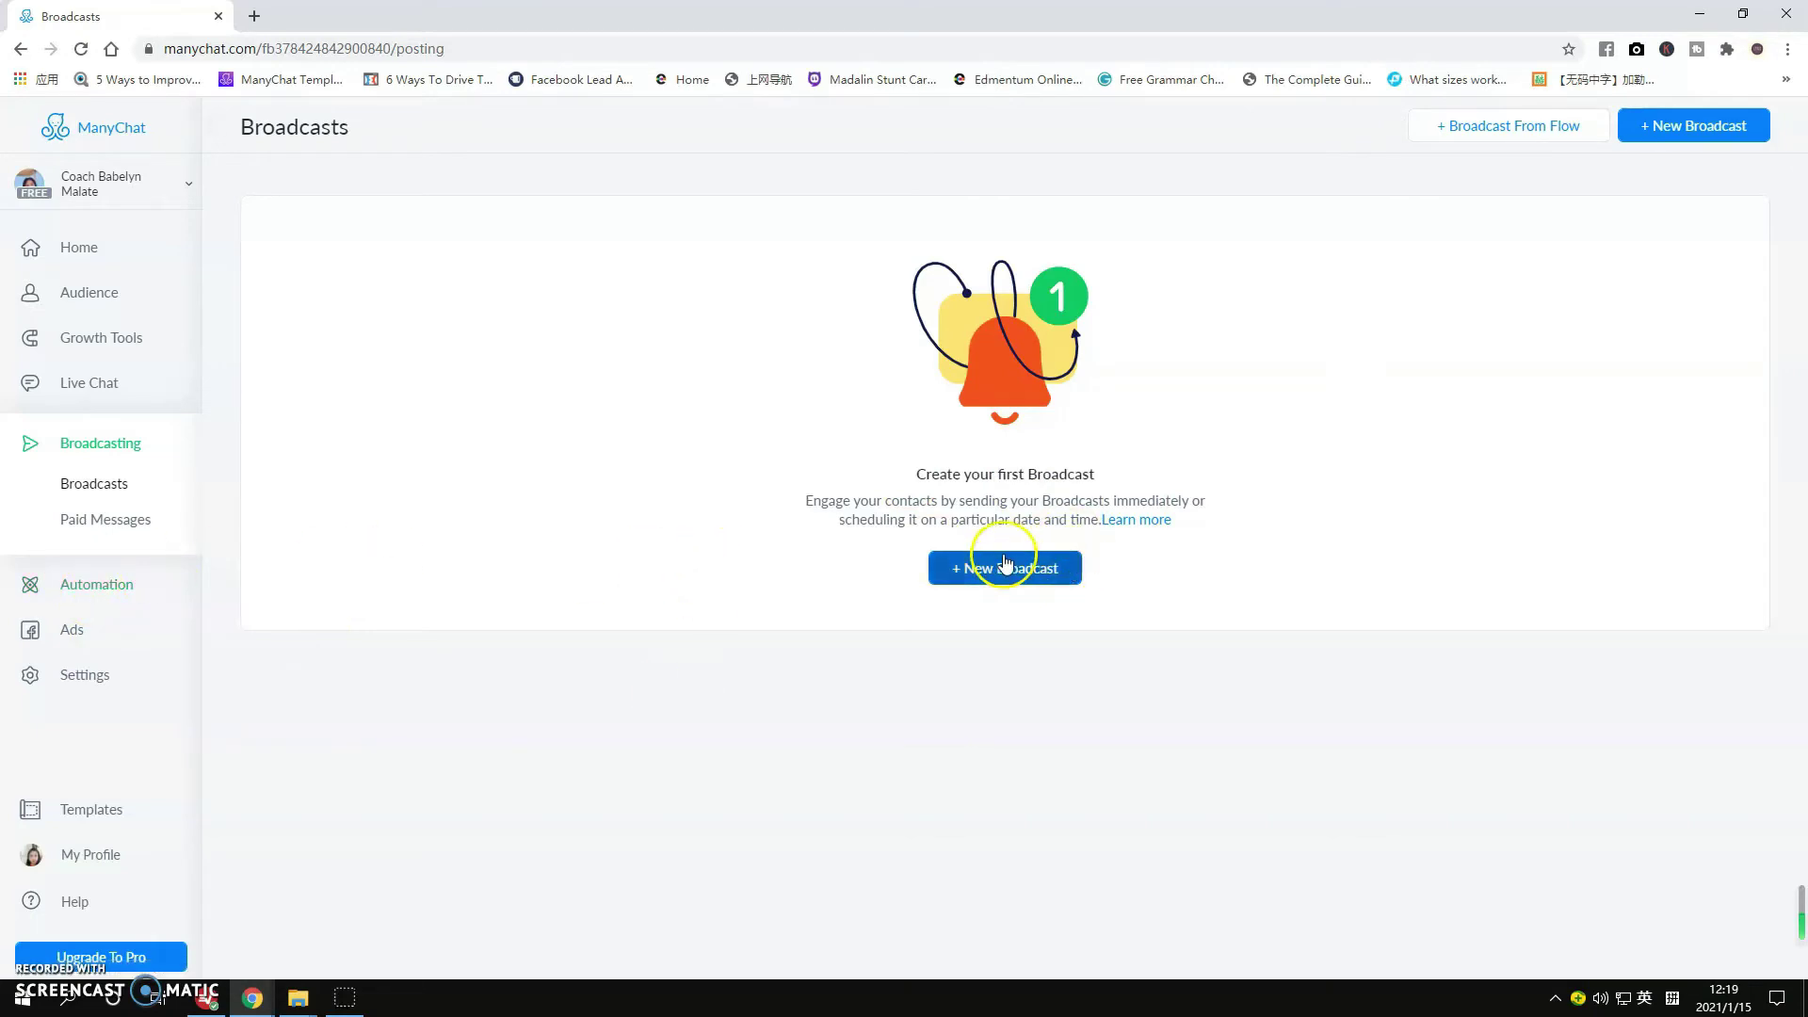
{"action": "left_click", "coordinate": [111, 592]}
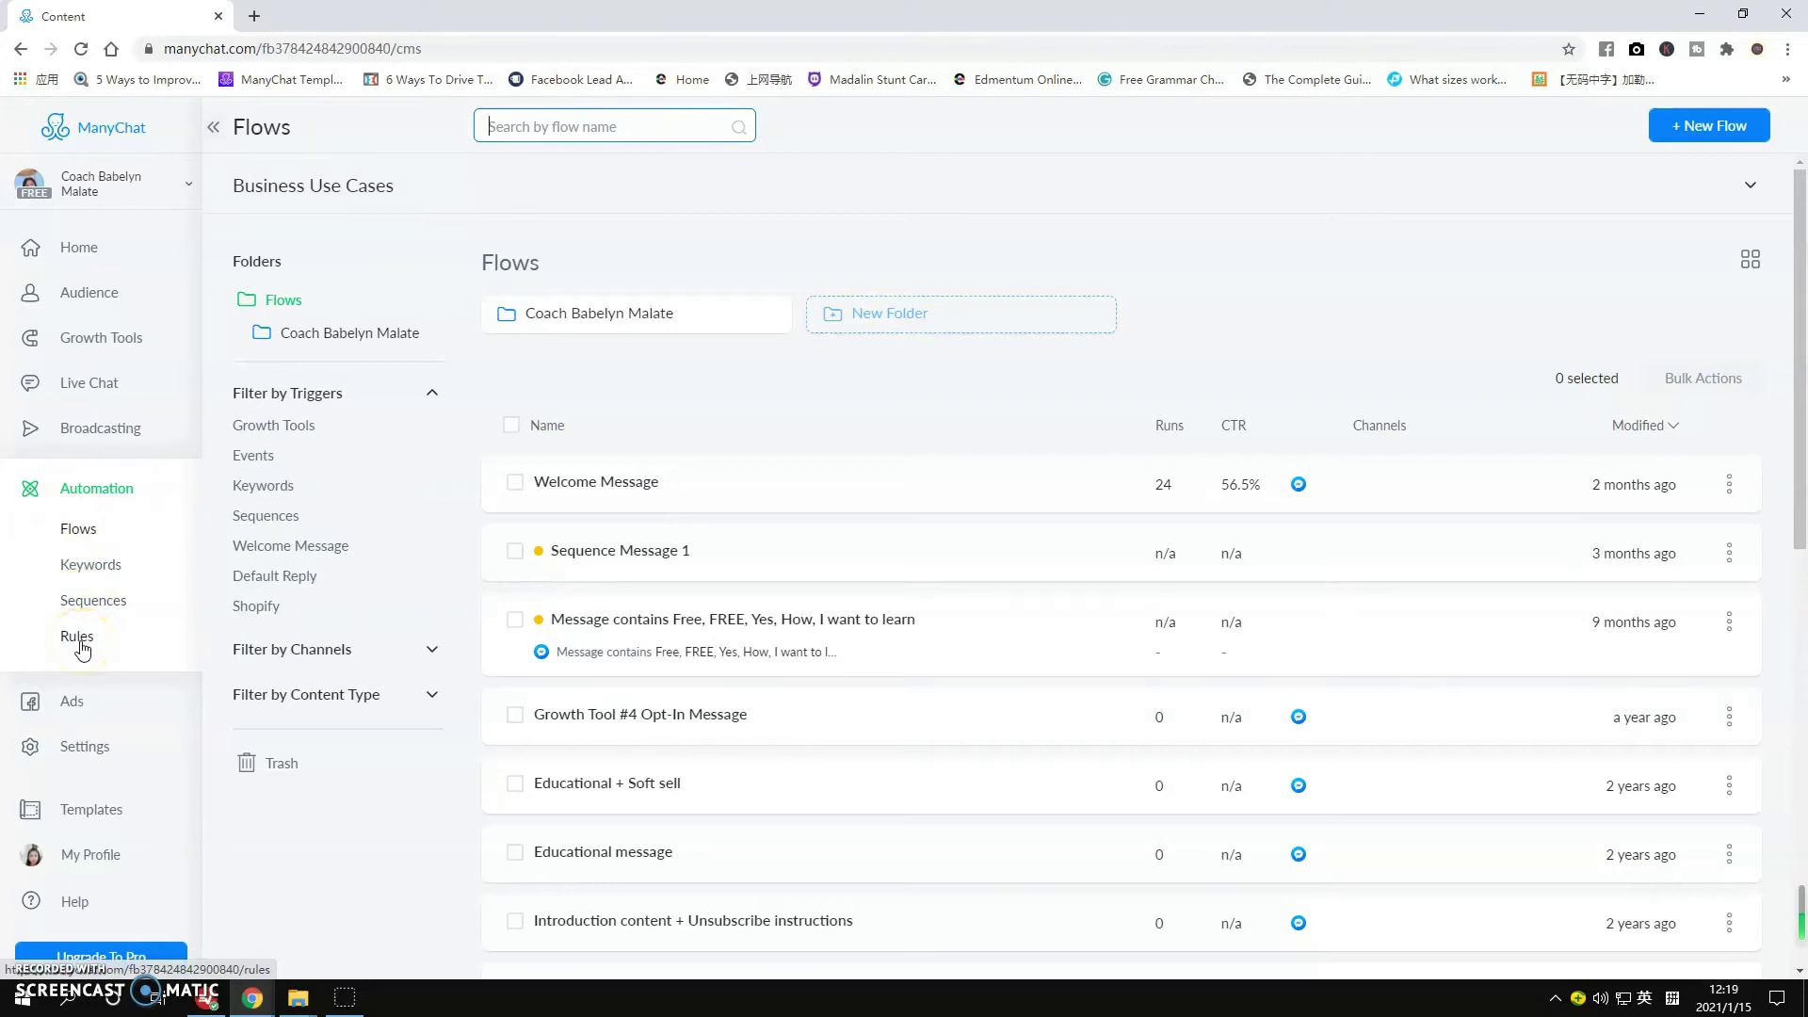
- Reopen Flows, then open the Keywords page with its three active rules
{"action": "left_click", "coordinate": [112, 535]}
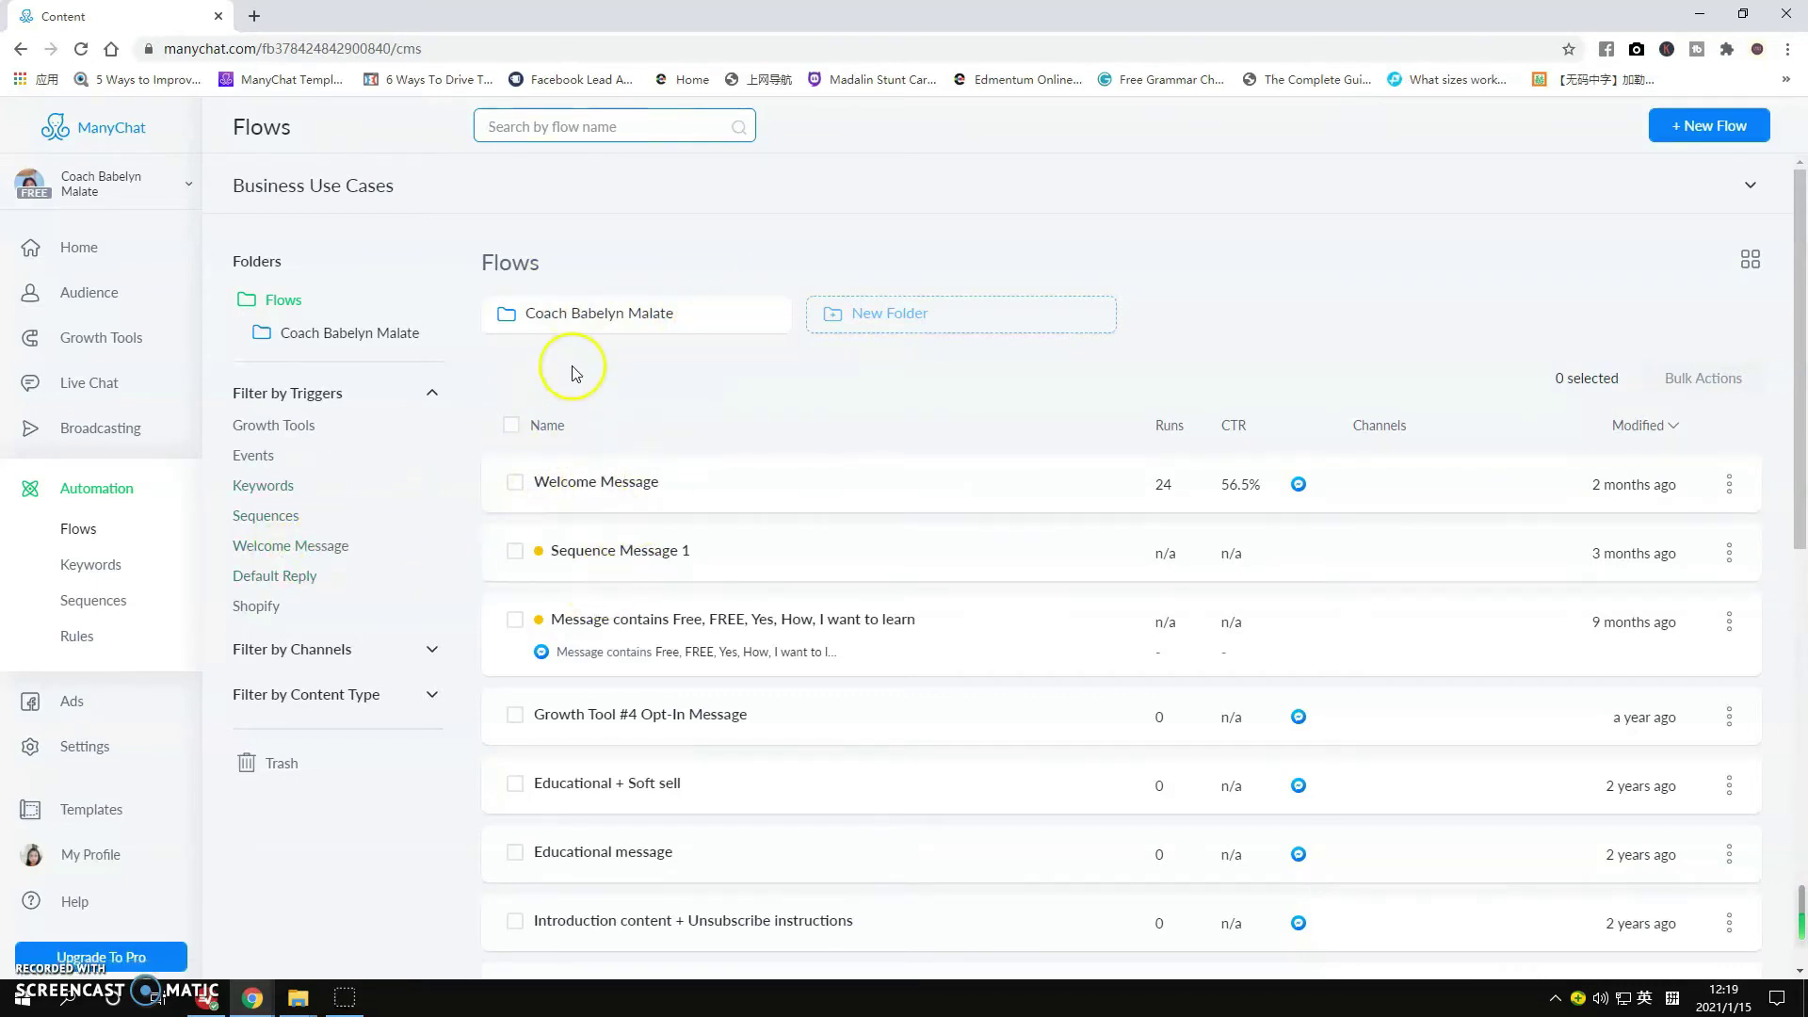
{"action": "left_click", "coordinate": [91, 568]}
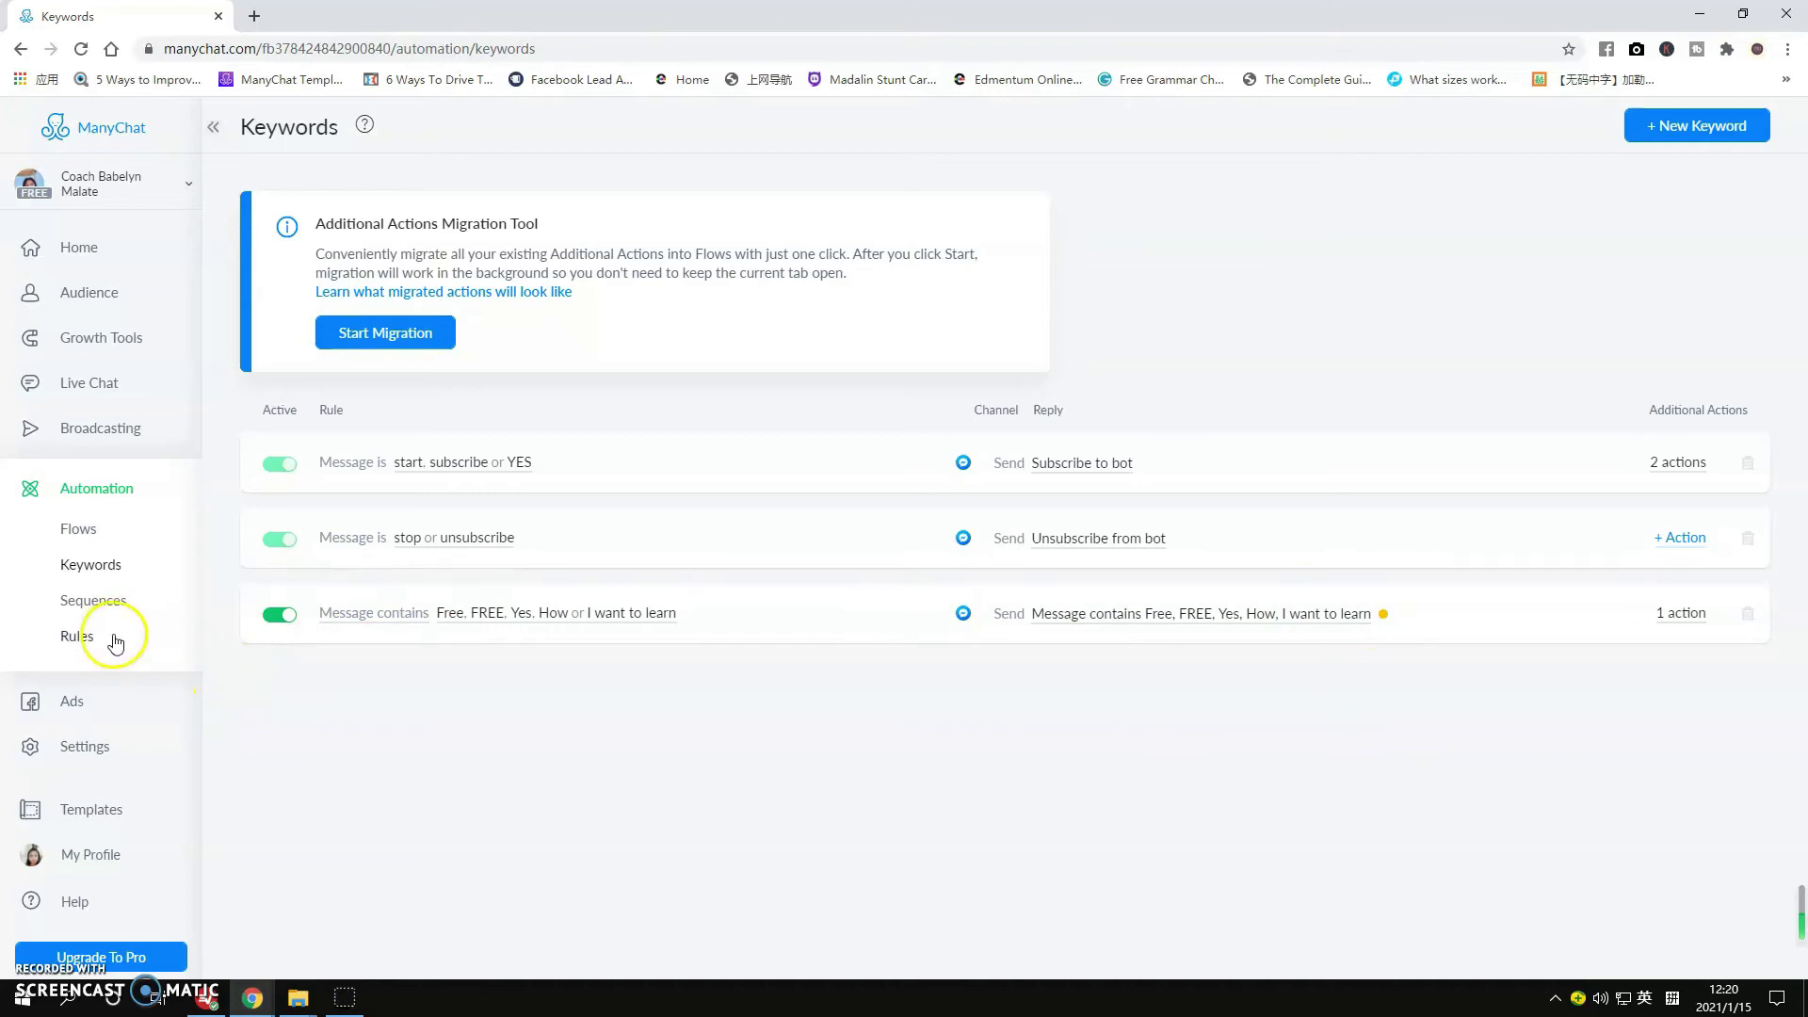
- Check the Example Sequence under Sequences, then open the Facebook Ads page
{"action": "left_click", "coordinate": [110, 602]}
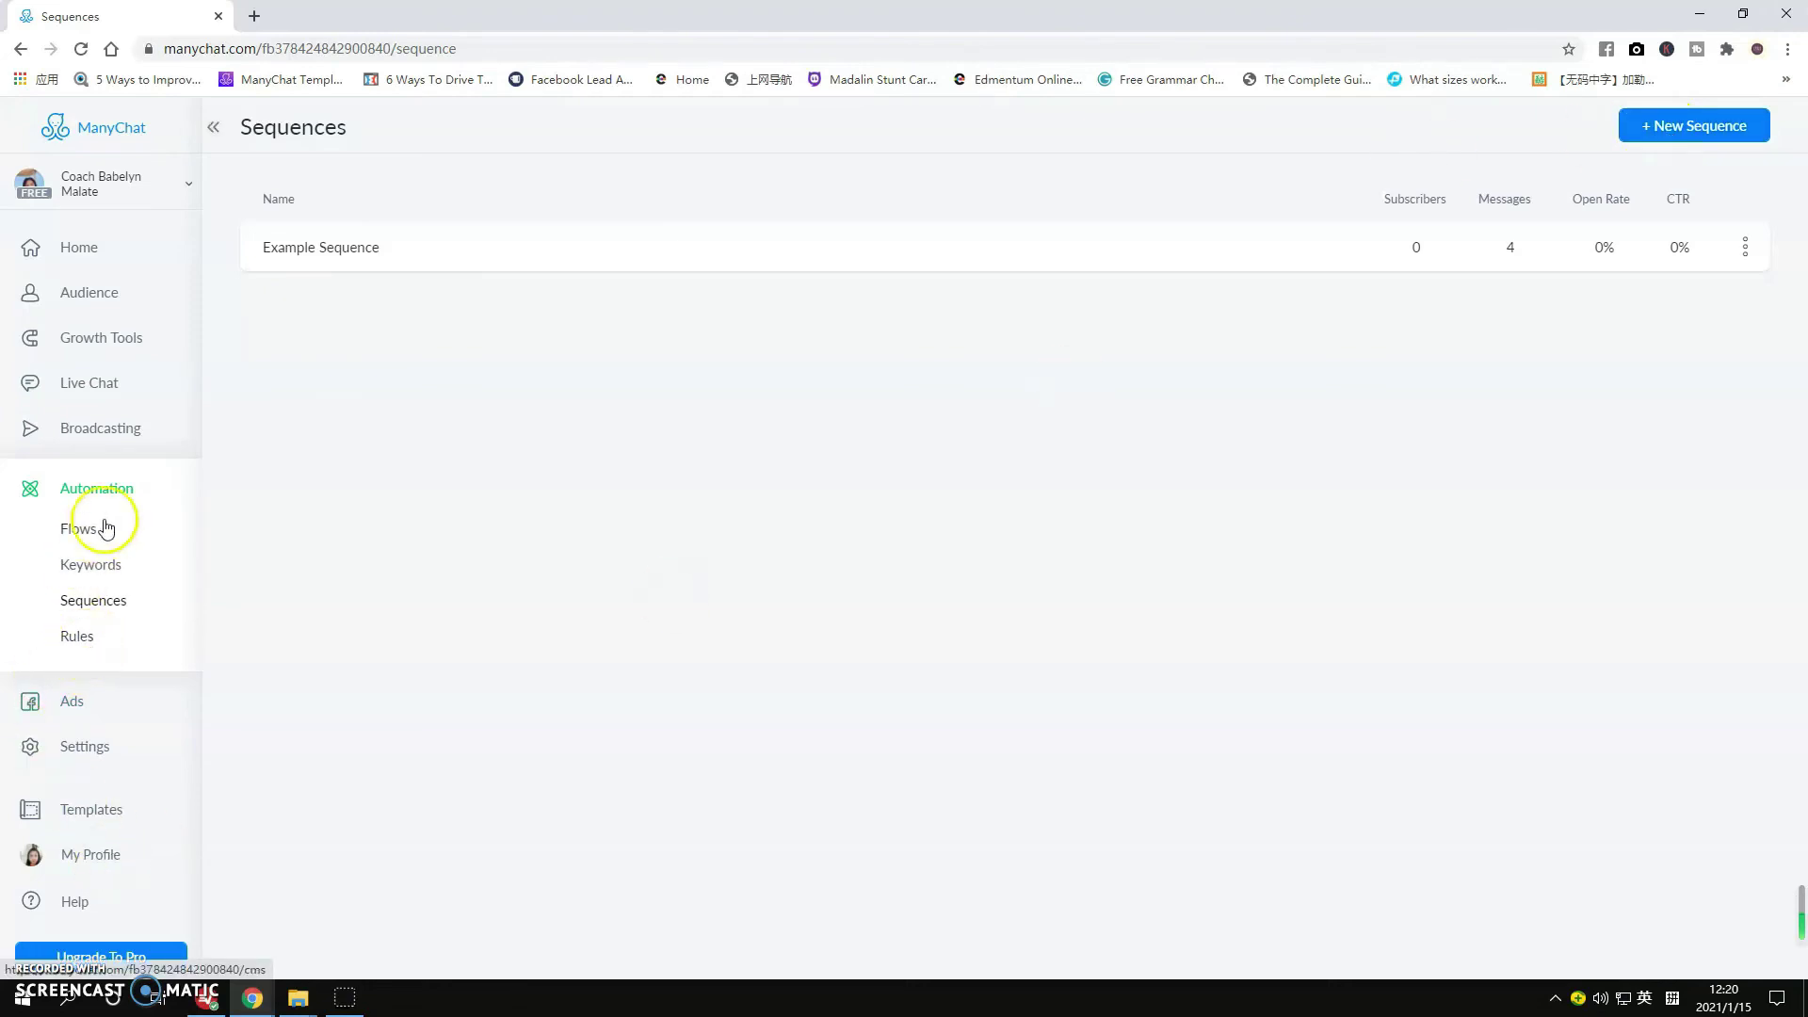
{"action": "left_click", "coordinate": [76, 704]}
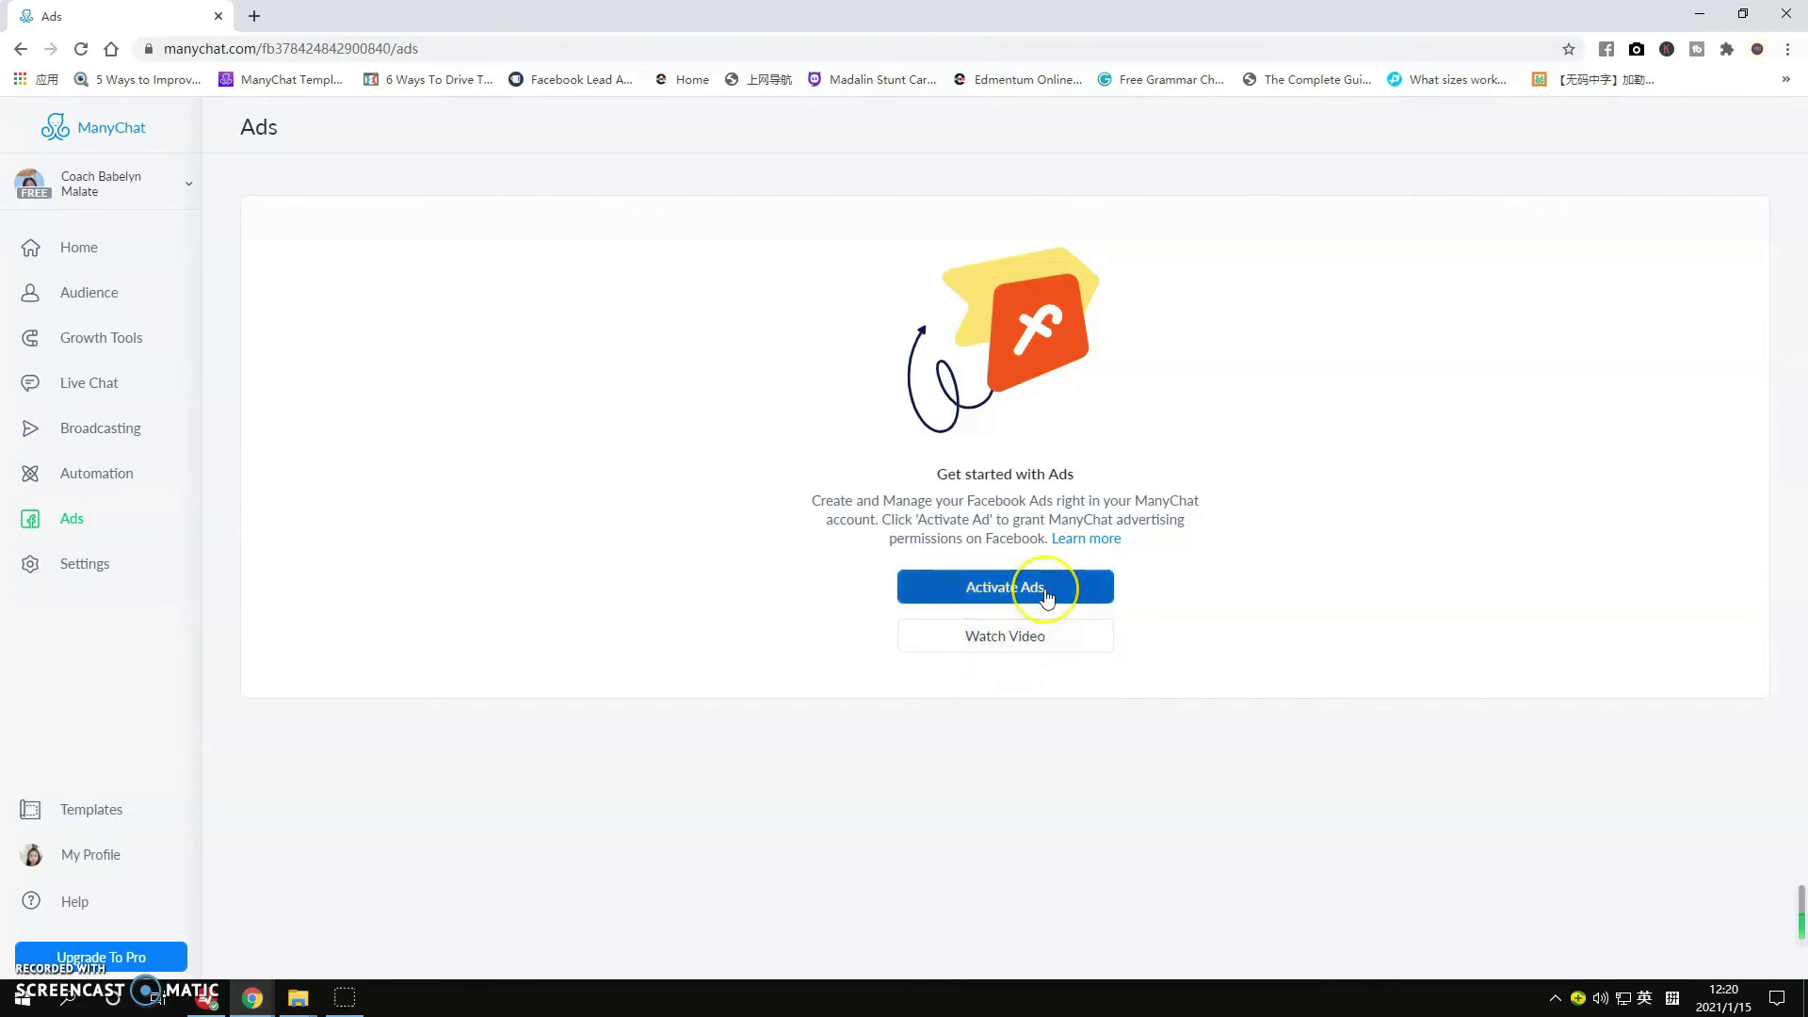
- Try activating Facebook ads, bringing up the advertising permissions explanation
{"action": "left_click", "coordinate": [1047, 597]}
{"action": "left_click", "coordinate": [95, 577]}
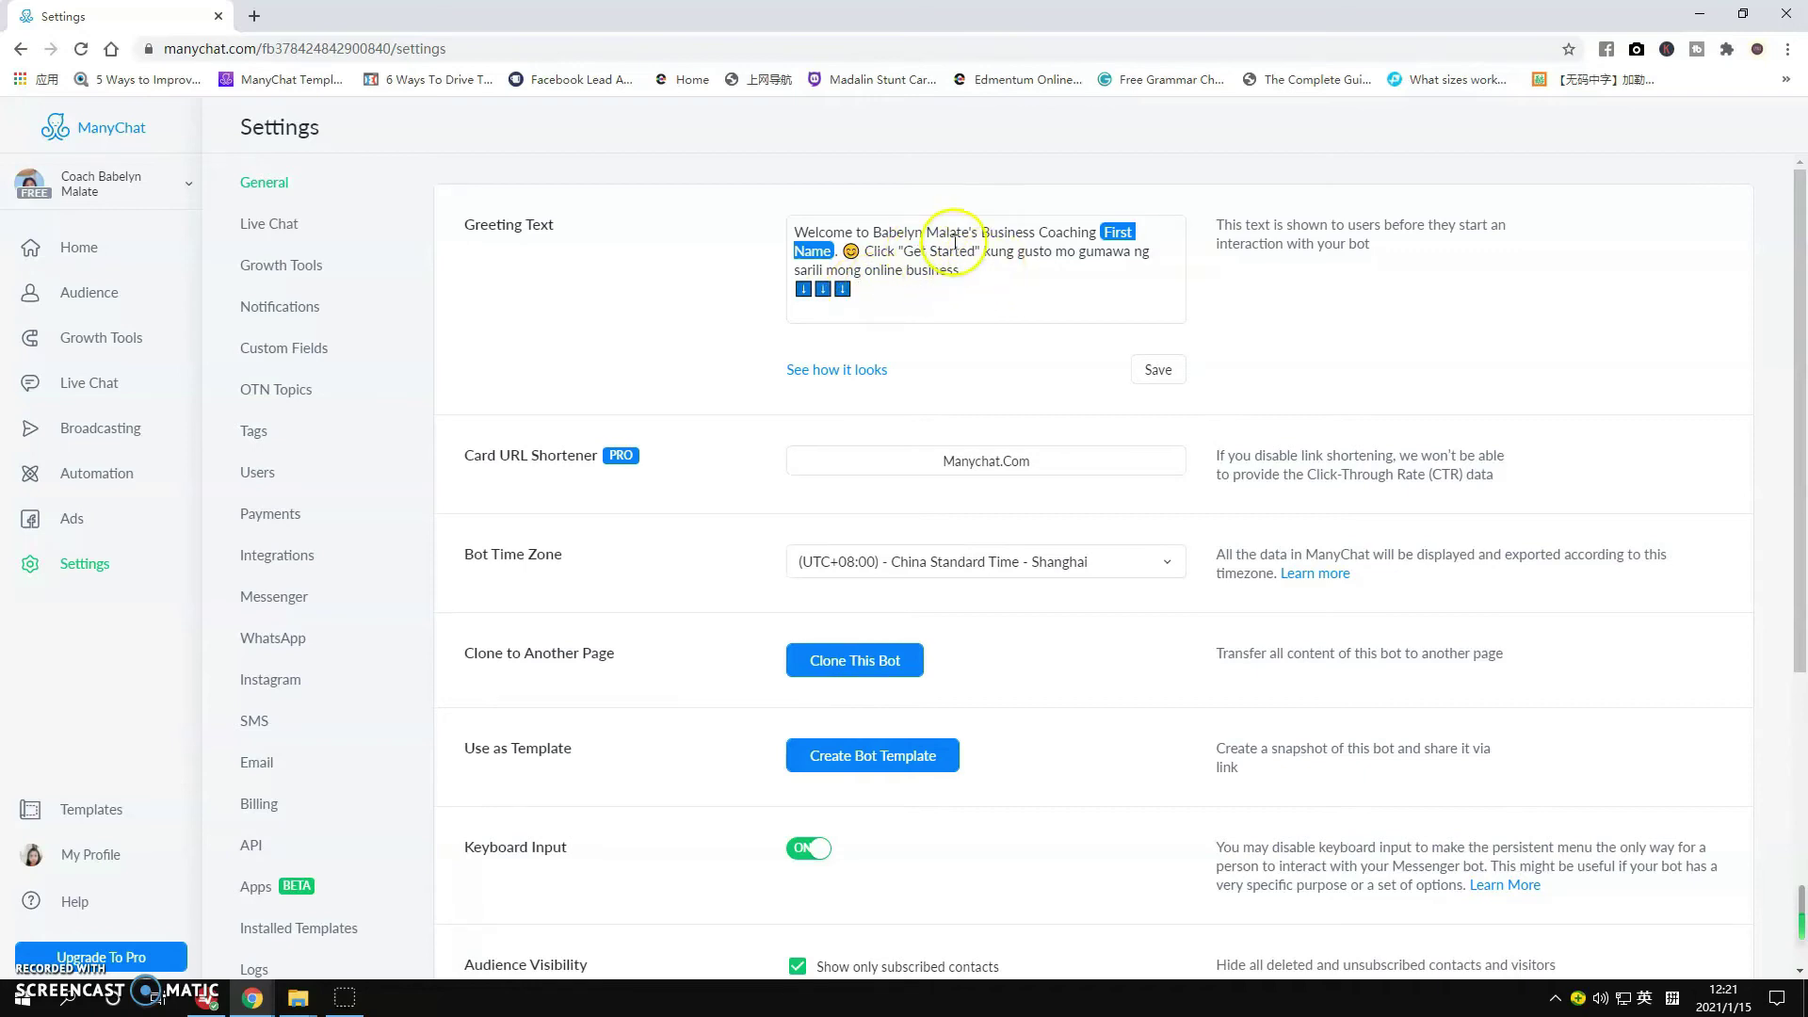
{"action": "left_click_drag", "start_coordinate": [874, 234], "coordinate": [1031, 234]}
{"action": "left_click", "coordinate": [897, 296]}
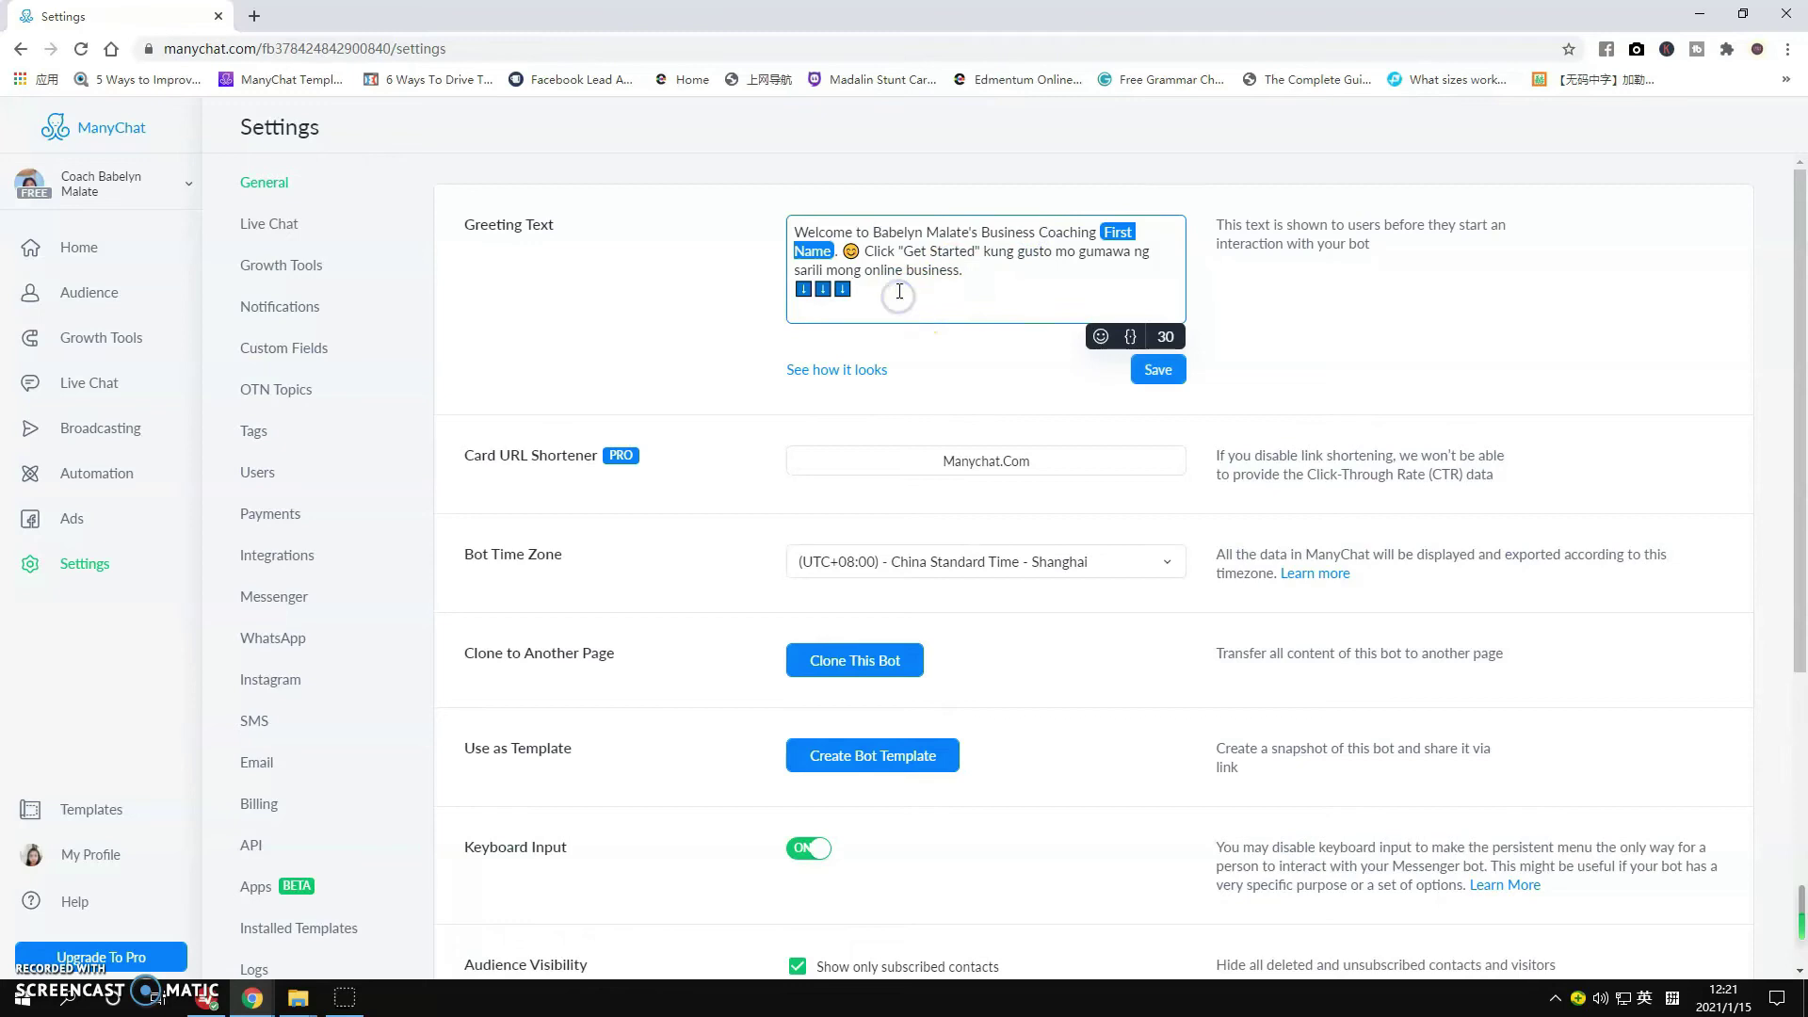
{"action": "scroll", "coordinate": [808, 664], "scroll_direction": "down", "scroll_amount": 1}
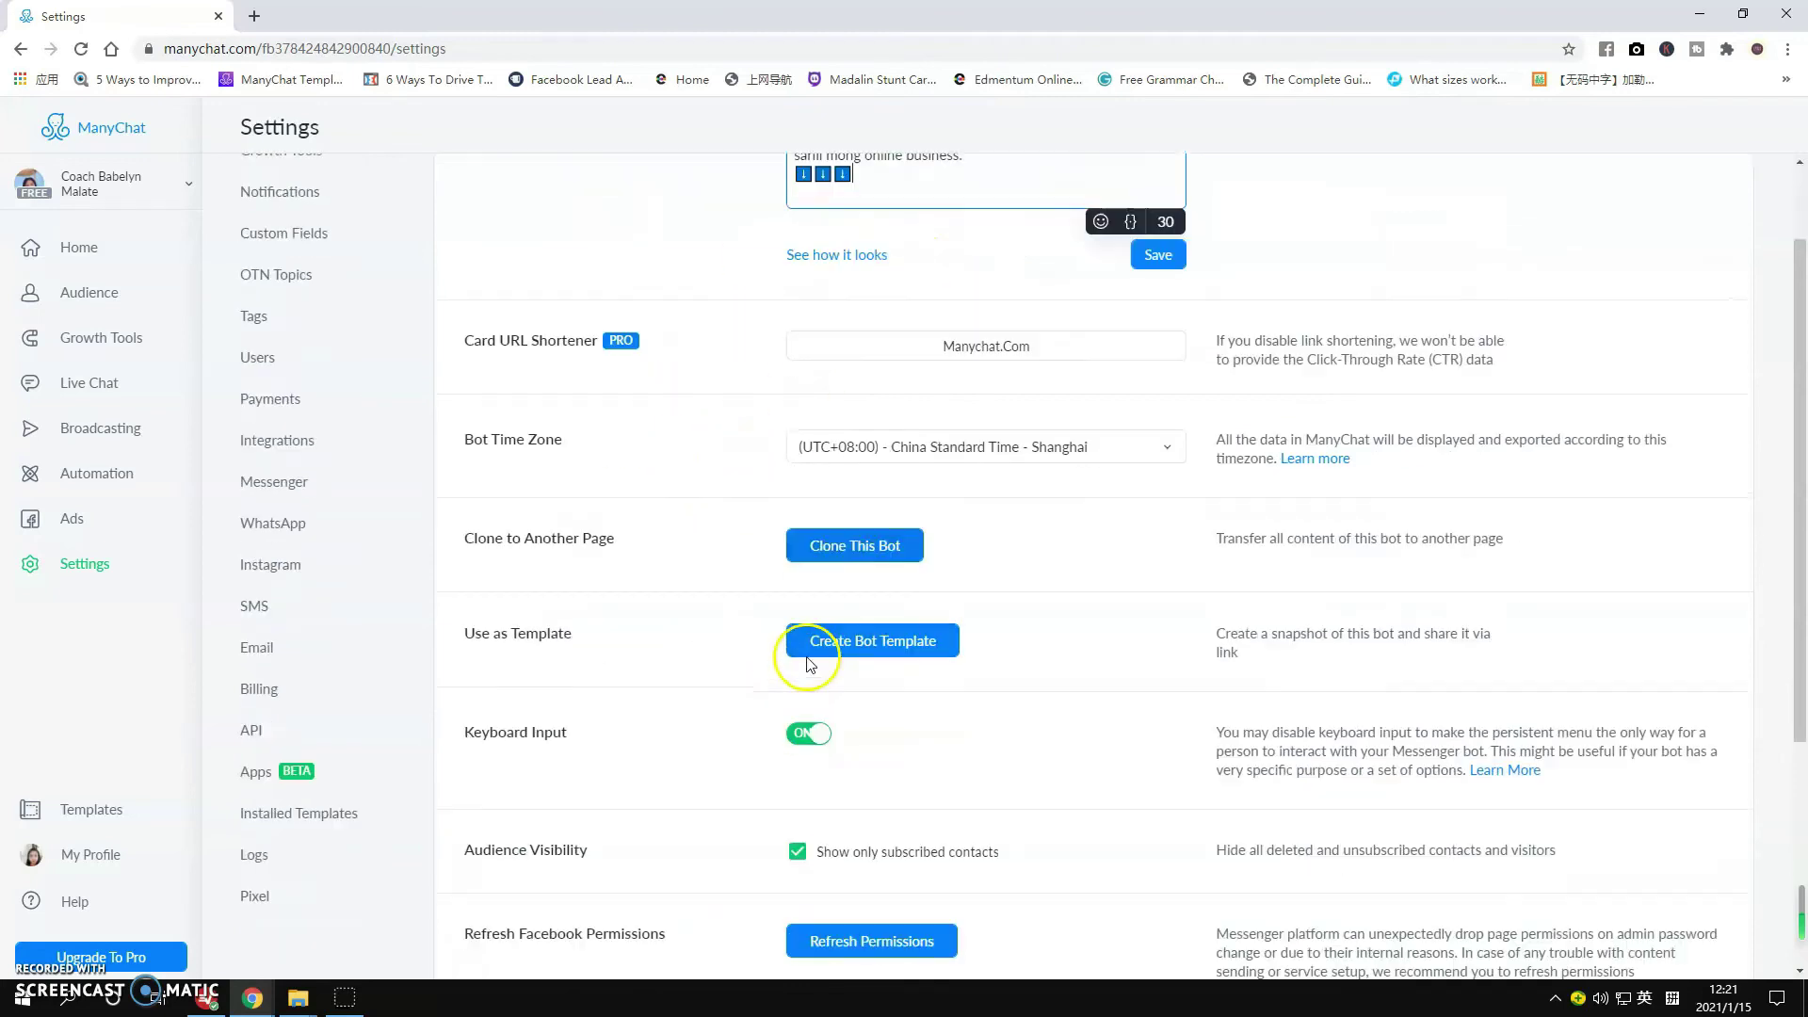
{"action": "scroll", "coordinate": [808, 664], "scroll_direction": "down", "scroll_amount": 1}
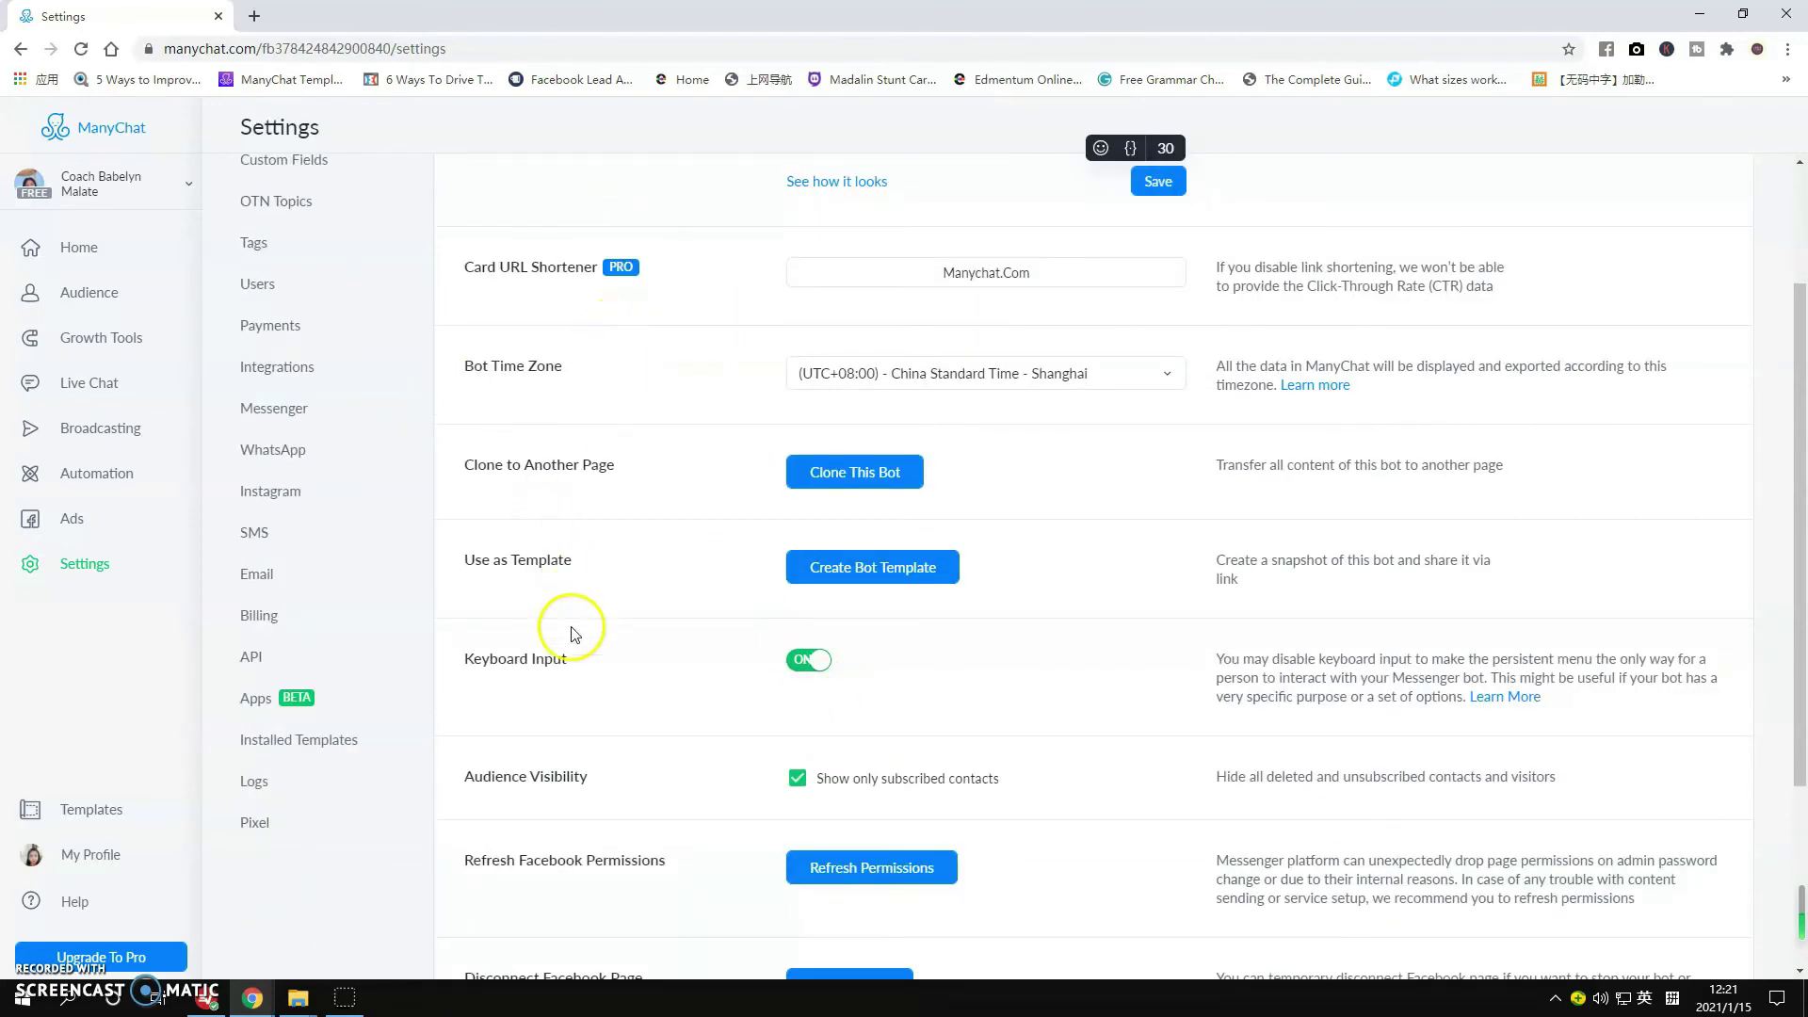
{"action": "scroll", "coordinate": [588, 710], "scroll_direction": "down", "scroll_amount": 2}
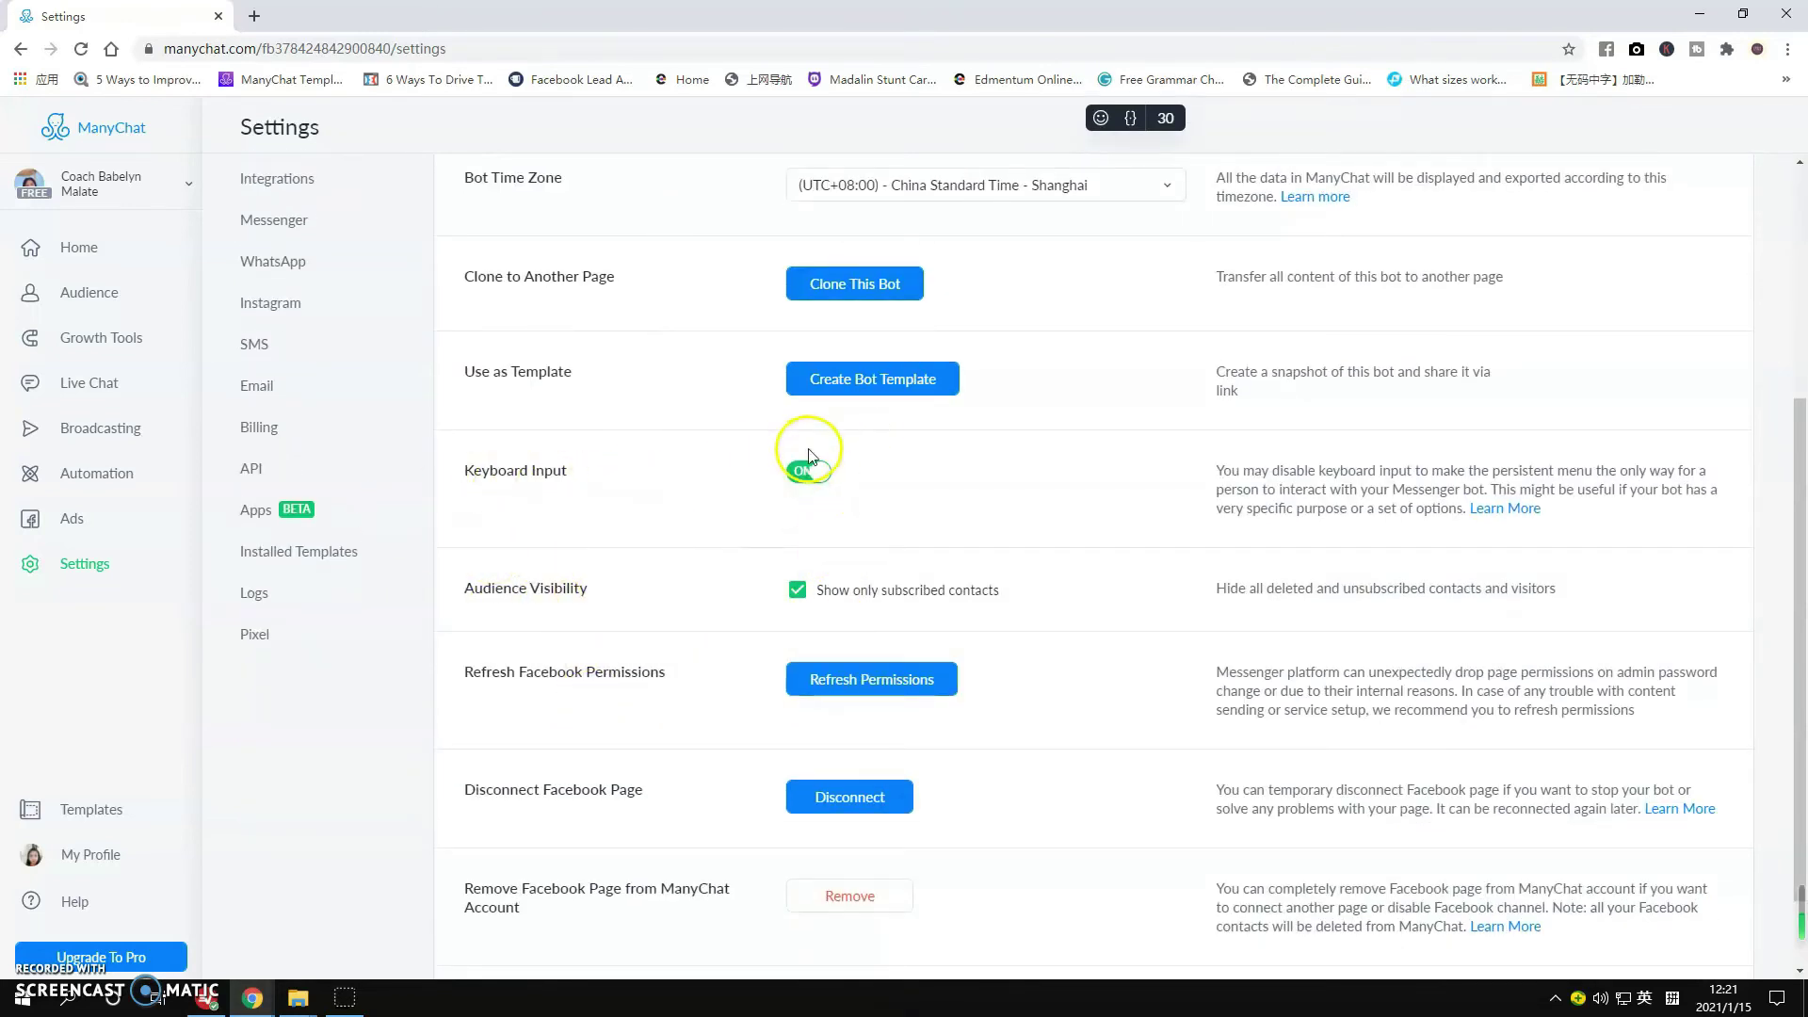
{"action": "scroll", "coordinate": [610, 631], "scroll_direction": "down", "scroll_amount": 1}
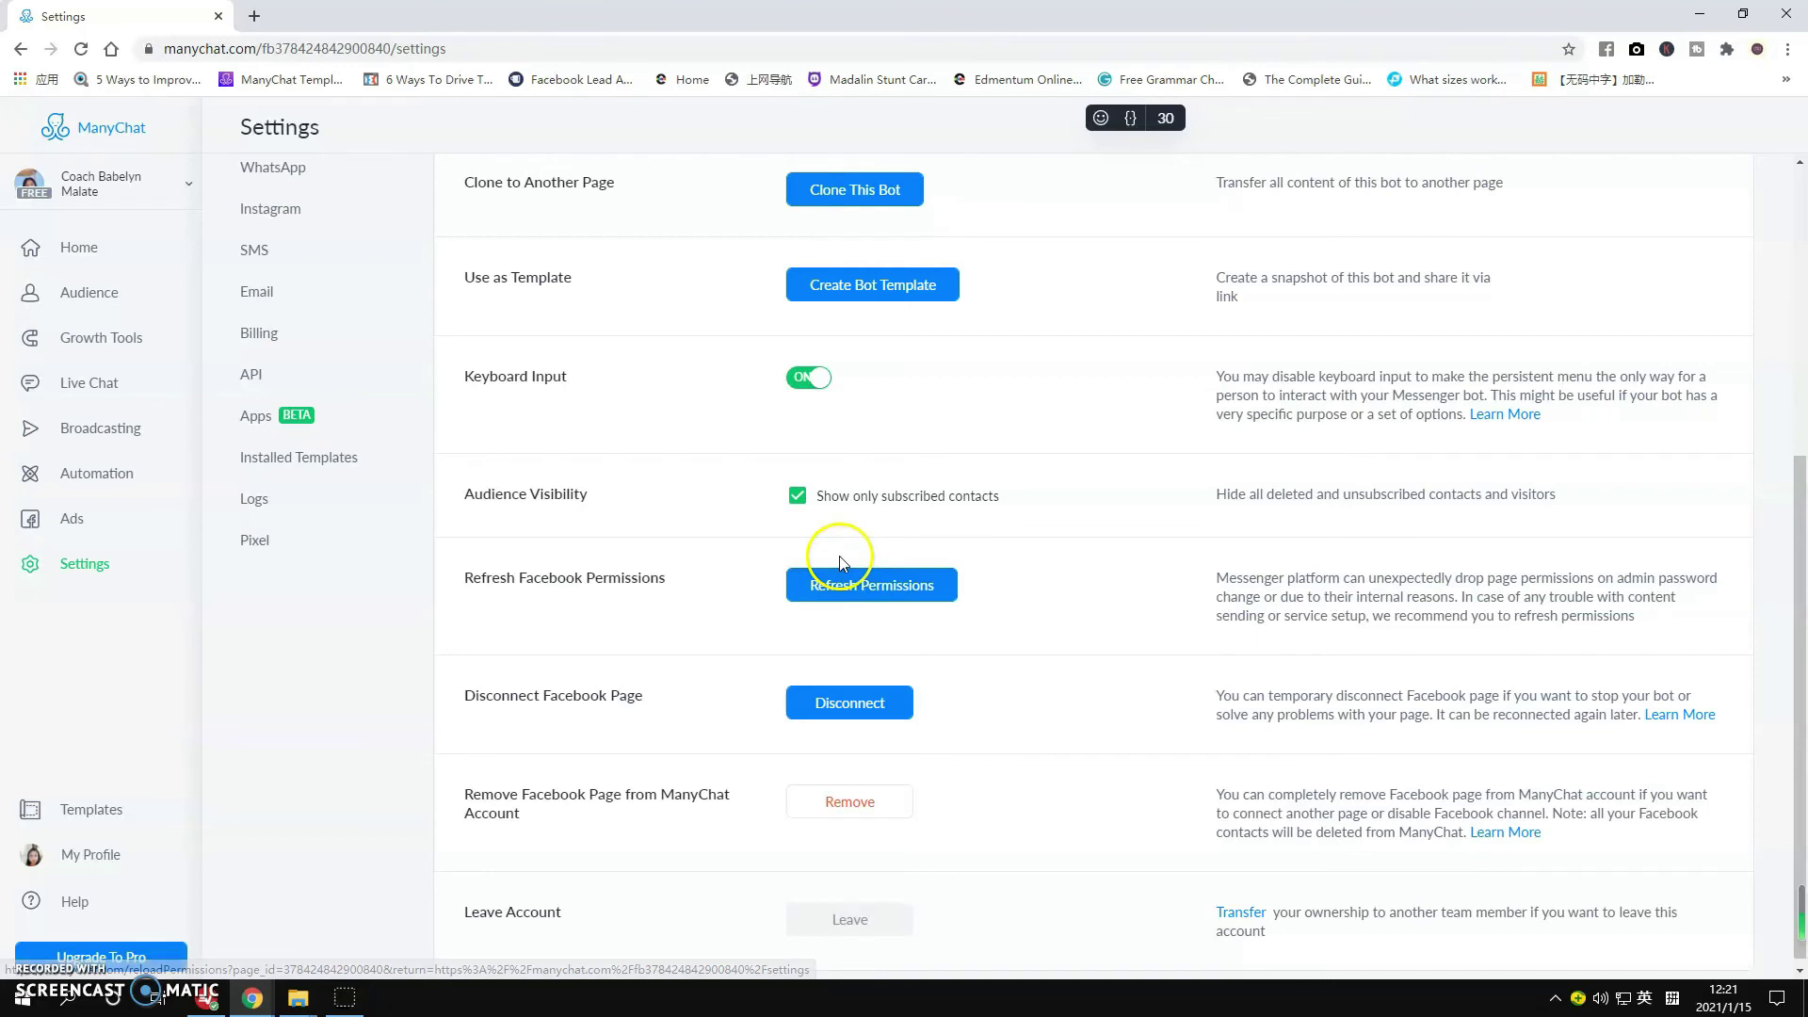
{"action": "scroll", "coordinate": [297, 610], "scroll_direction": "up", "scroll_amount": 4}
{"action": "scroll", "coordinate": [301, 610], "scroll_direction": "up", "scroll_amount": 1}
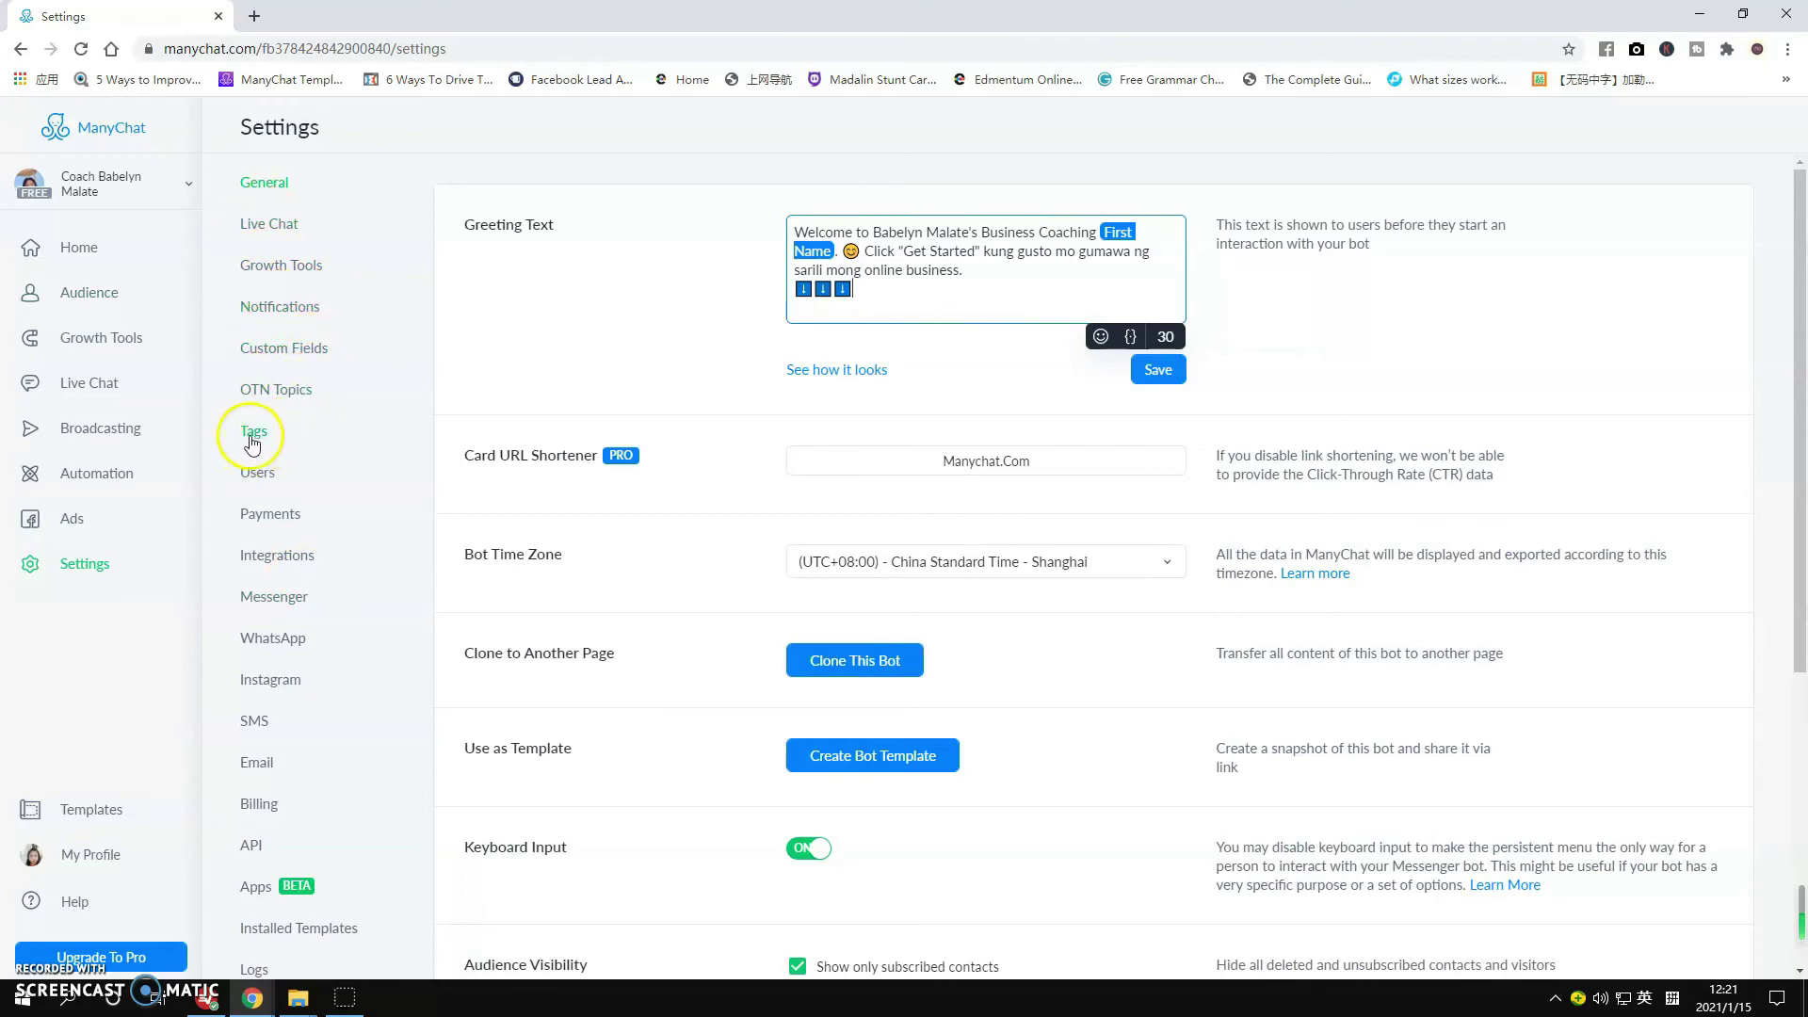
- Go from Payments to Integrations settings and scroll to the Shopify, Klaviyo and ActiveCampaign sections
{"action": "left_click", "coordinate": [267, 527]}
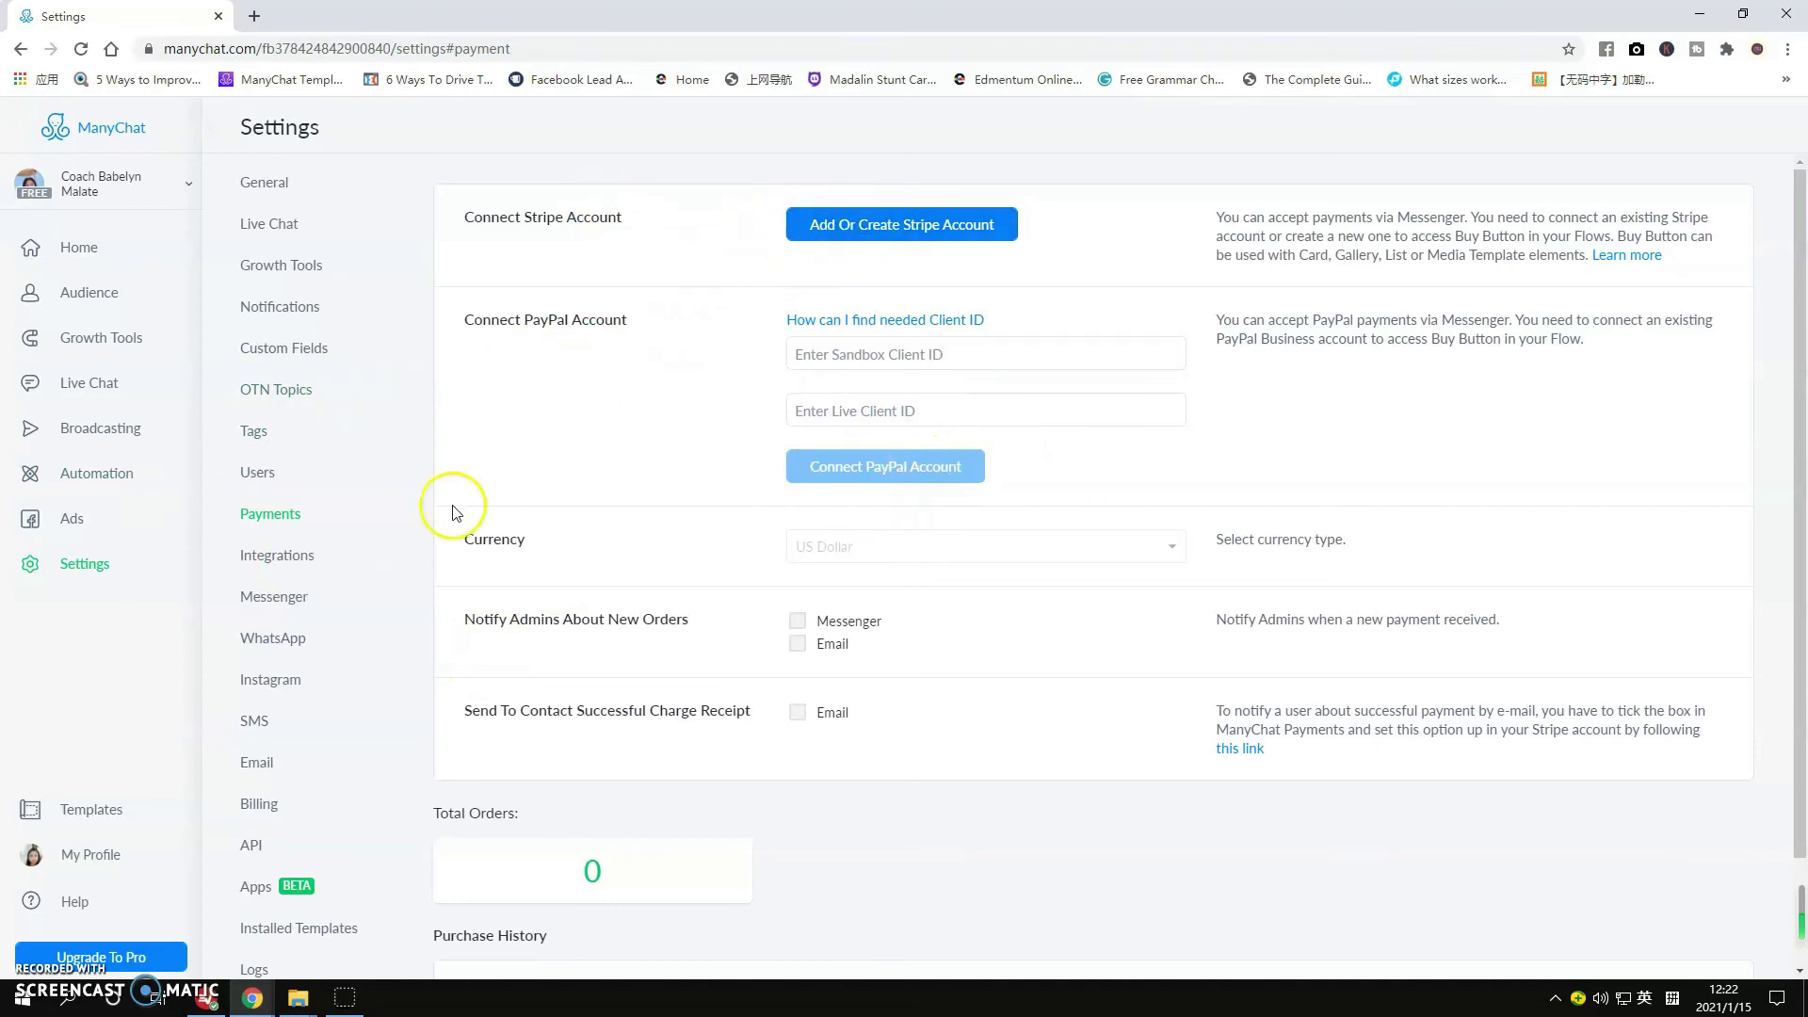
{"action": "left_click", "coordinate": [272, 566]}
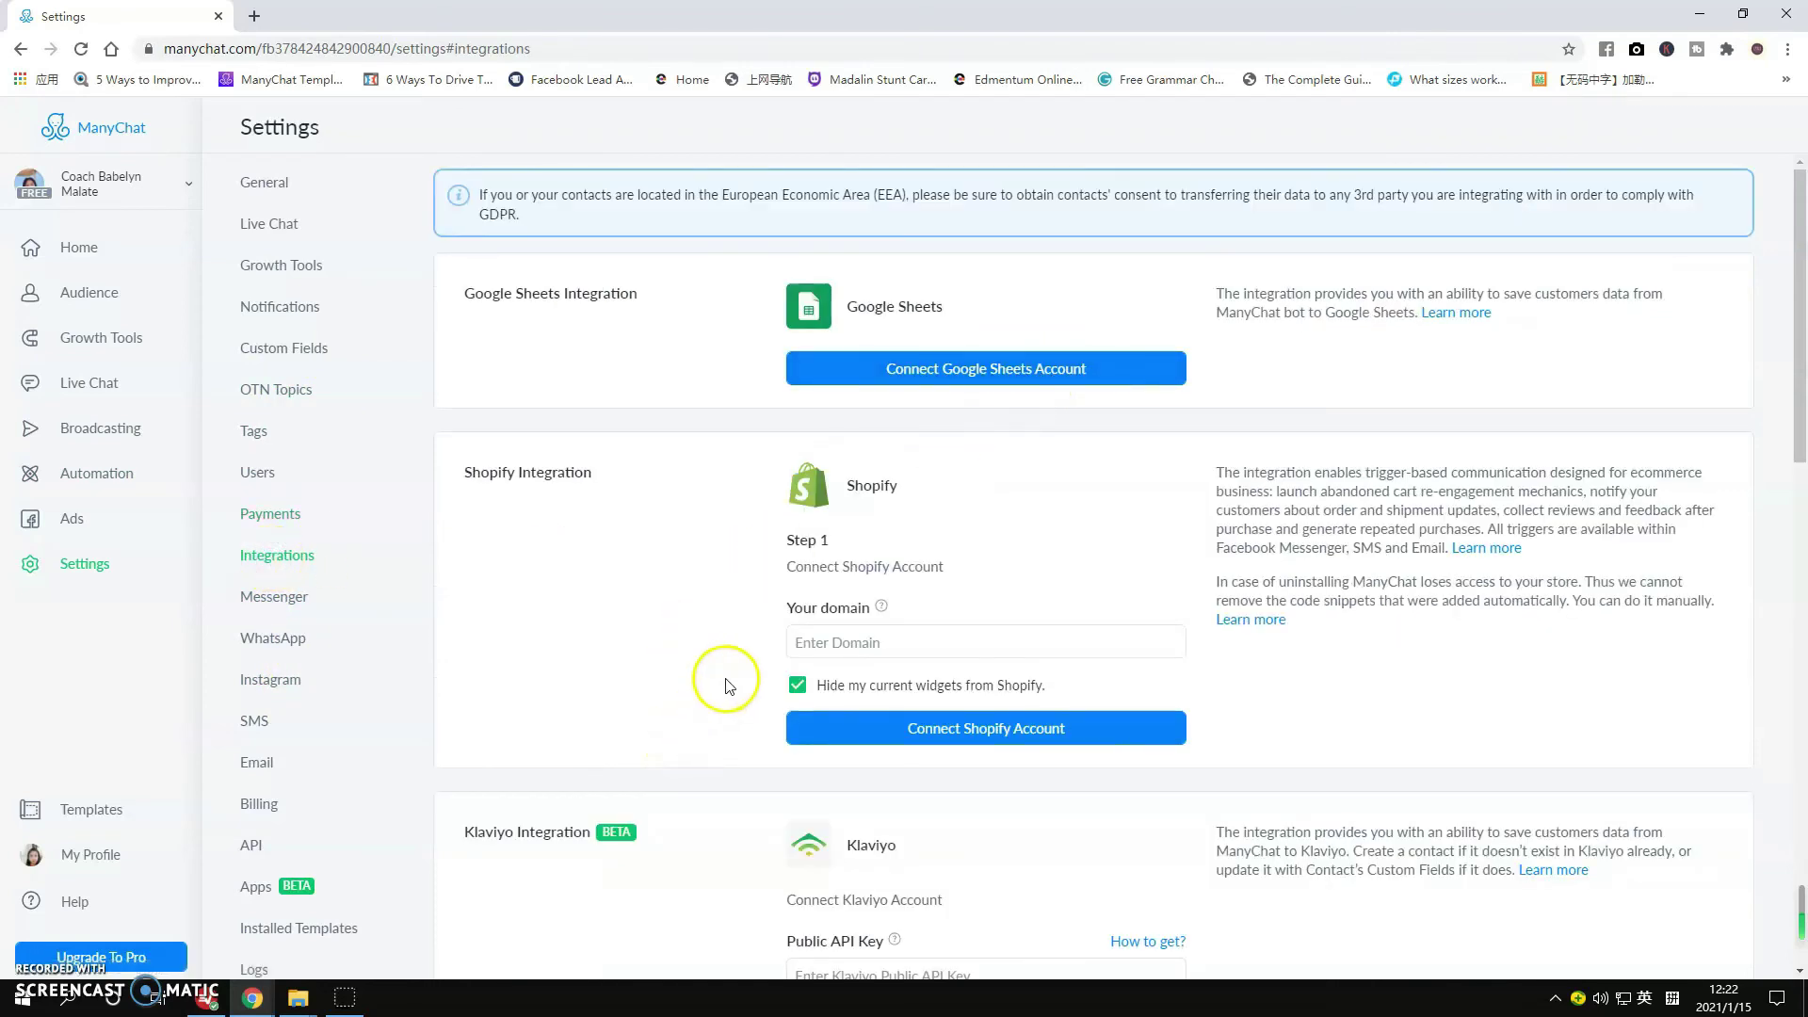
{"action": "scroll", "coordinate": [725, 680], "scroll_direction": "down", "scroll_amount": 2}
{"action": "scroll", "coordinate": [726, 680], "scroll_direction": "down", "scroll_amount": 6}
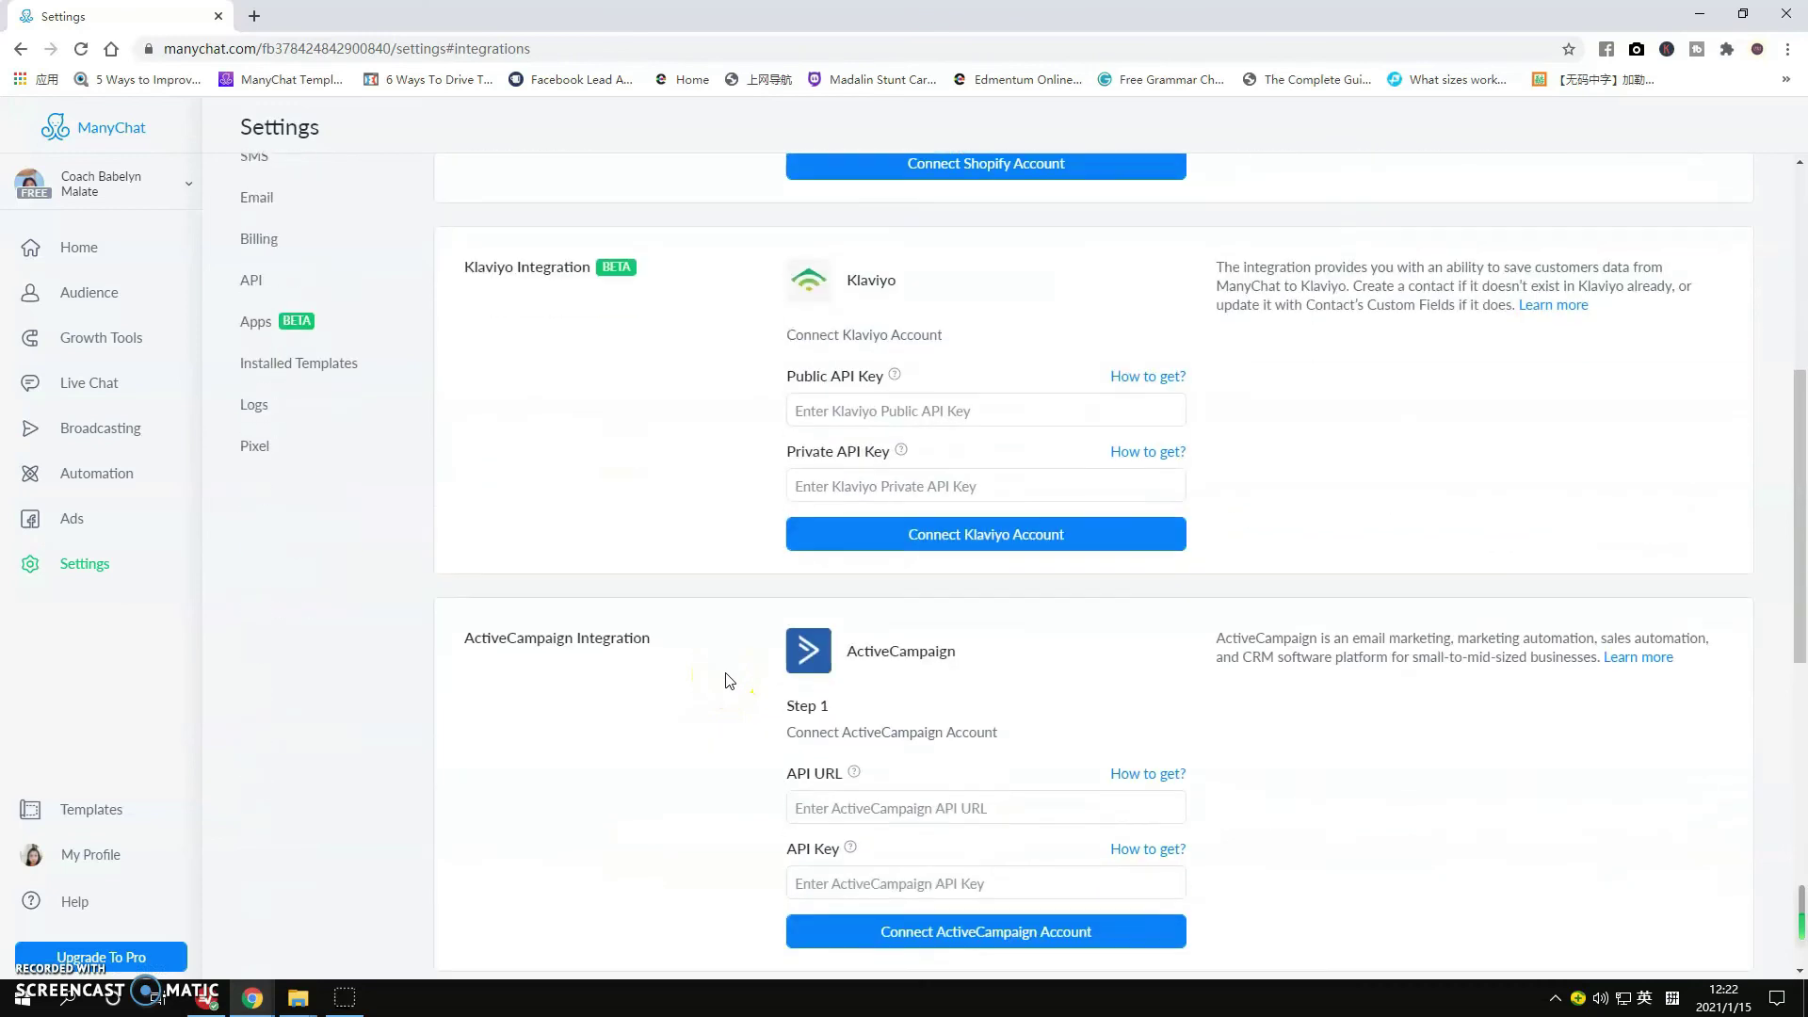
{"action": "scroll", "coordinate": [867, 634], "scroll_direction": "down", "scroll_amount": 2}
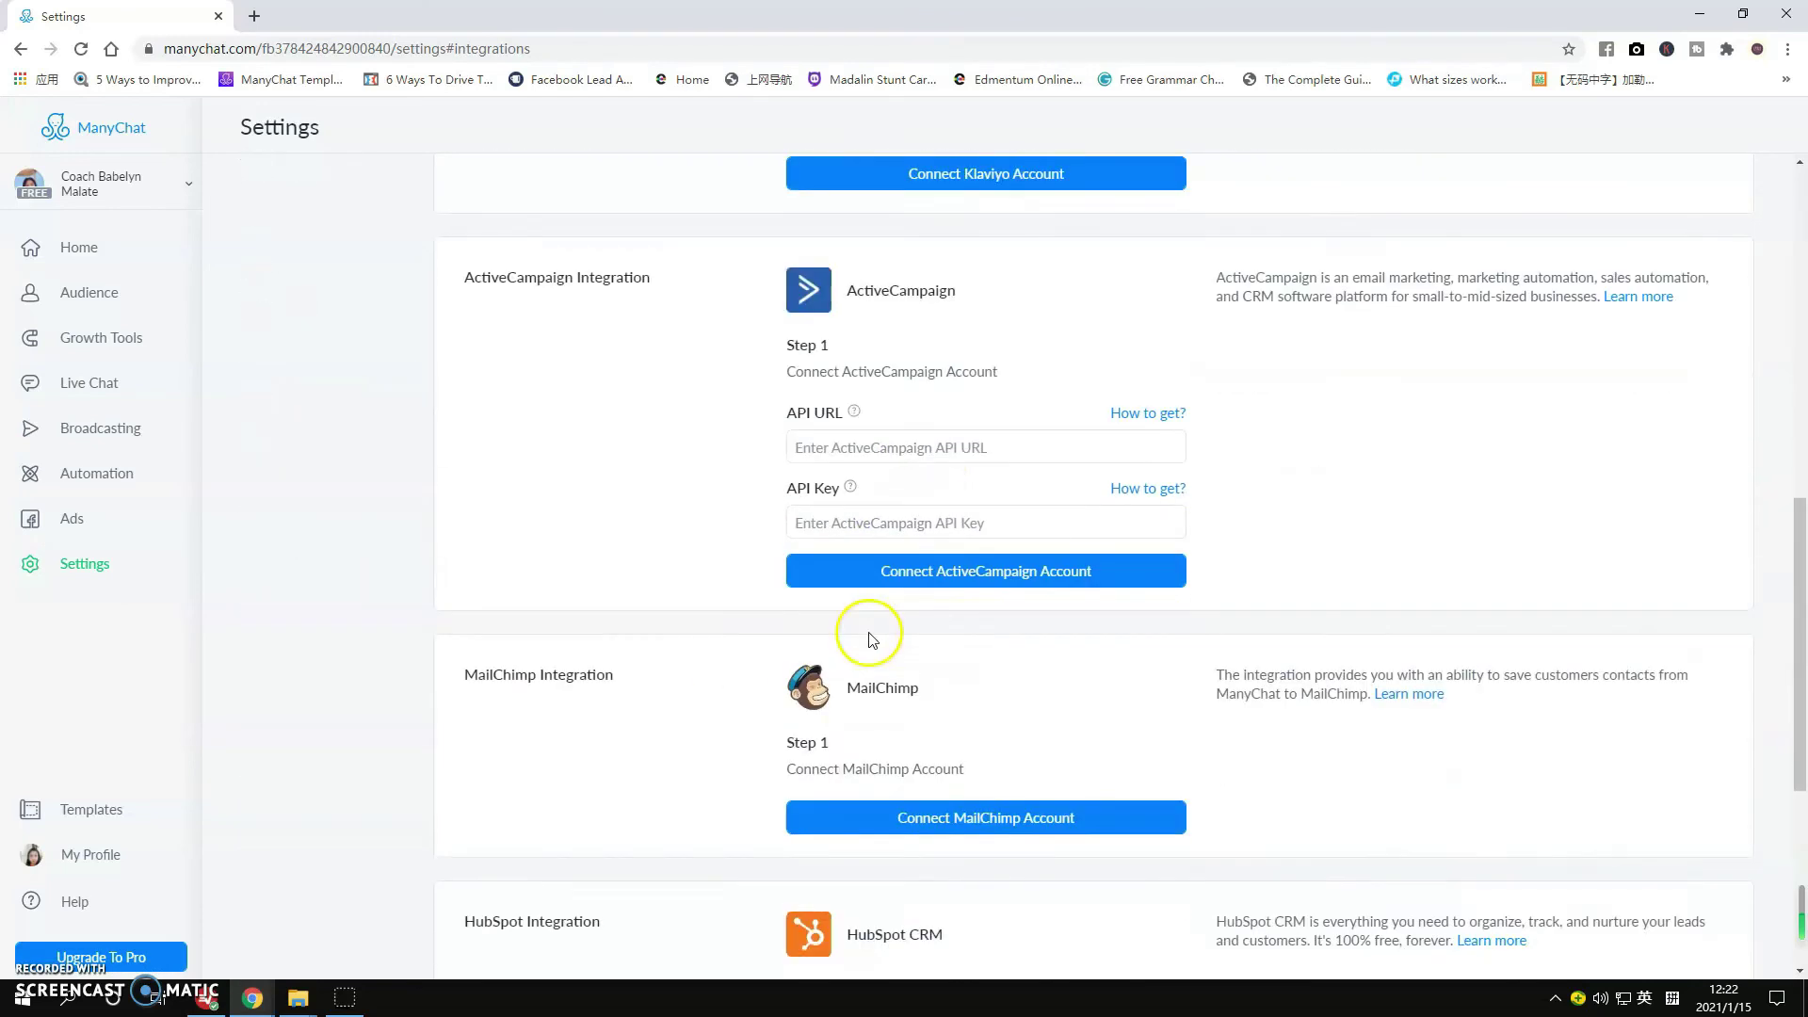
{"action": "scroll", "coordinate": [907, 767], "scroll_direction": "up", "scroll_amount": 9}
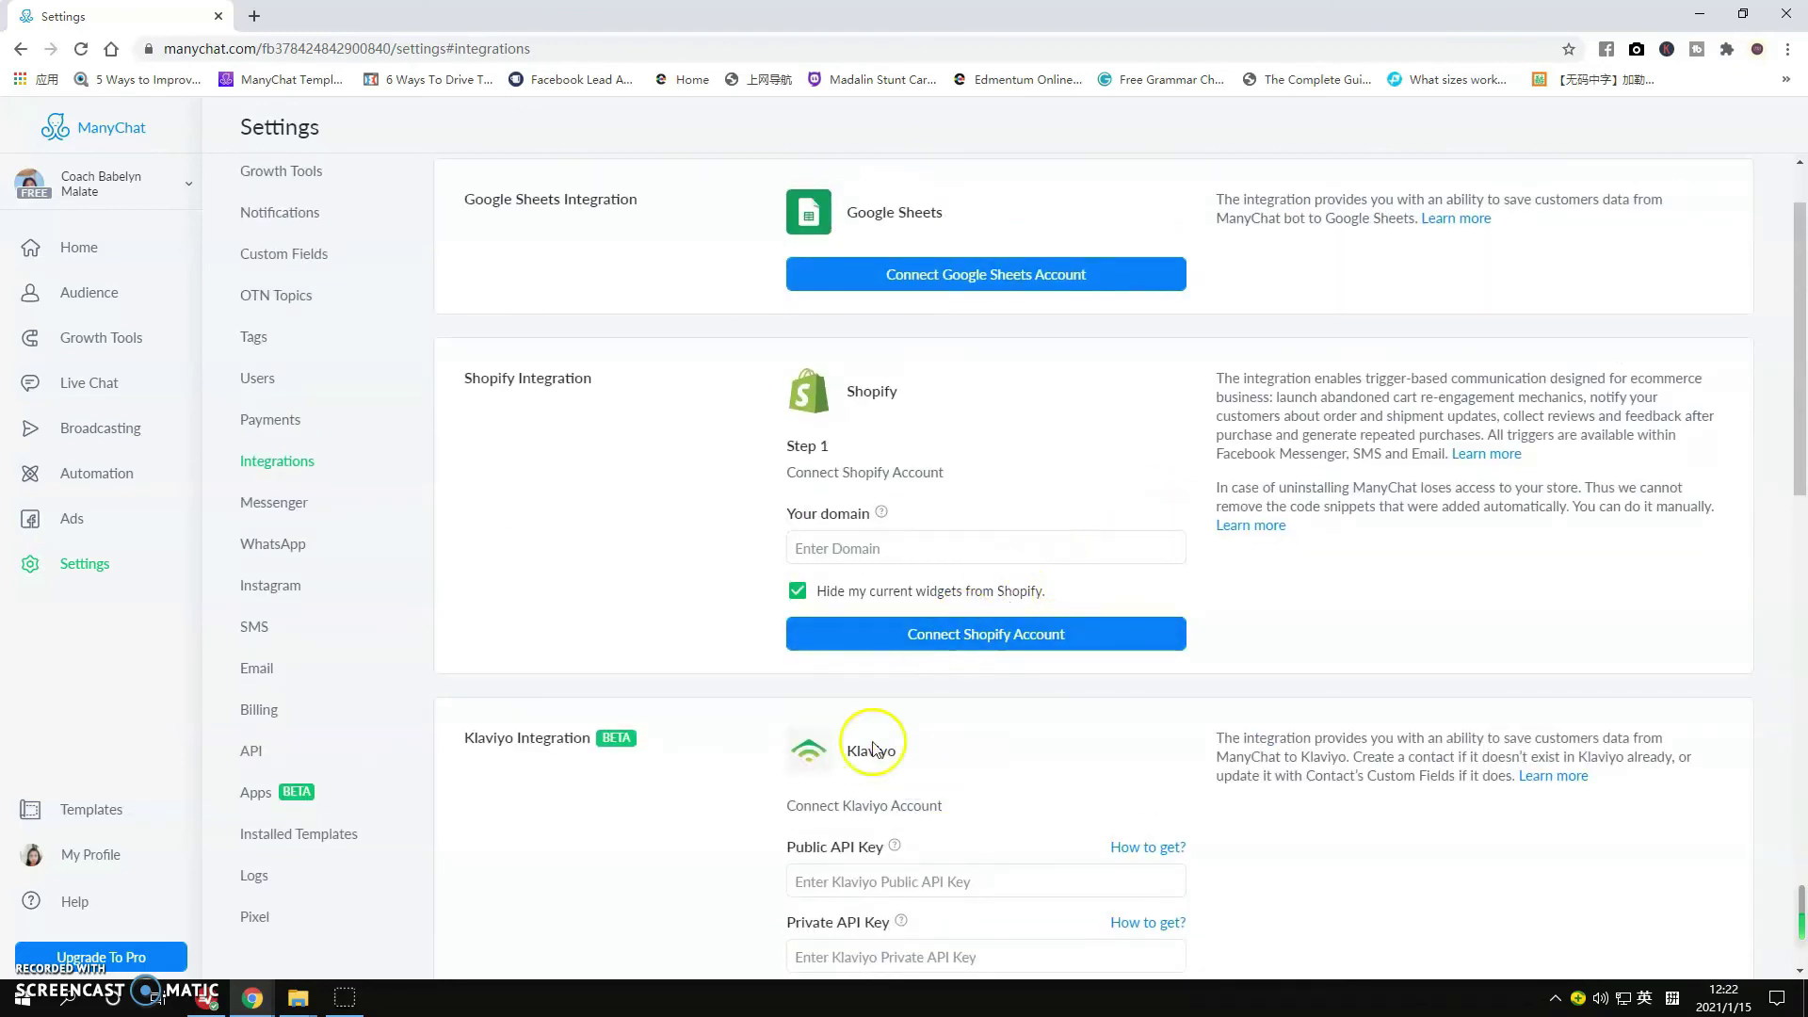
{"action": "scroll", "coordinate": [814, 685], "scroll_direction": "up", "scroll_amount": 1}
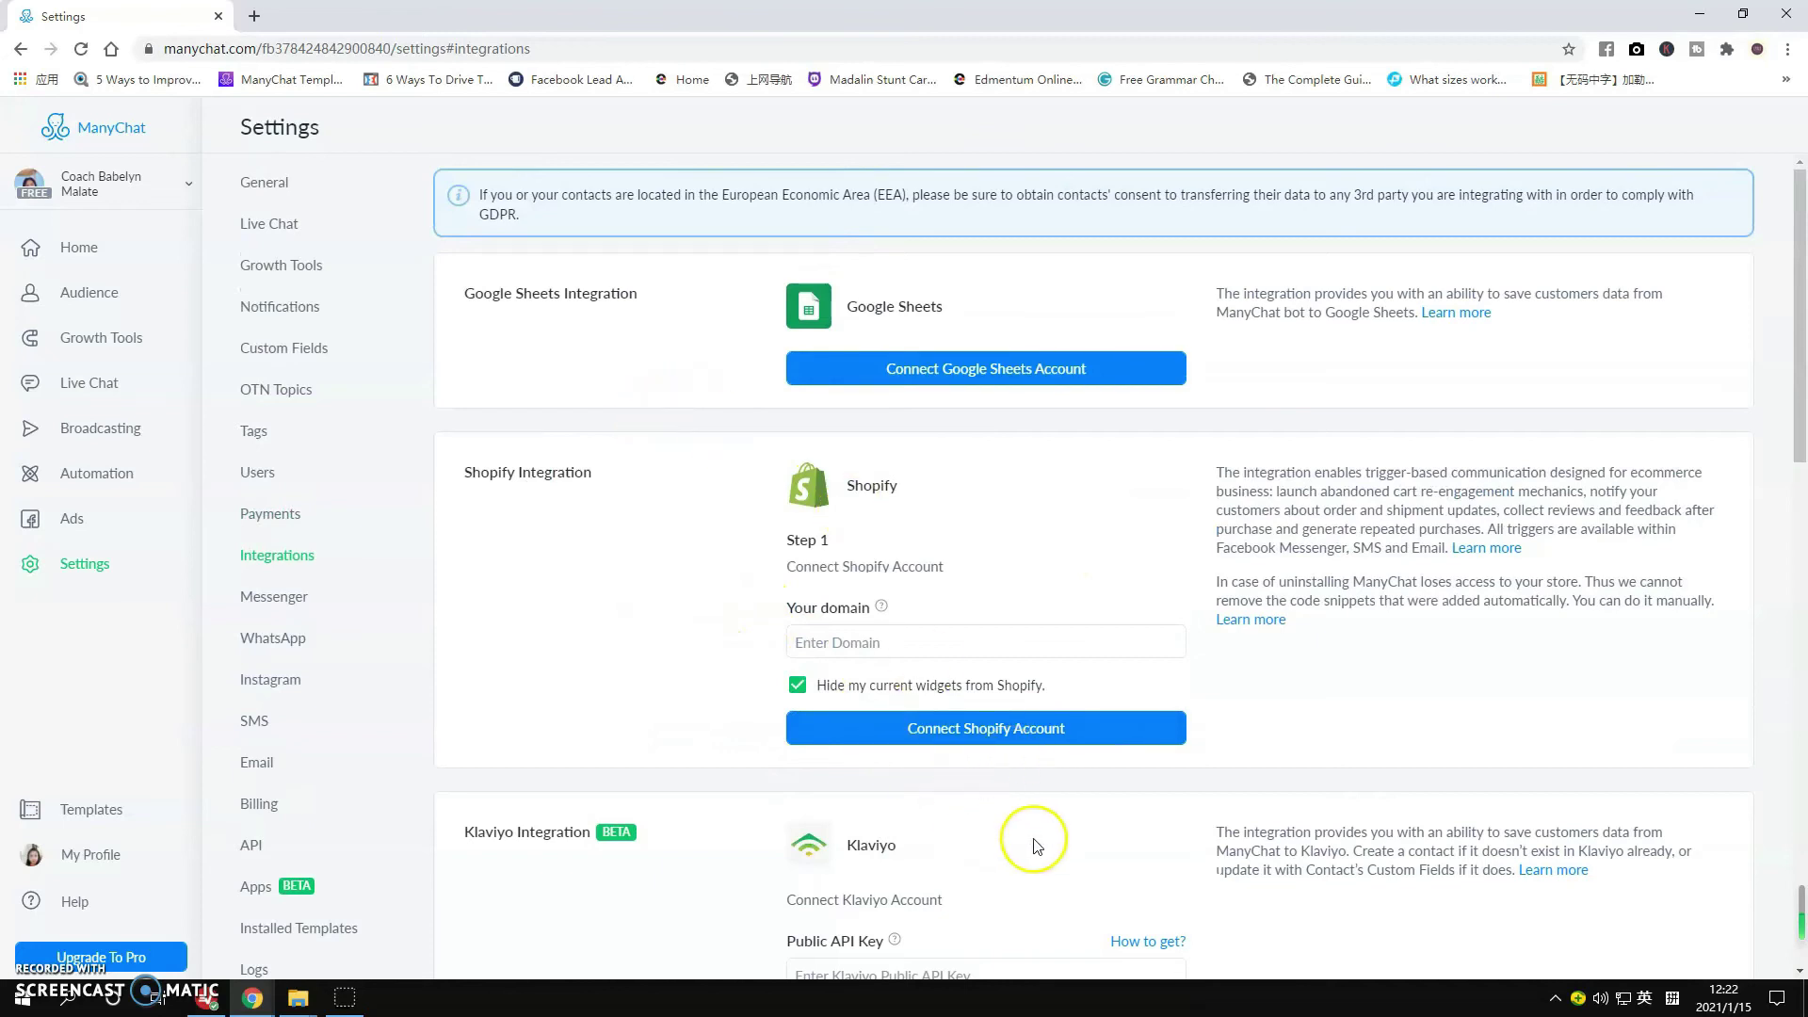
{"action": "scroll", "coordinate": [1029, 839], "scroll_direction": "down", "scroll_amount": 3}
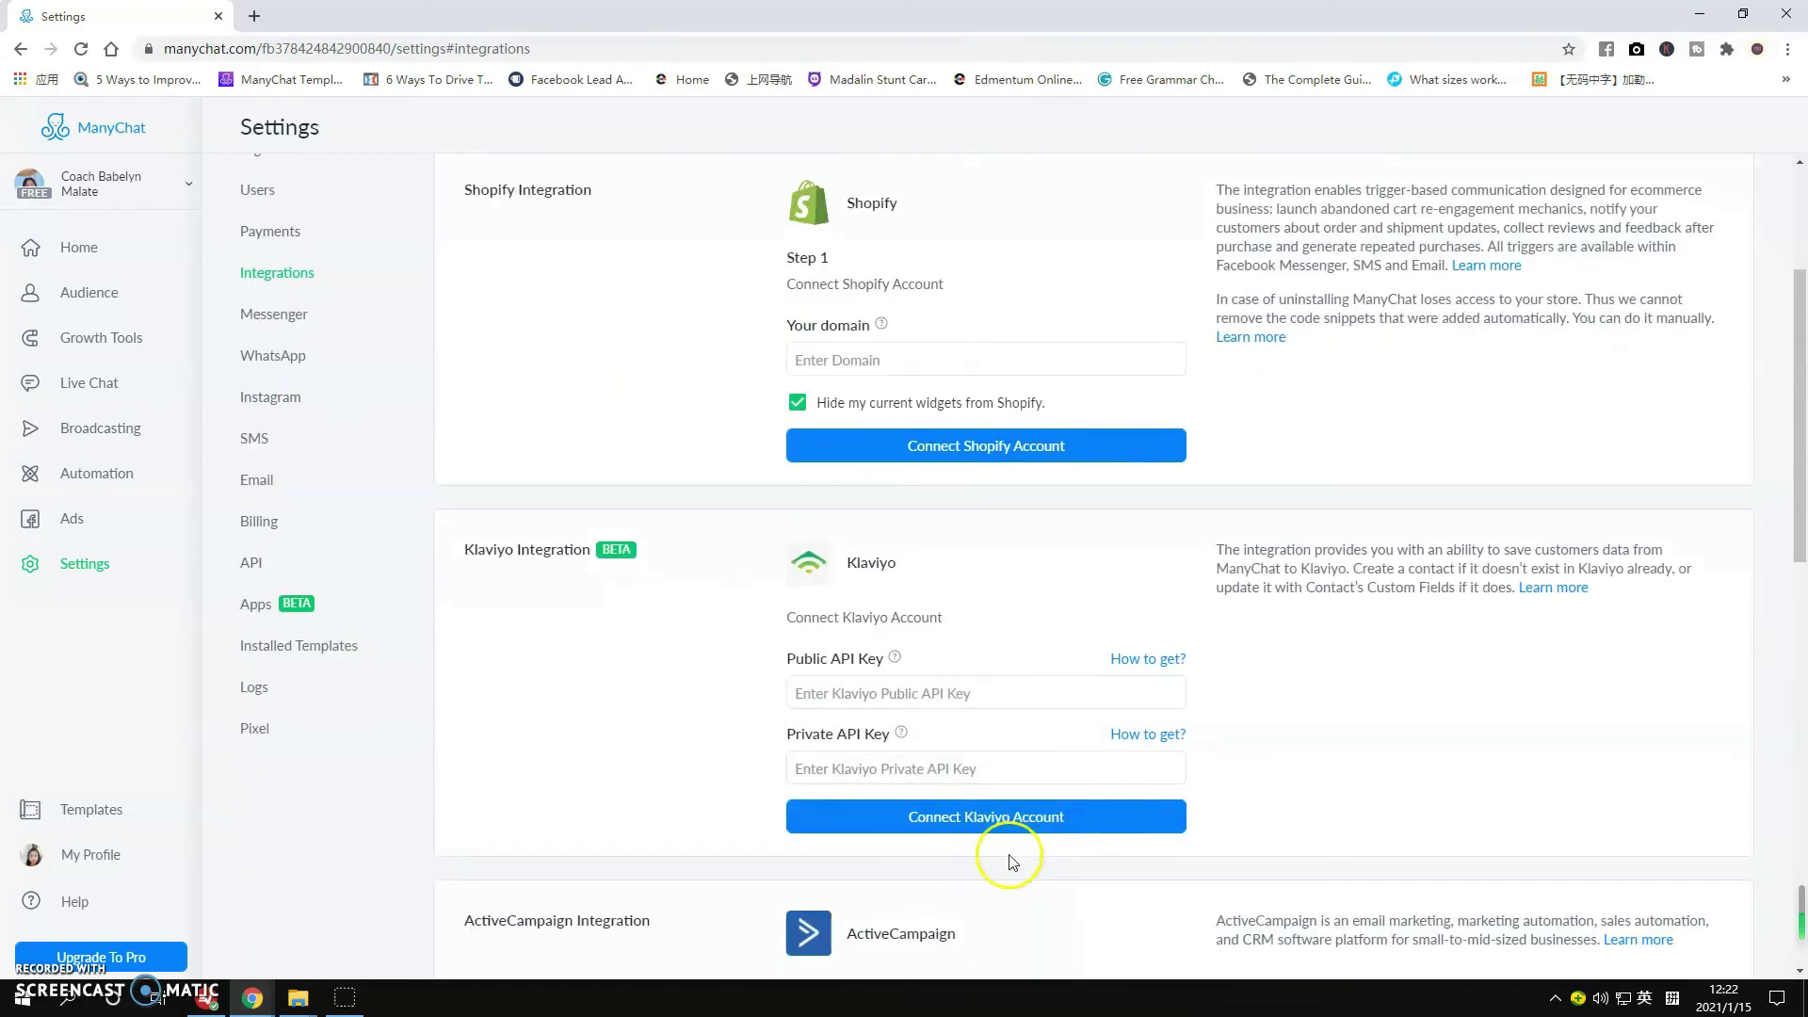
- Open Billing settings to view the FREE plan card and its Pro upgrade option
{"action": "left_click", "coordinate": [260, 523]}
{"action": "scroll", "coordinate": [583, 438], "scroll_direction": "up", "scroll_amount": 1}
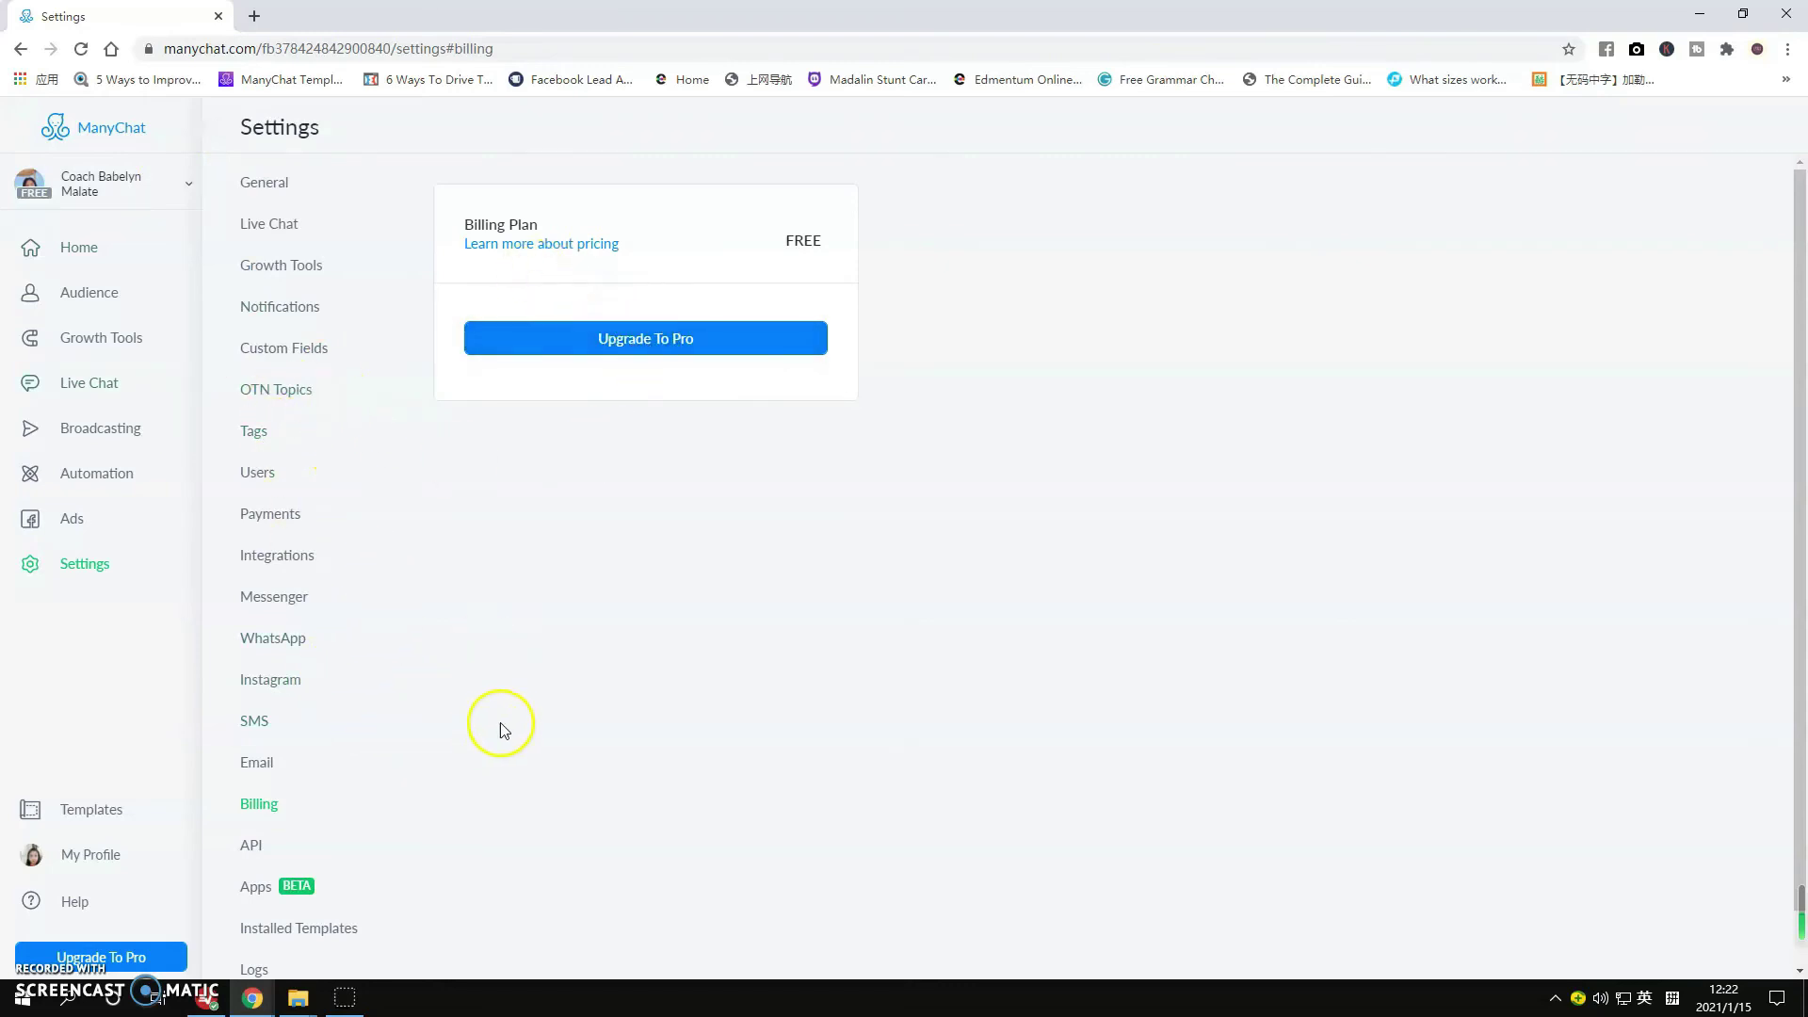
{"action": "scroll", "coordinate": [500, 706], "scroll_direction": "down", "scroll_amount": 1}
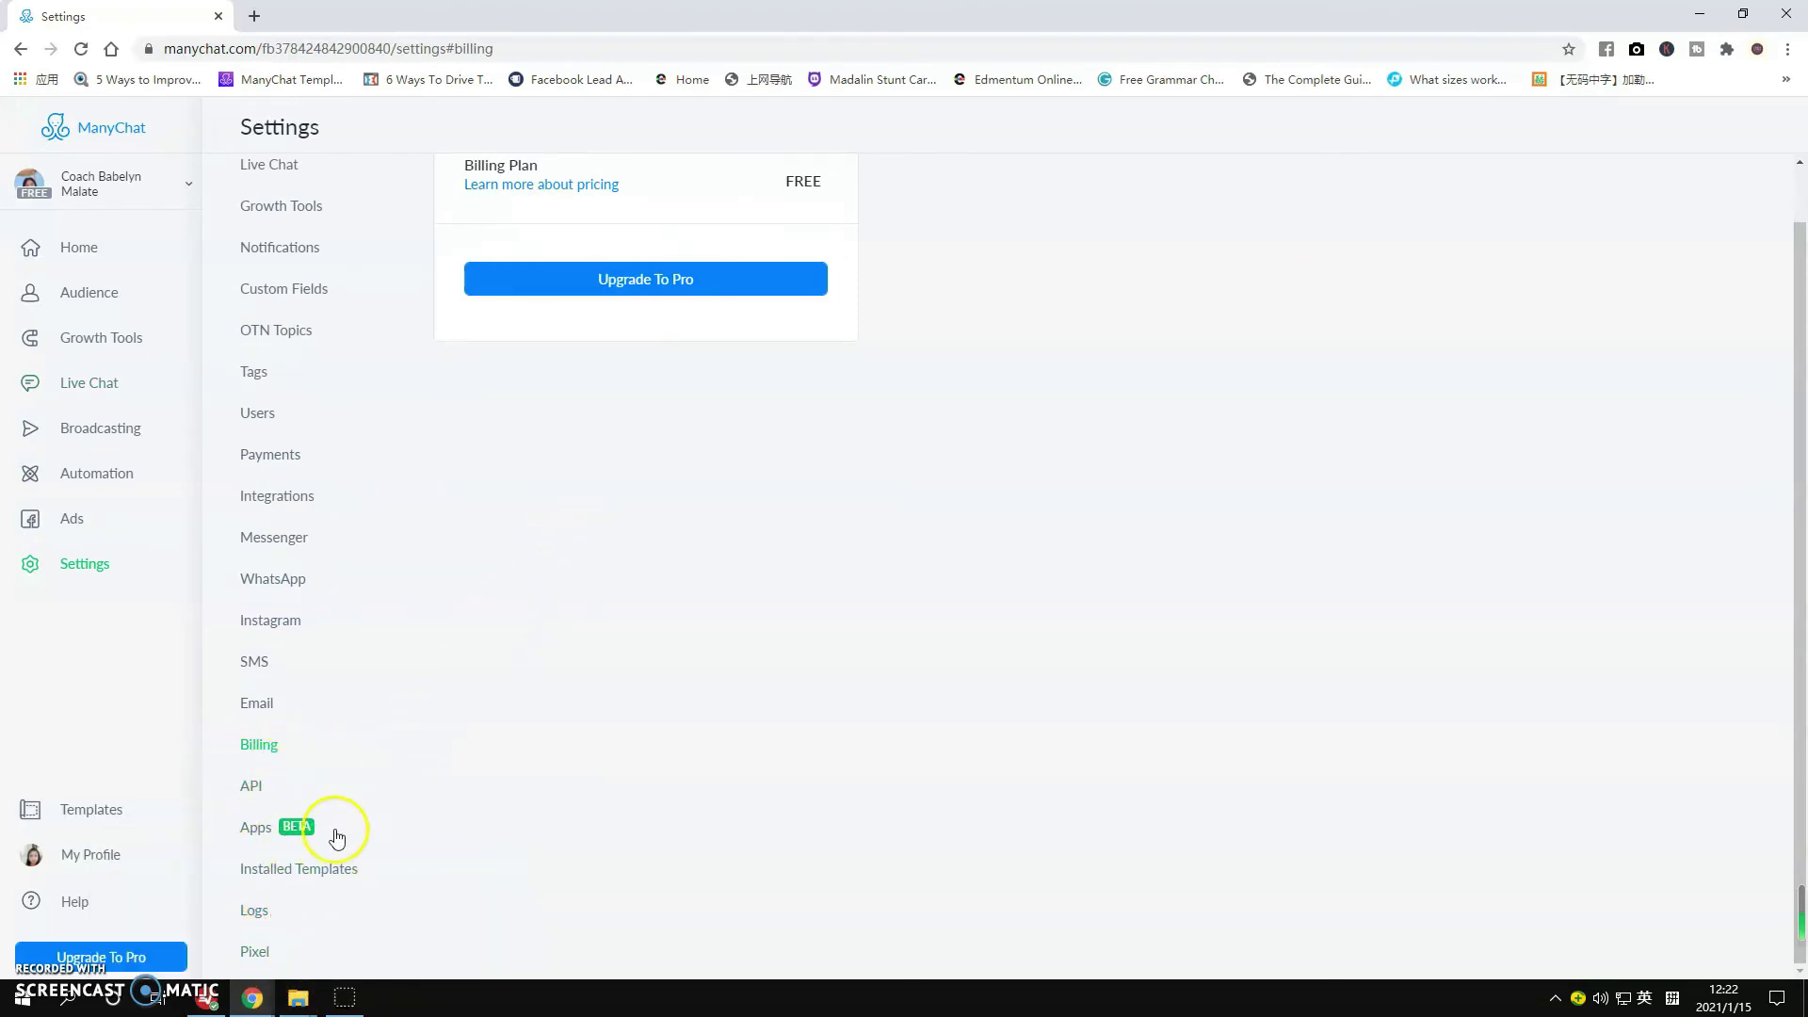
- Open Templates and preview cards such as Collect Customer Feedback & Reviews, RallySeller and Dialogflow AI Starter Kit
{"action": "left_click", "coordinate": [84, 810]}
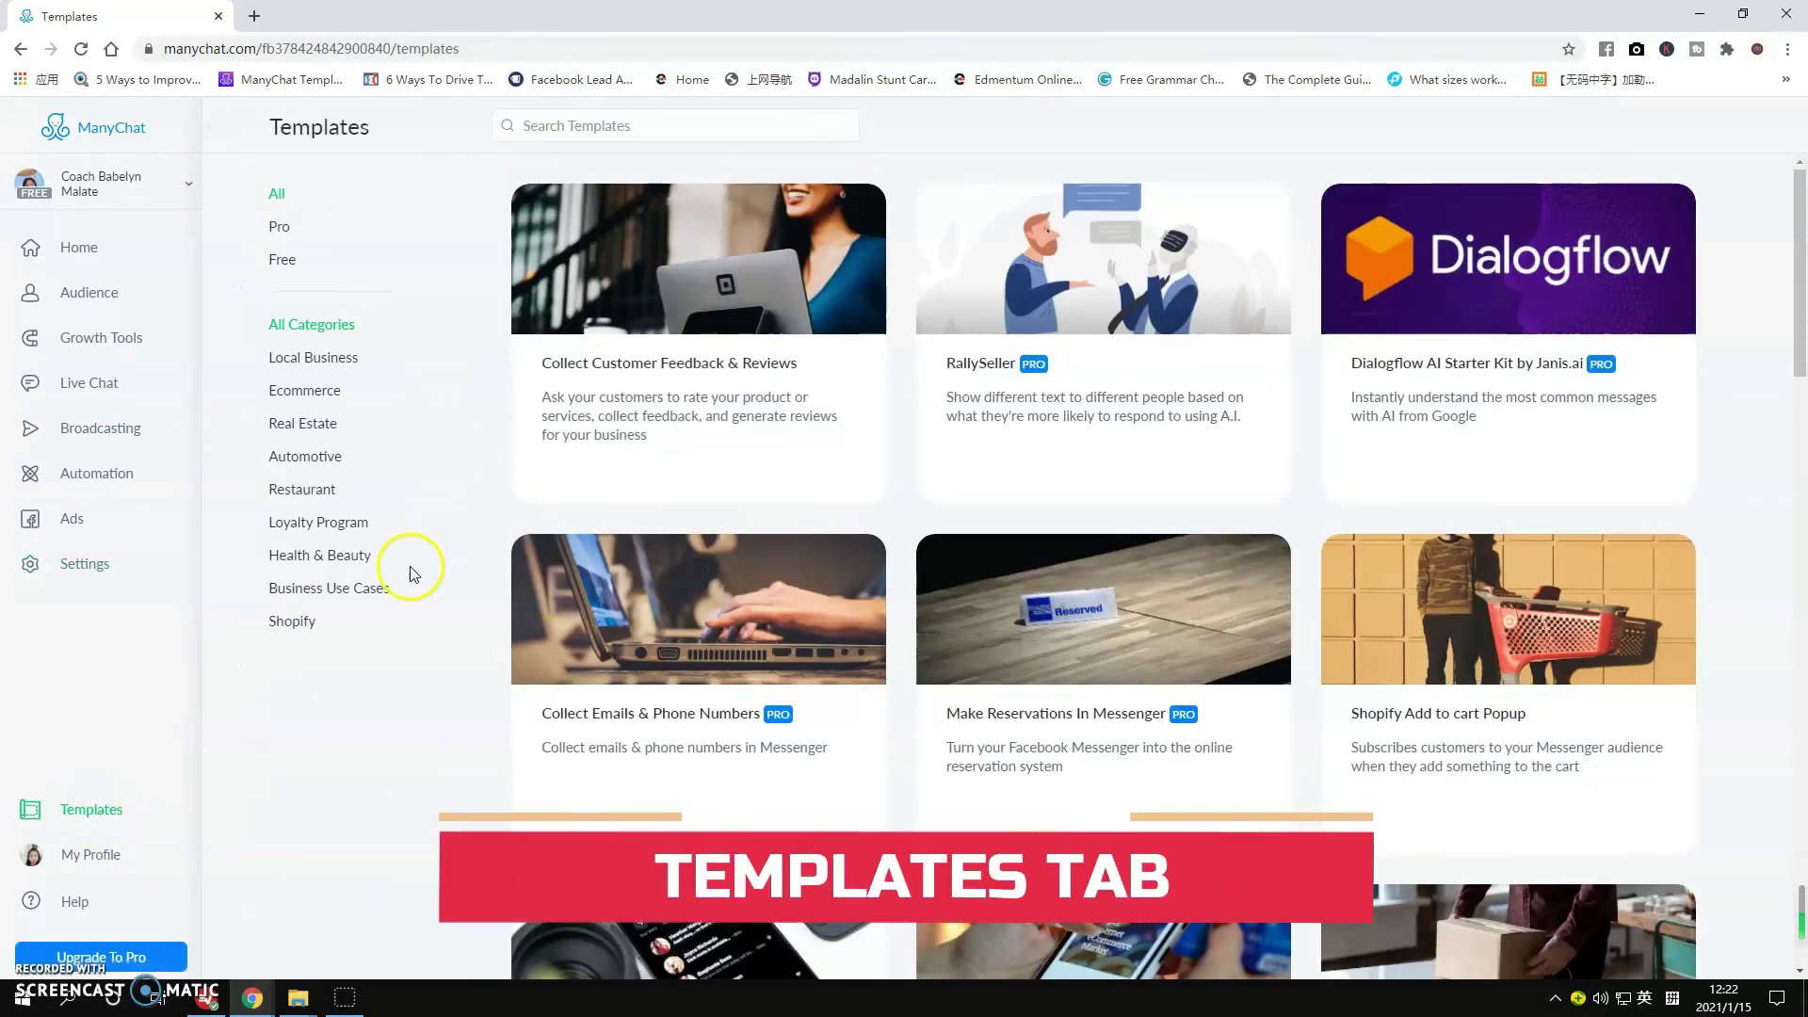
{"action": "mouse_move", "coordinate": [781, 603]}
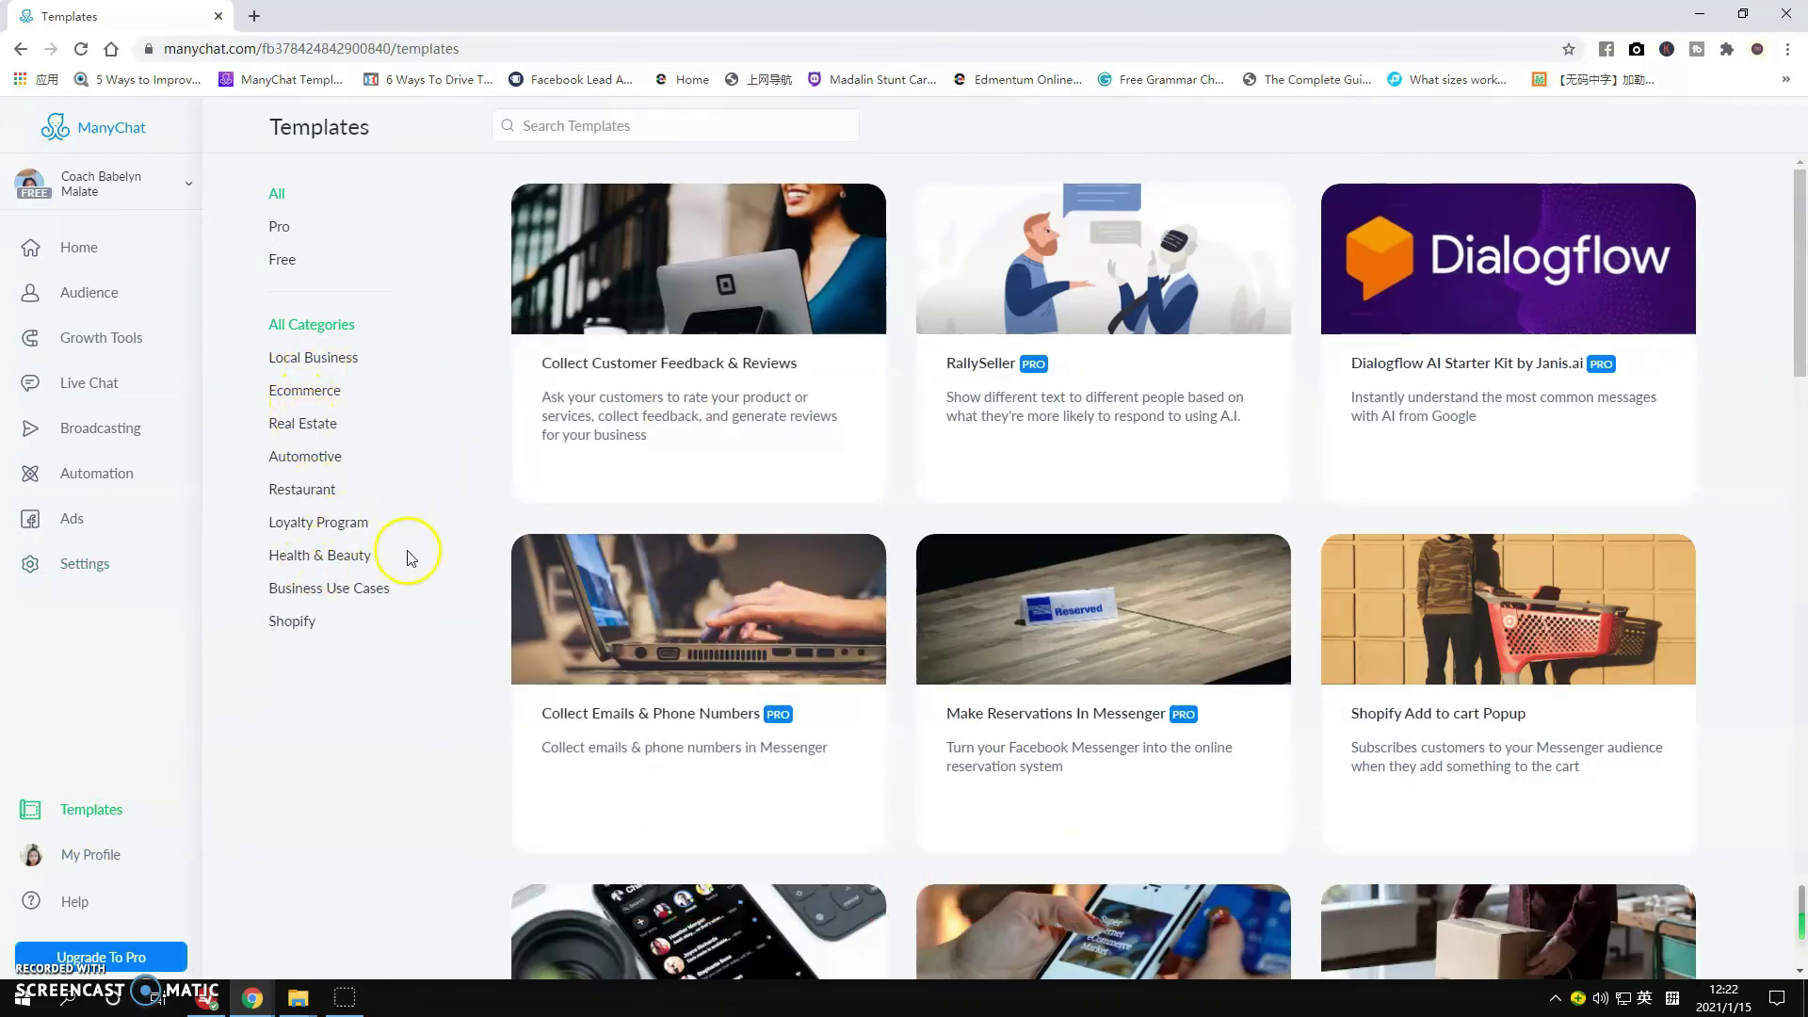
{"action": "mouse_move", "coordinate": [1360, 495]}
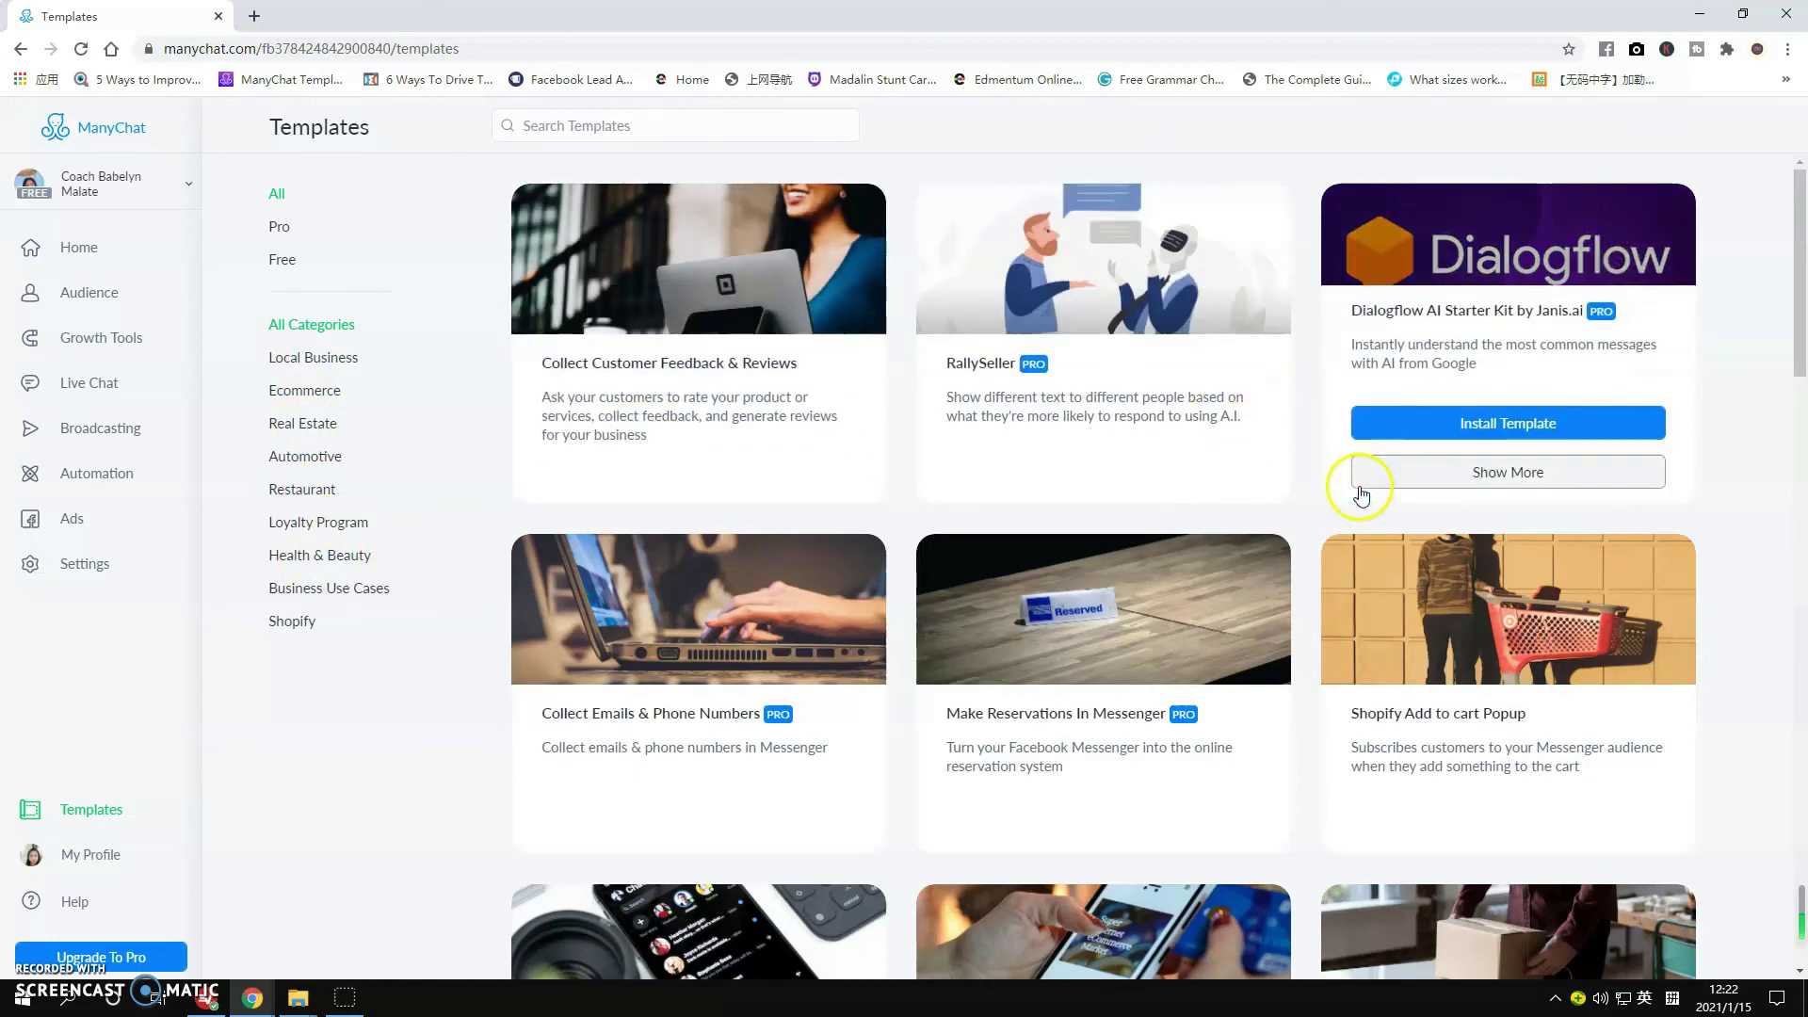
{"action": "mouse_move", "coordinate": [1216, 325]}
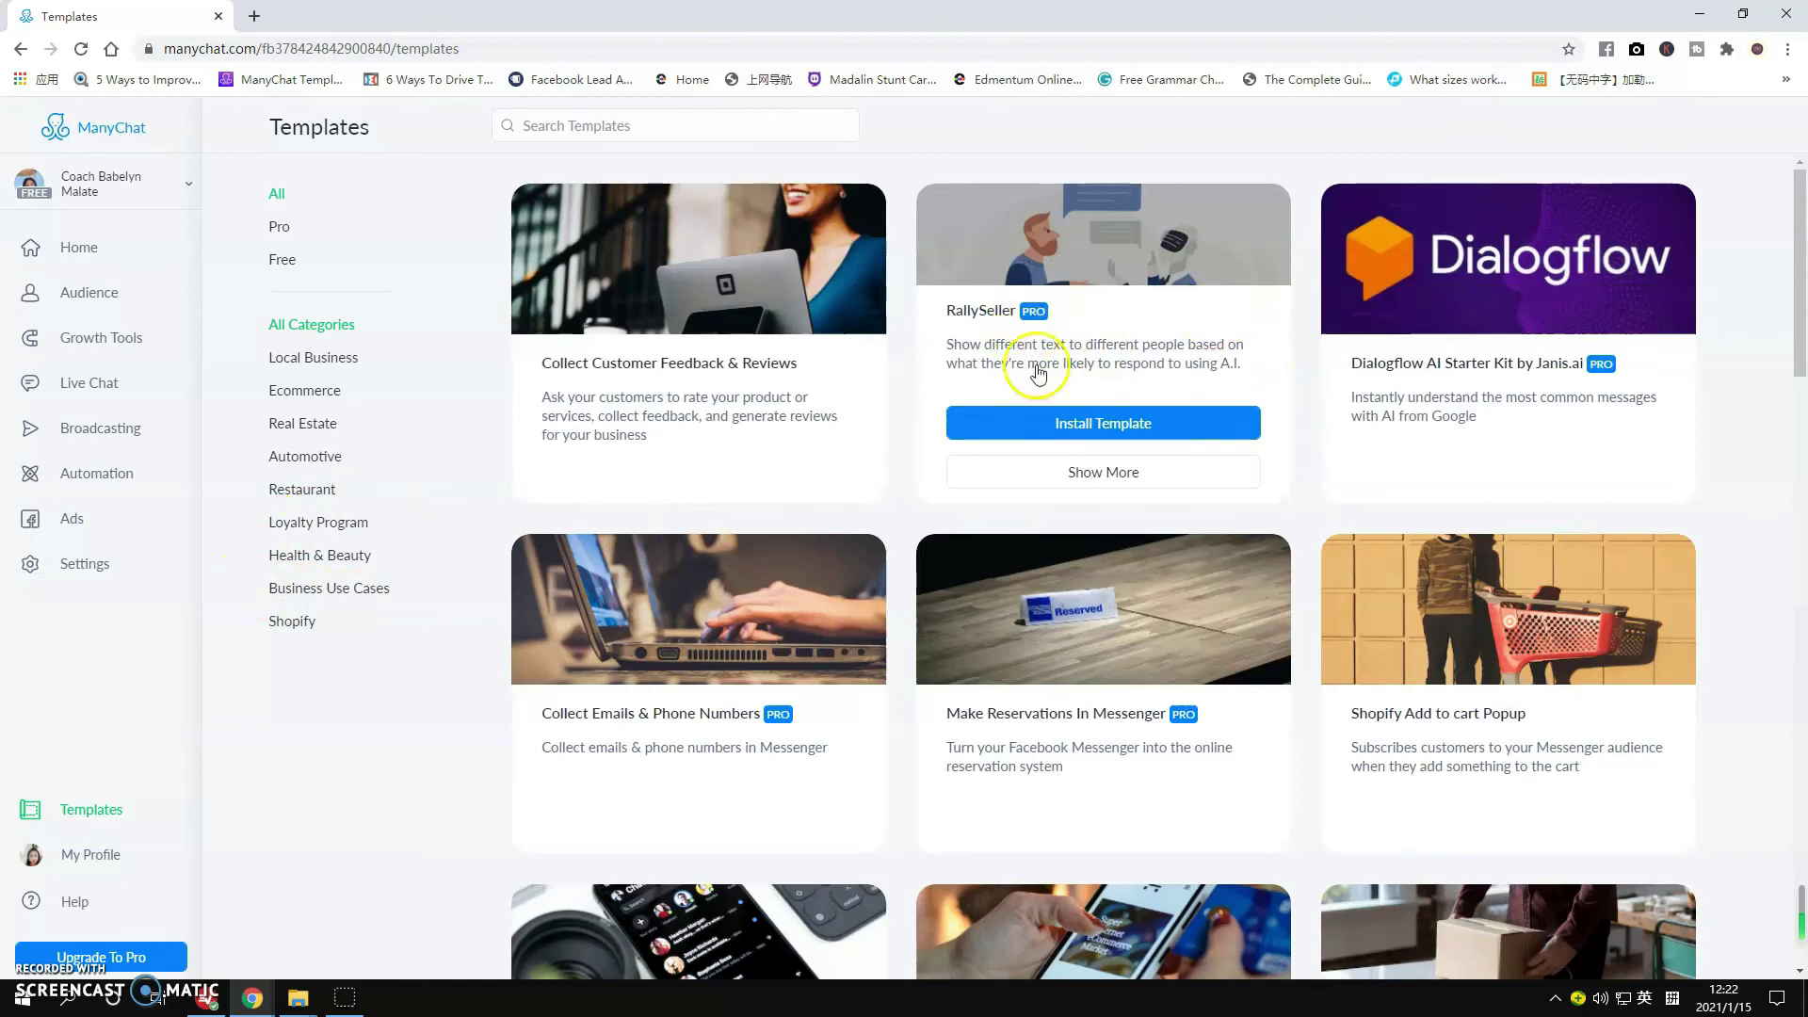
{"action": "mouse_move", "coordinate": [1663, 292]}
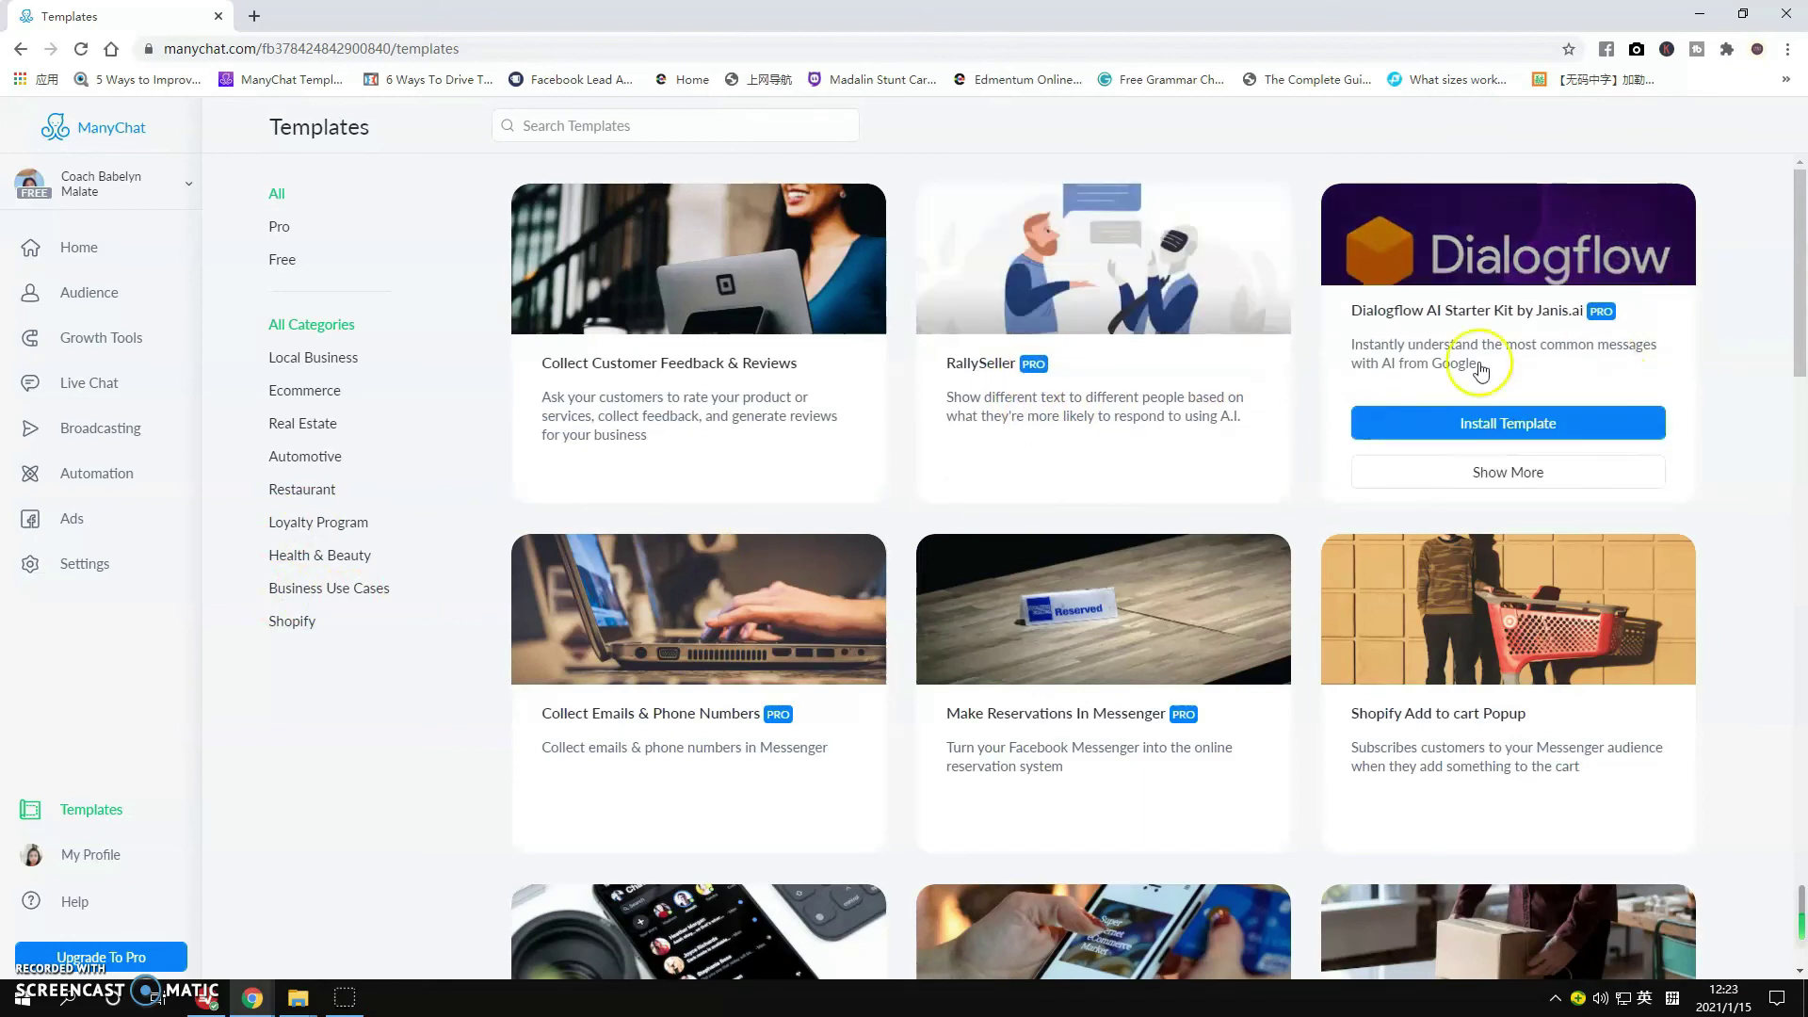
{"action": "mouse_move", "coordinate": [1008, 412]}
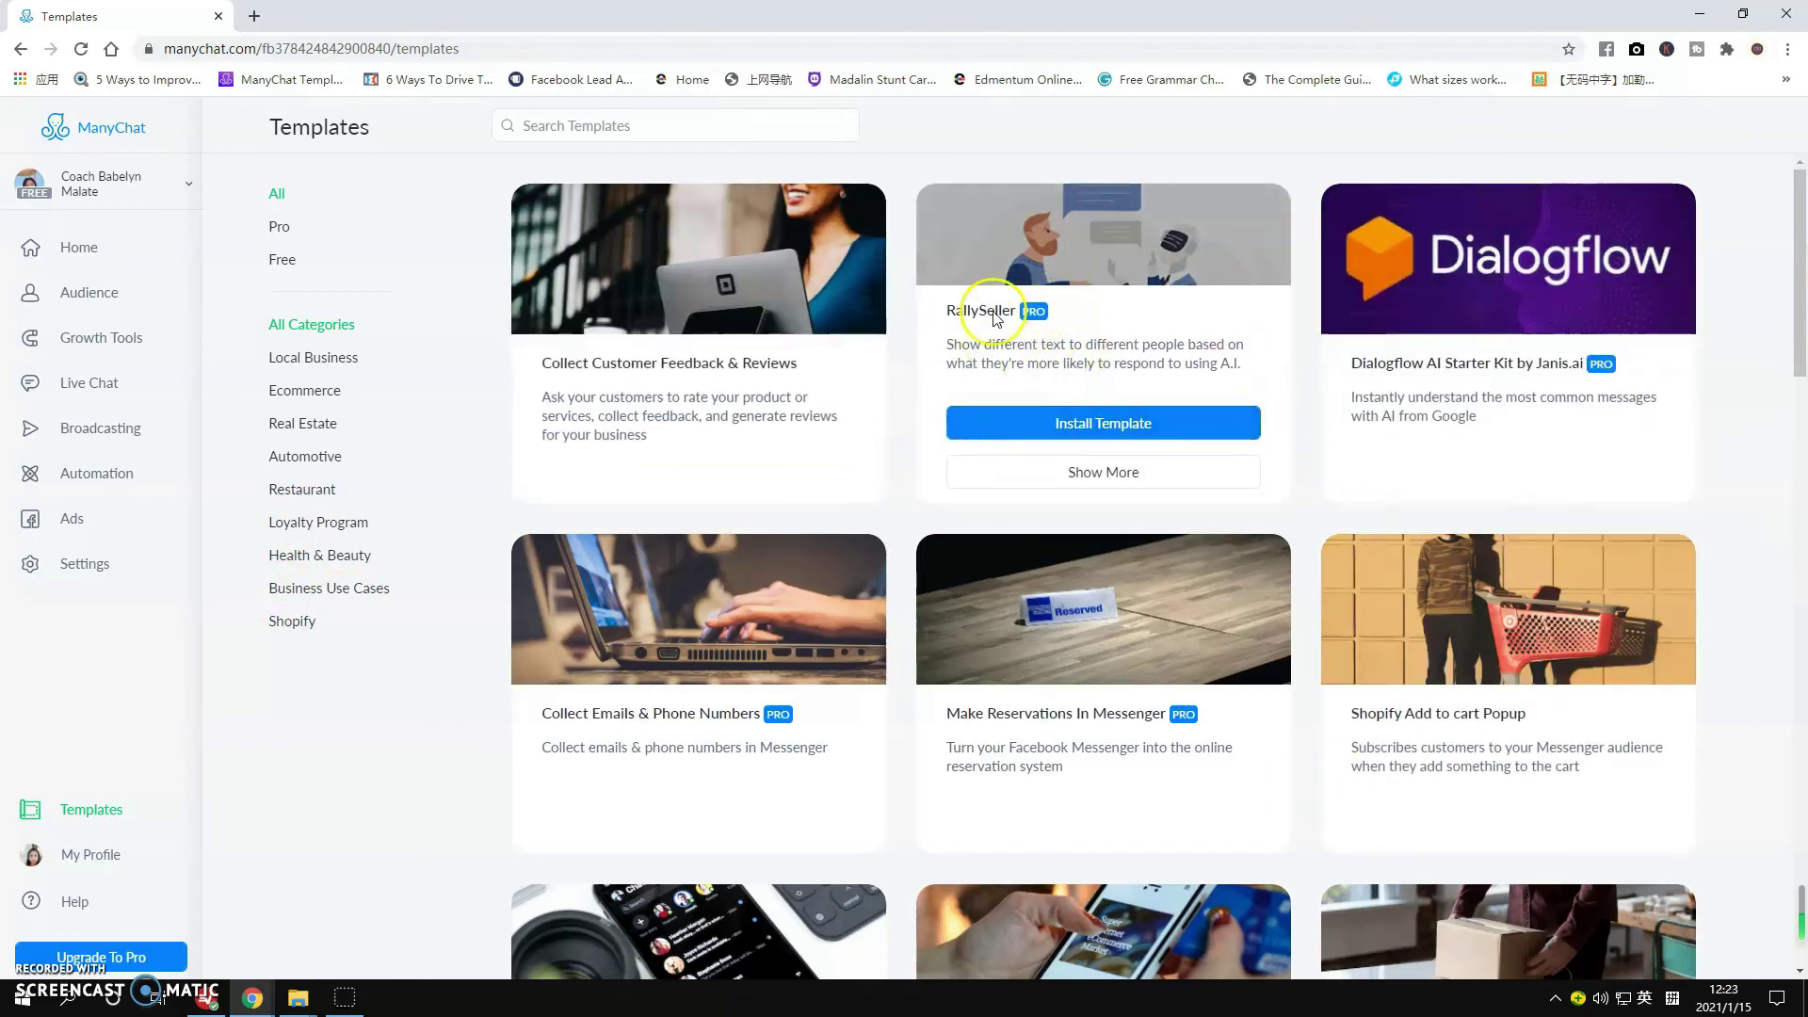
{"action": "mouse_move", "coordinate": [560, 498]}
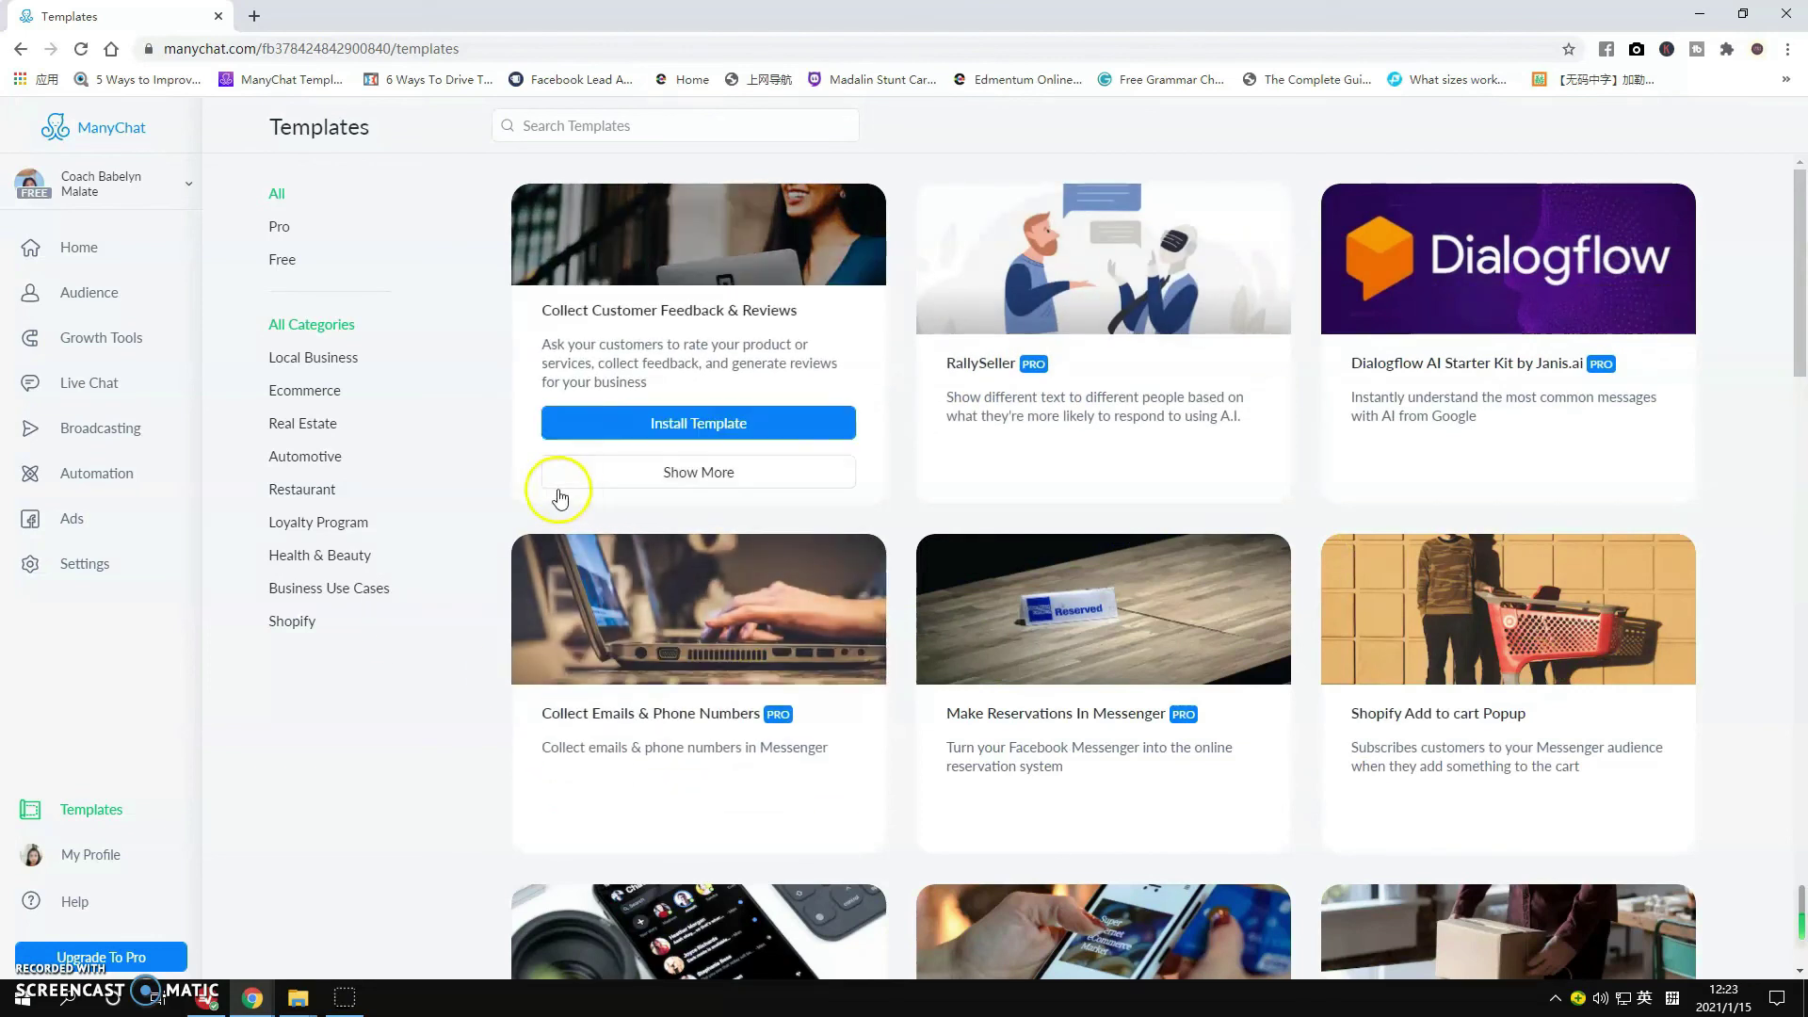
- Open My Profile, view its Templates tab, then its Settings tab with the Profile Scoped Public API section
{"action": "left_click", "coordinate": [92, 864]}
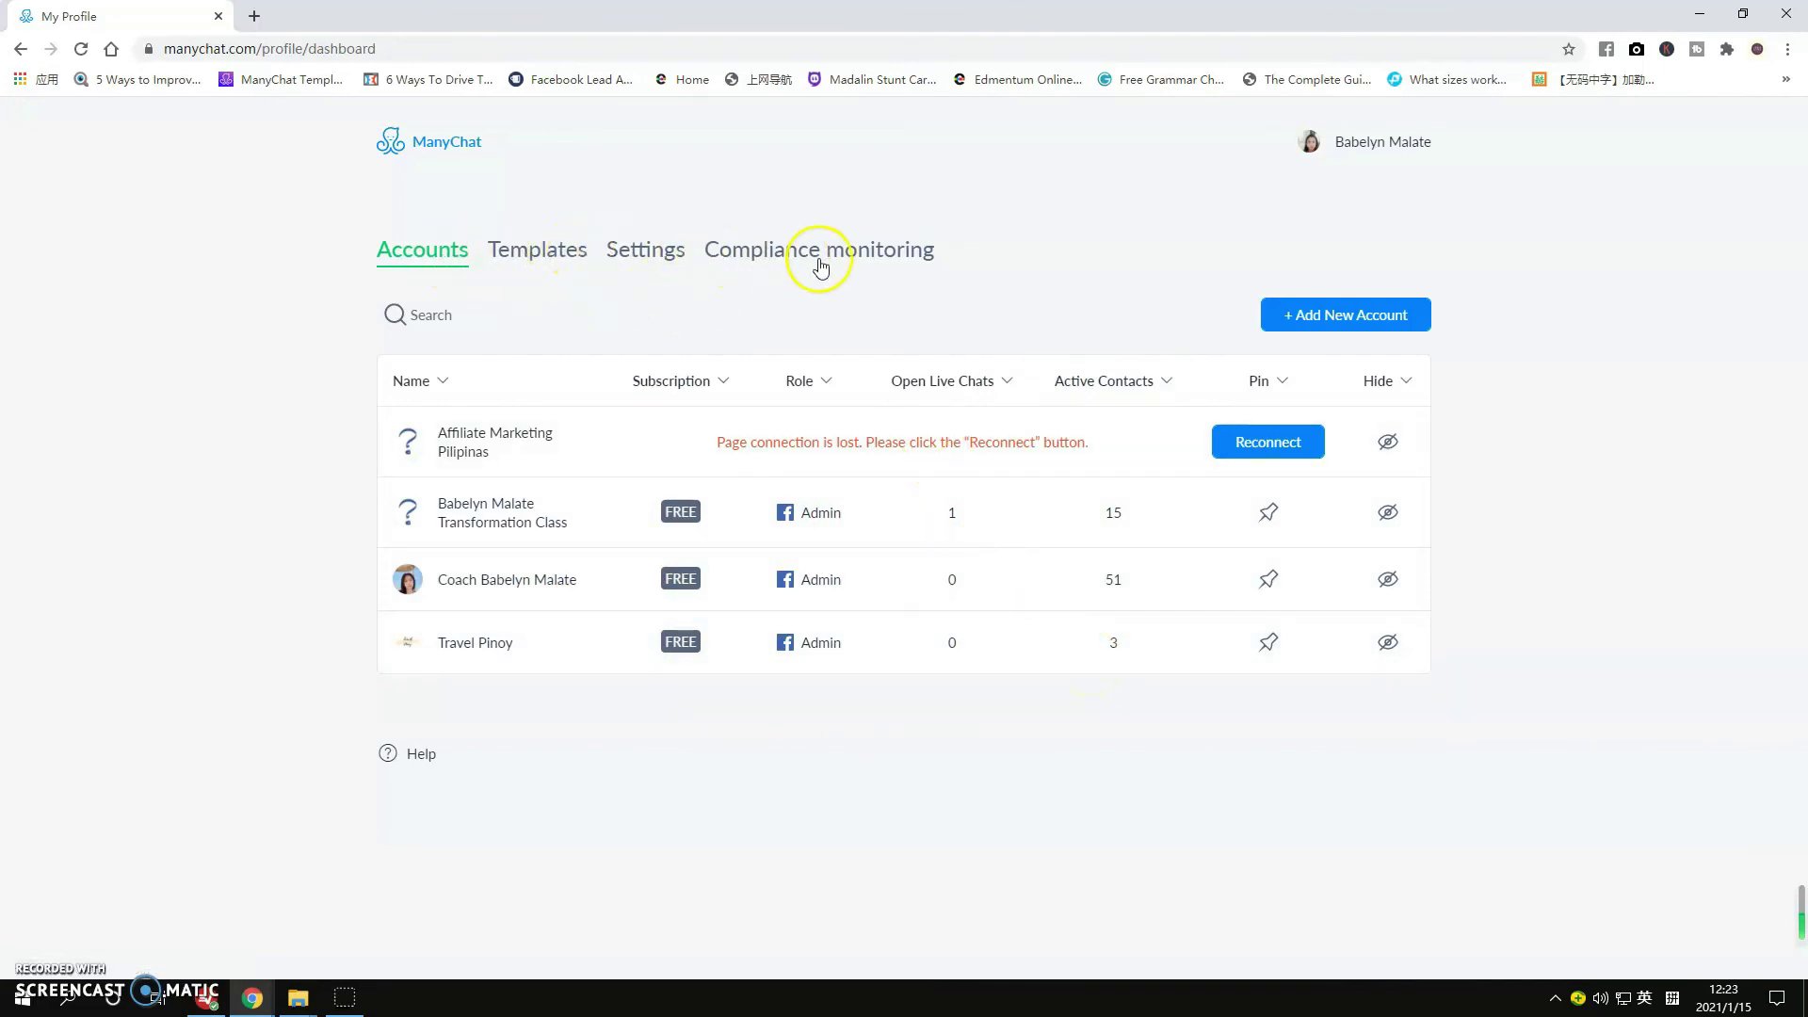
{"action": "left_click", "coordinate": [536, 263]}
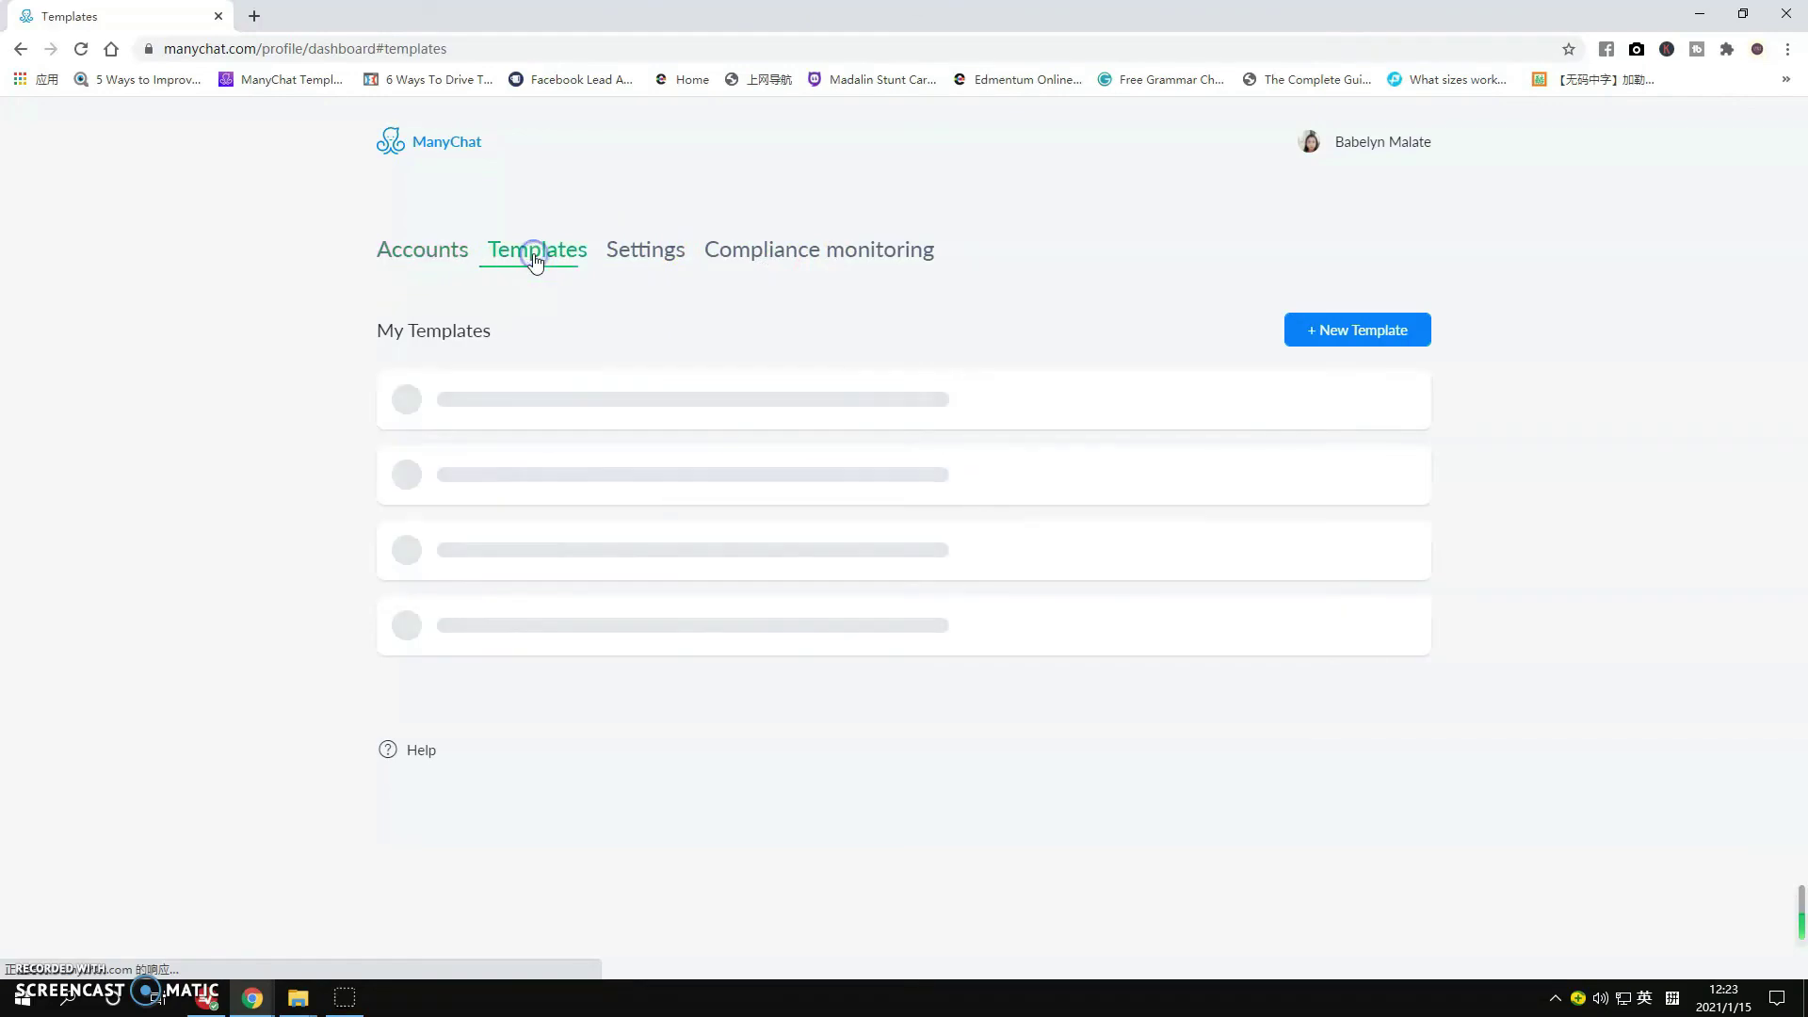
{"action": "left_click", "coordinate": [671, 263]}
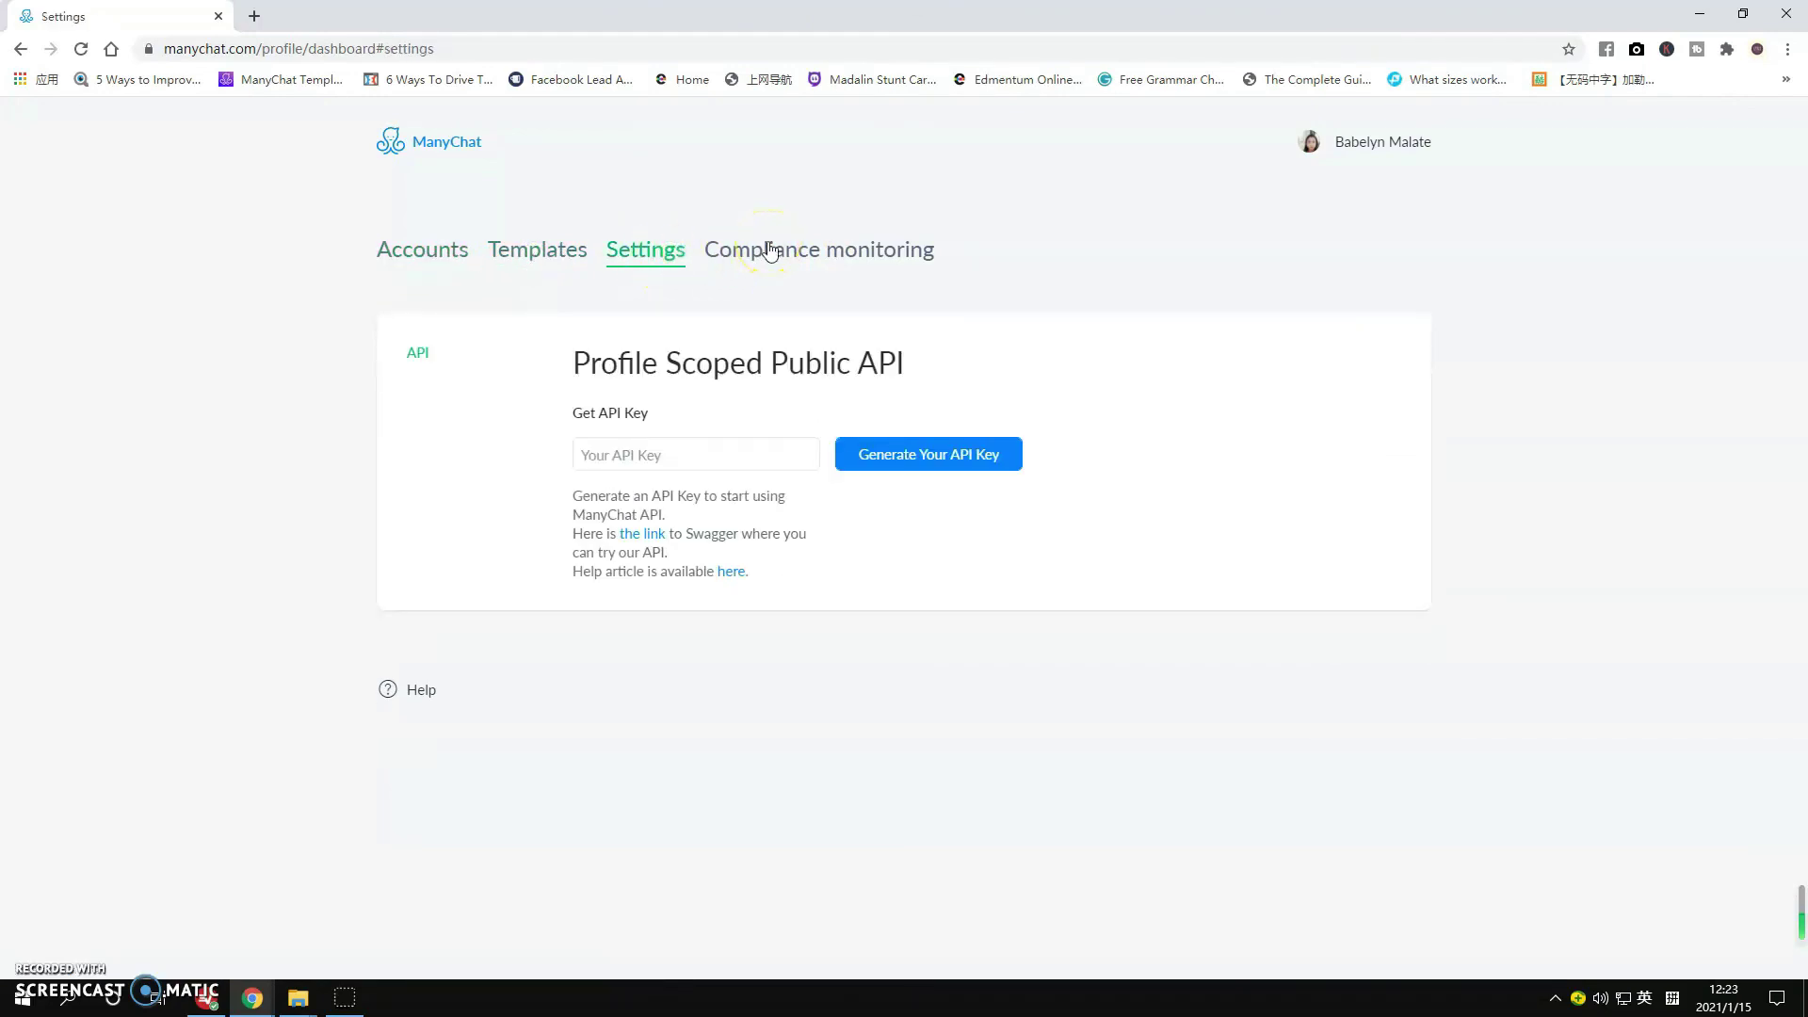
- Open the Compliance monitoring tab, reporting no non-compliant messages sent last week
{"action": "left_click", "coordinate": [818, 252]}
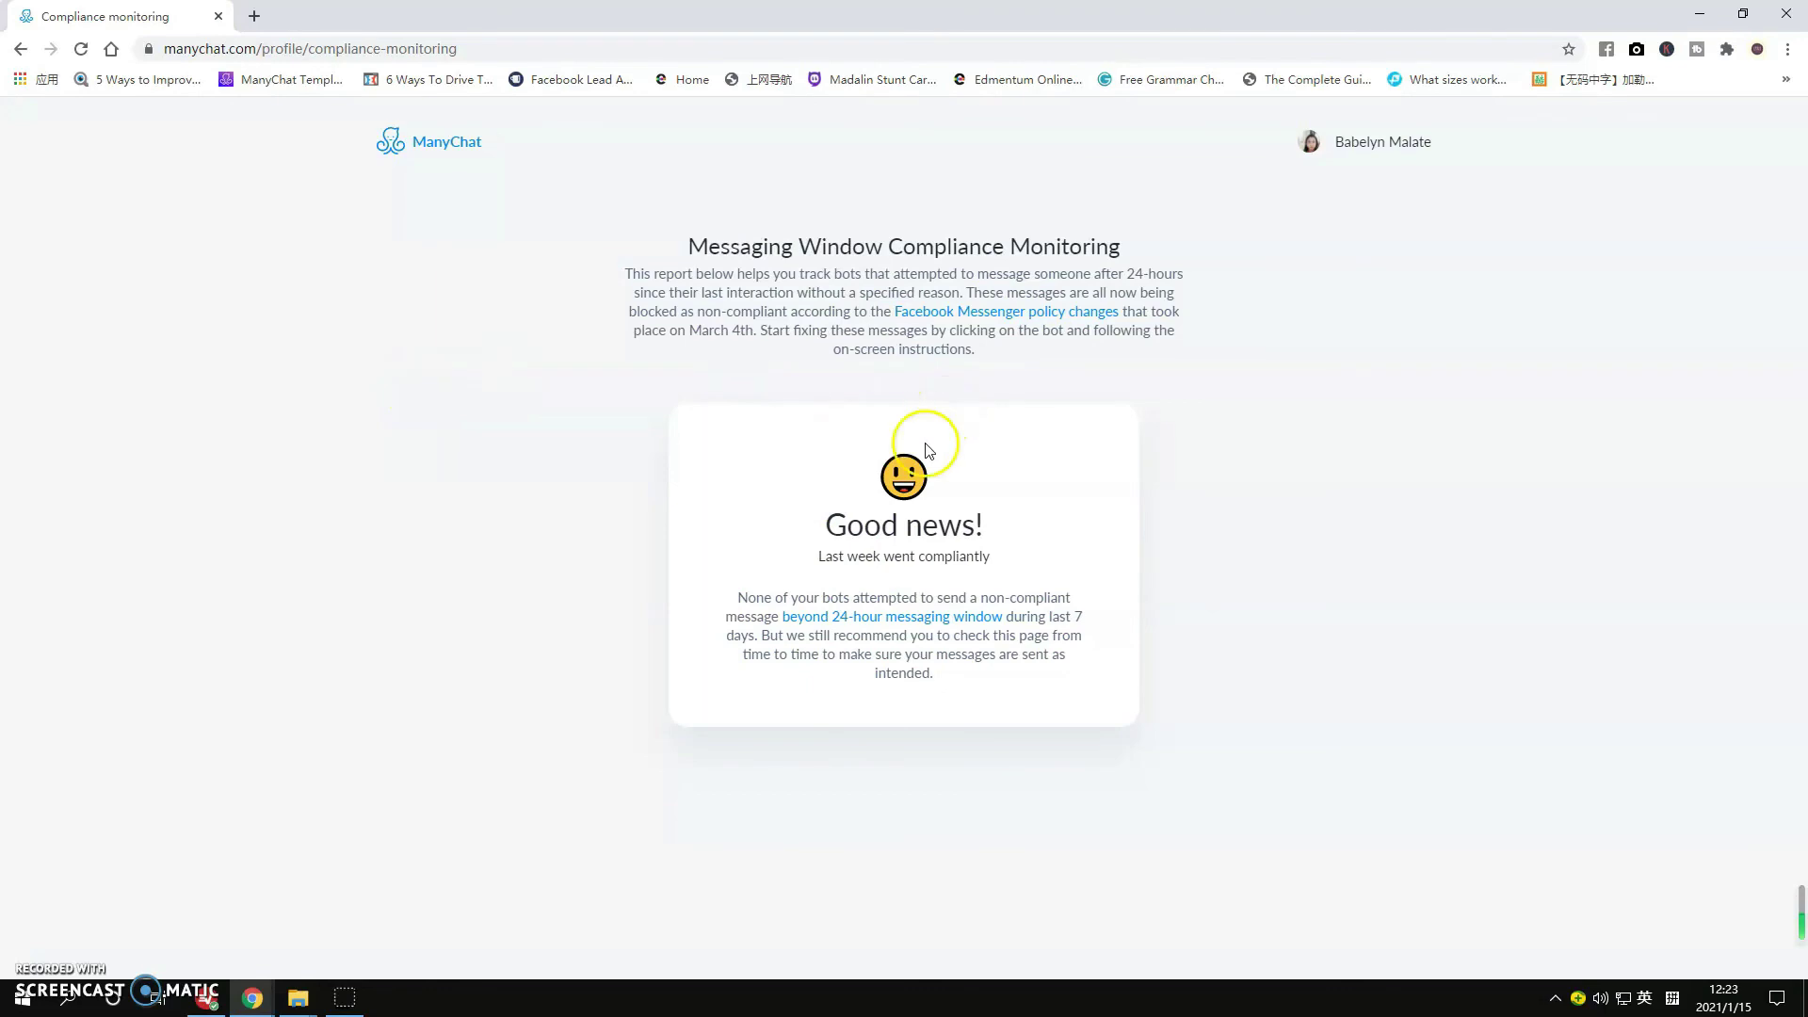
- Go back twice to the Templates gallery and open the Help menu with Help Center, Video Tutorials and more
{"action": "left_click", "coordinate": [20, 48]}
{"action": "left_click", "coordinate": [20, 48]}
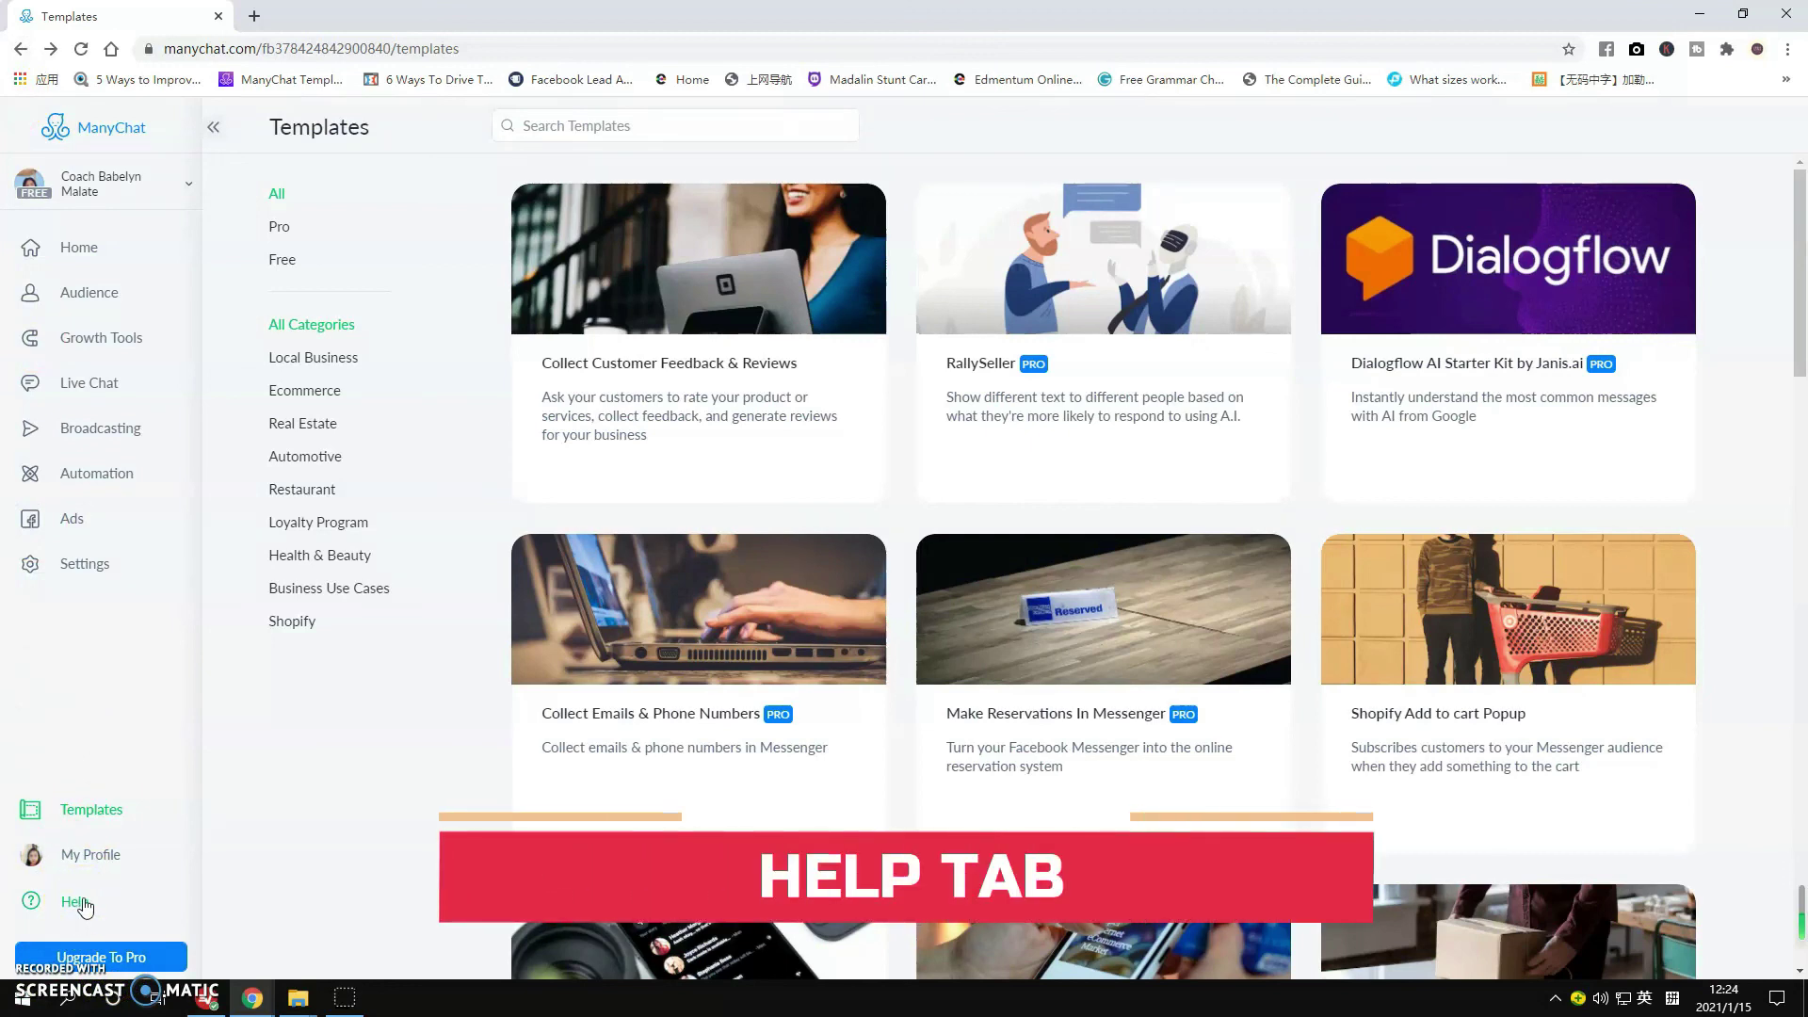
{"action": "left_click", "coordinate": [37, 912]}
{"action": "left_click", "coordinate": [75, 906]}
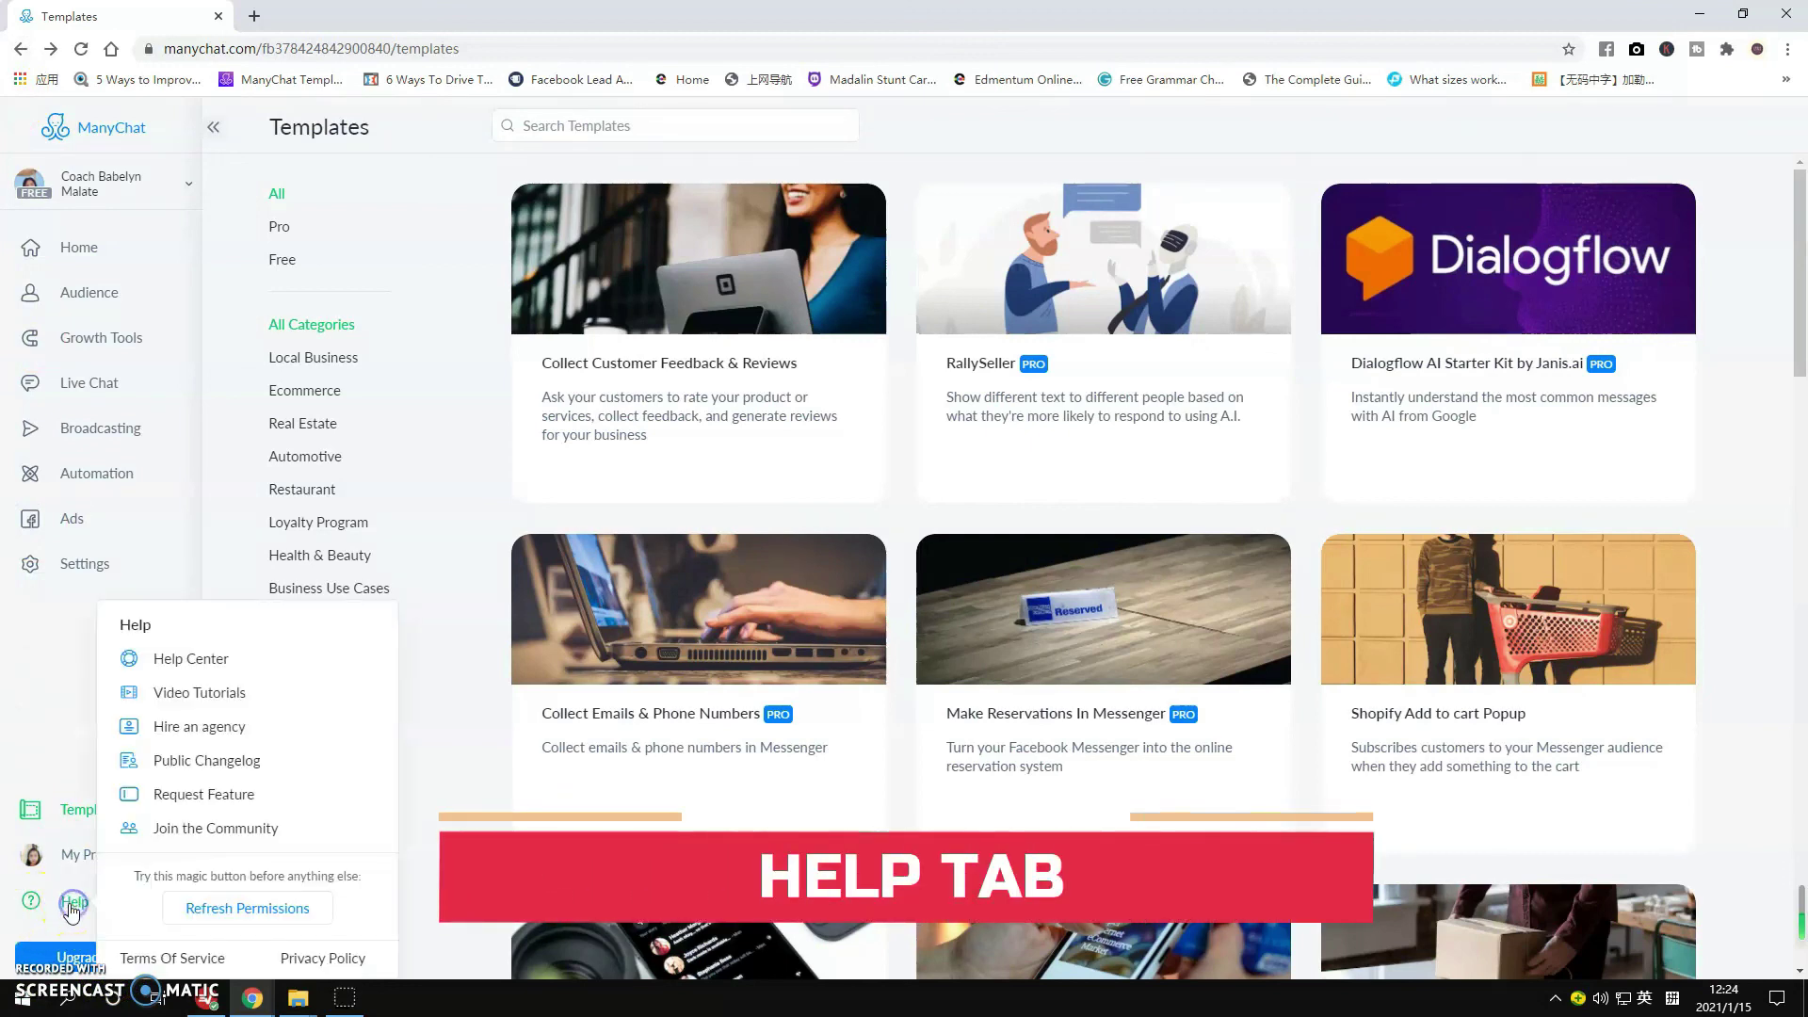
- Open the Help Center support site from the Help menu in a new tab
{"action": "left_click", "coordinate": [216, 662]}
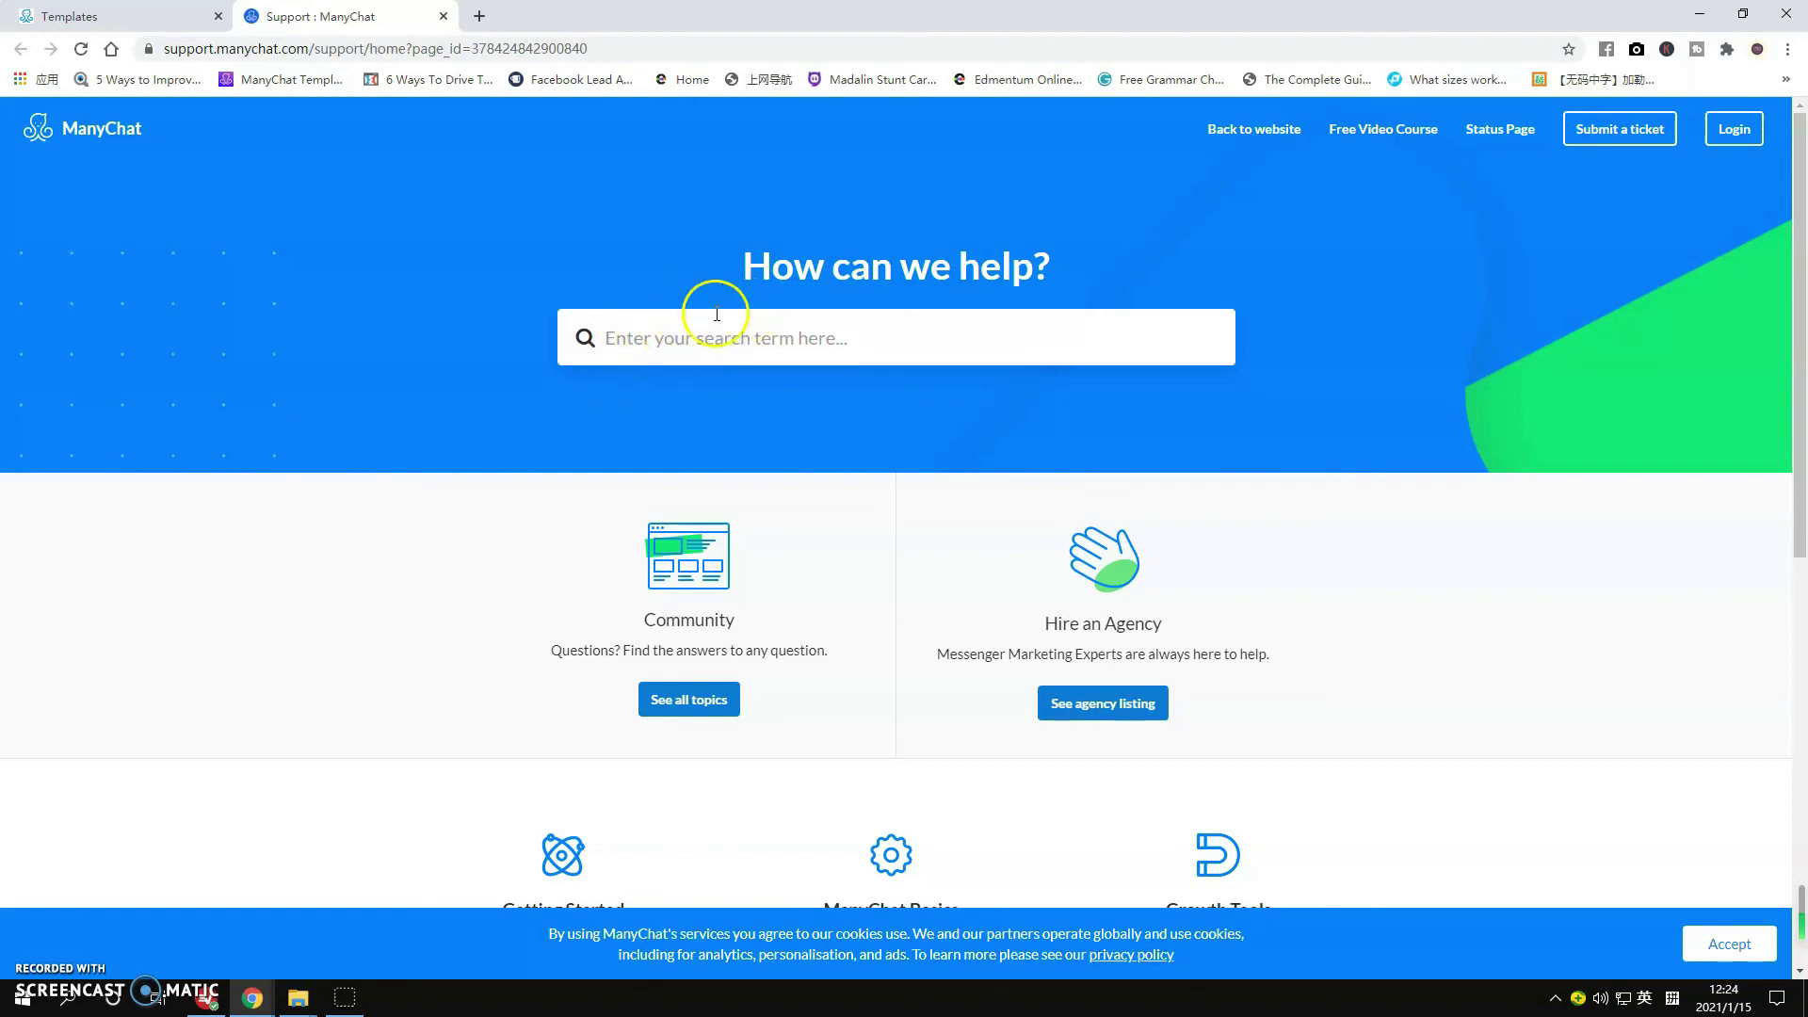
- Switch back to the Templates browser tab and dismiss the Help menu
{"action": "left_click", "coordinate": [108, 19]}
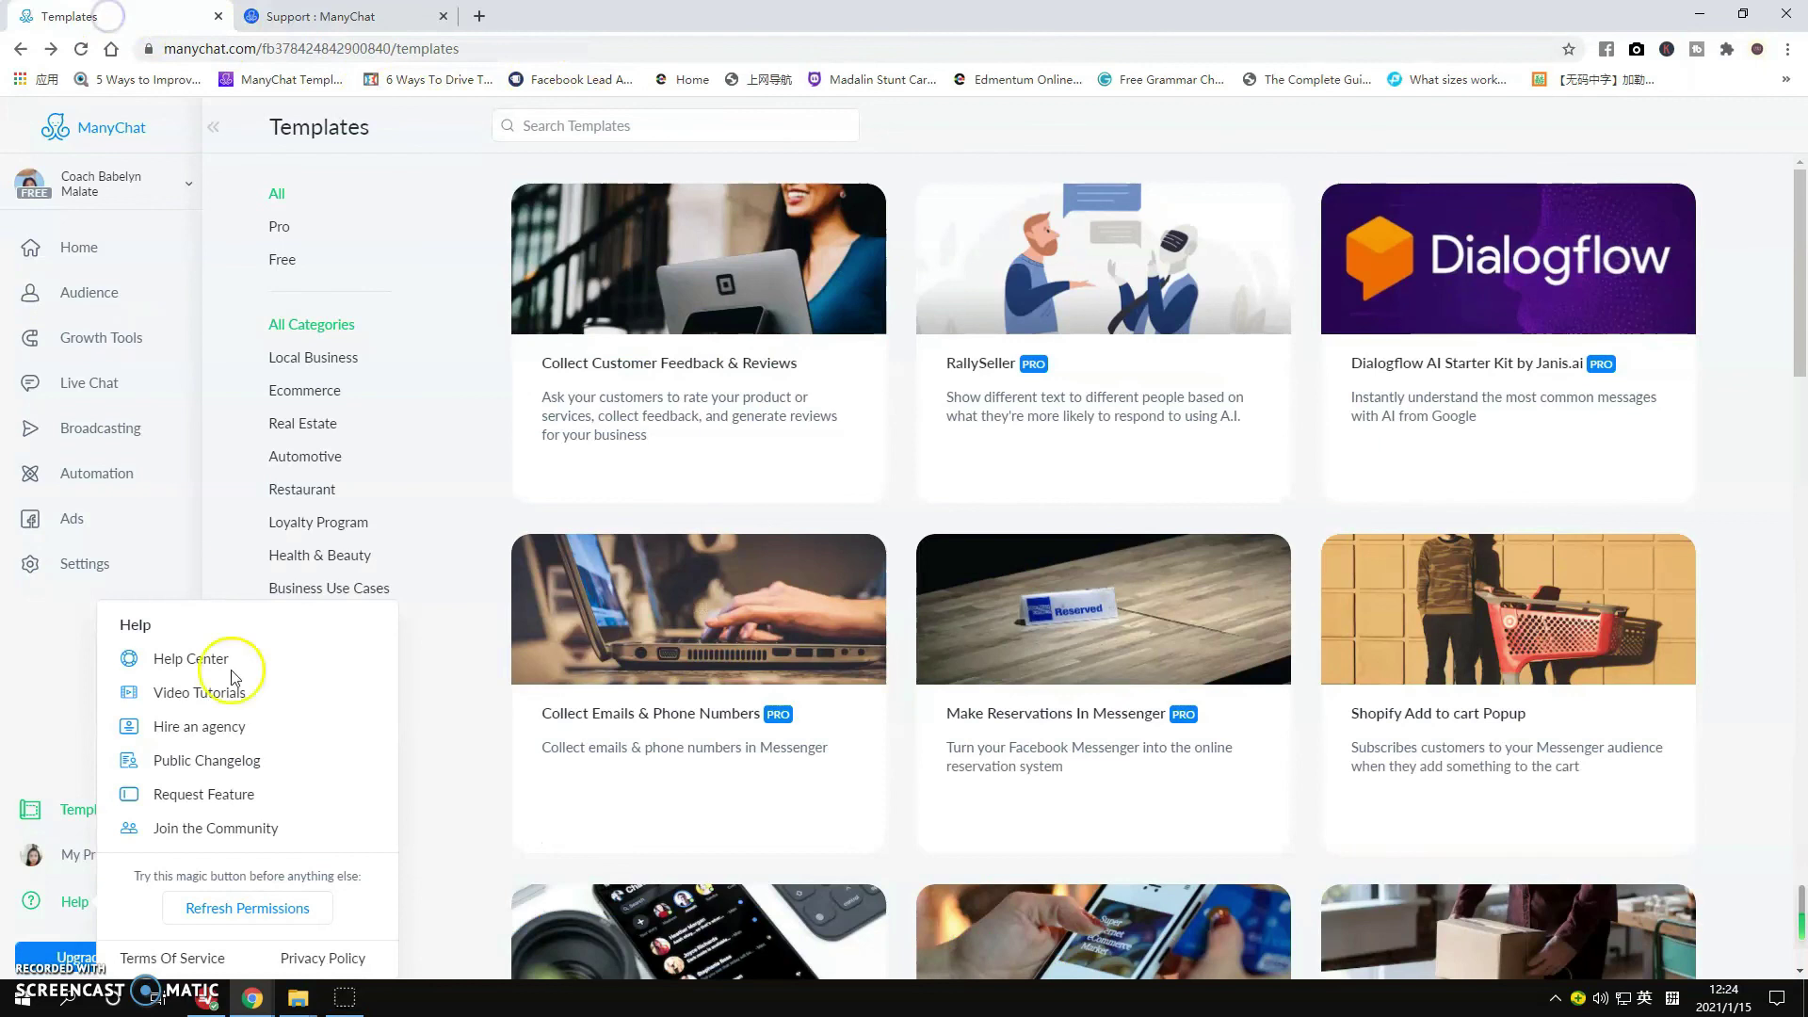
{"action": "left_click", "coordinate": [445, 714]}
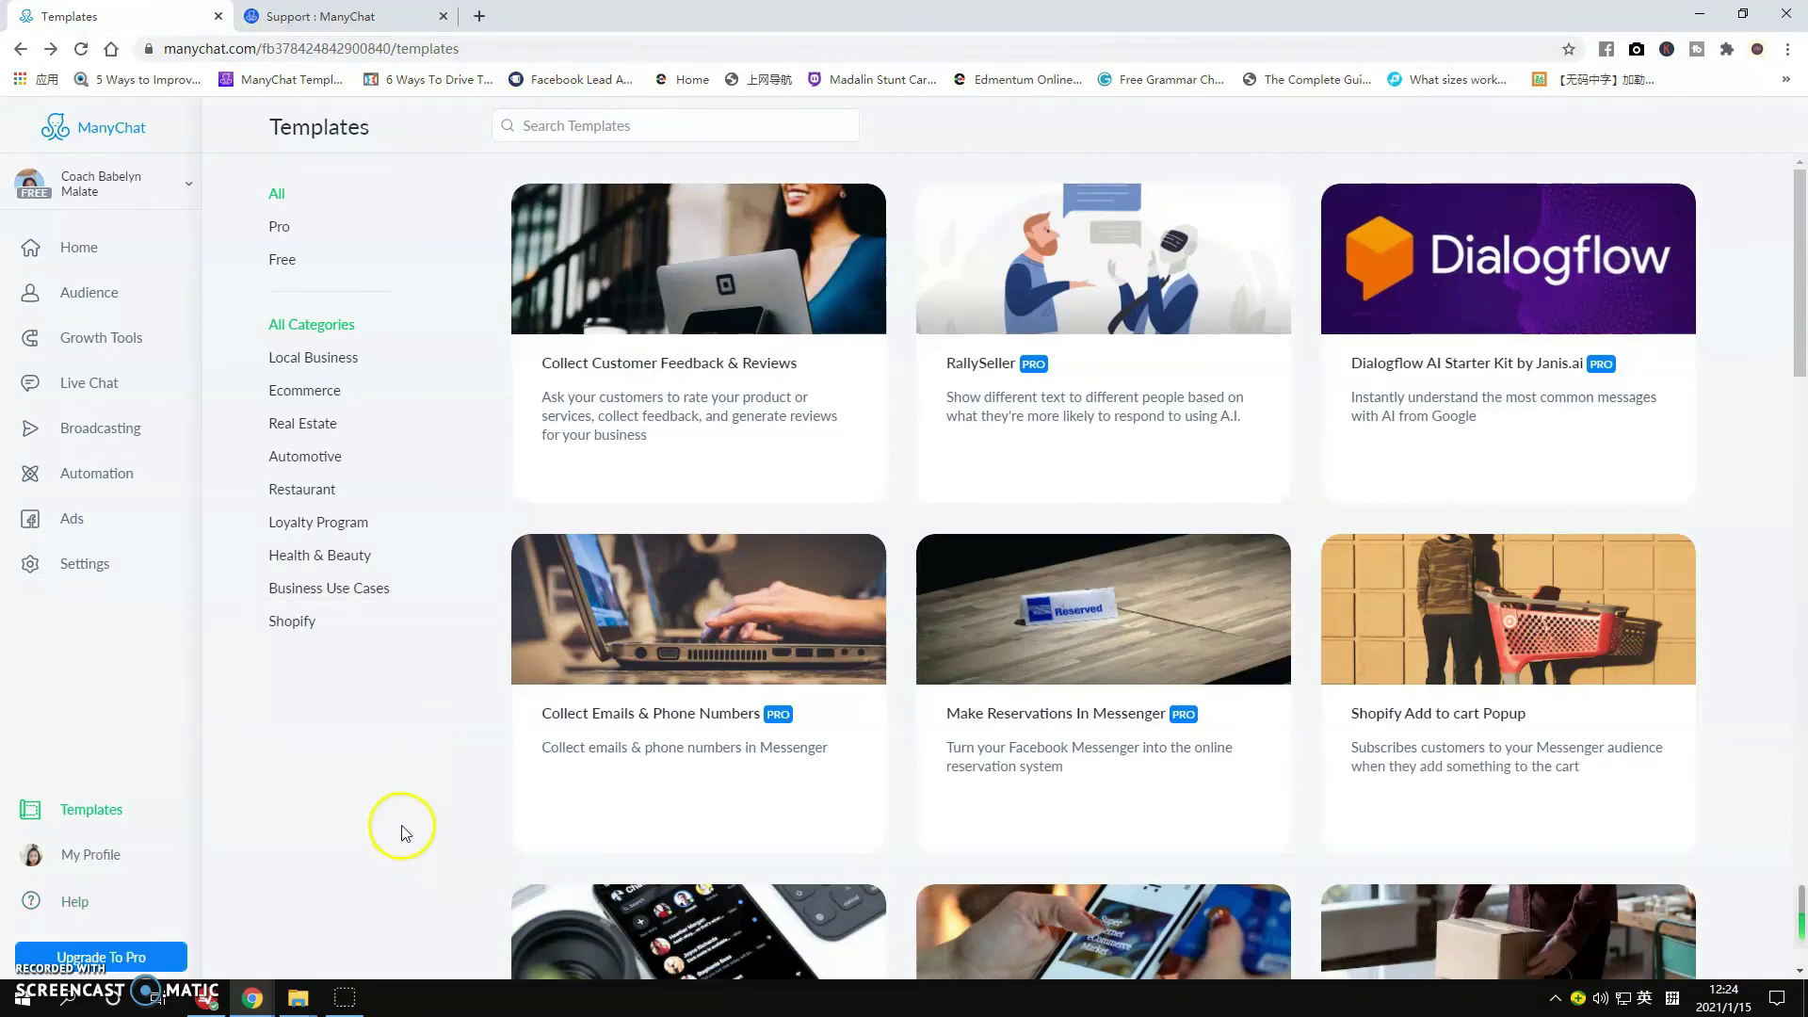